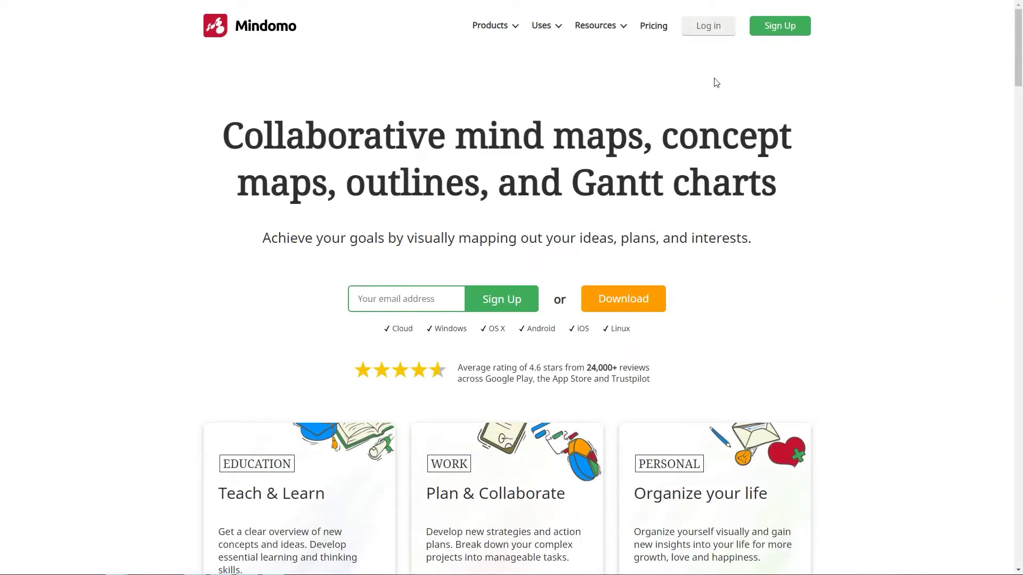
Log in to Mindomo with the account e-mail and password.
{"action": "left_click", "coordinate": [701, 33]}
{"action": "left_click", "coordinate": [630, 148]}
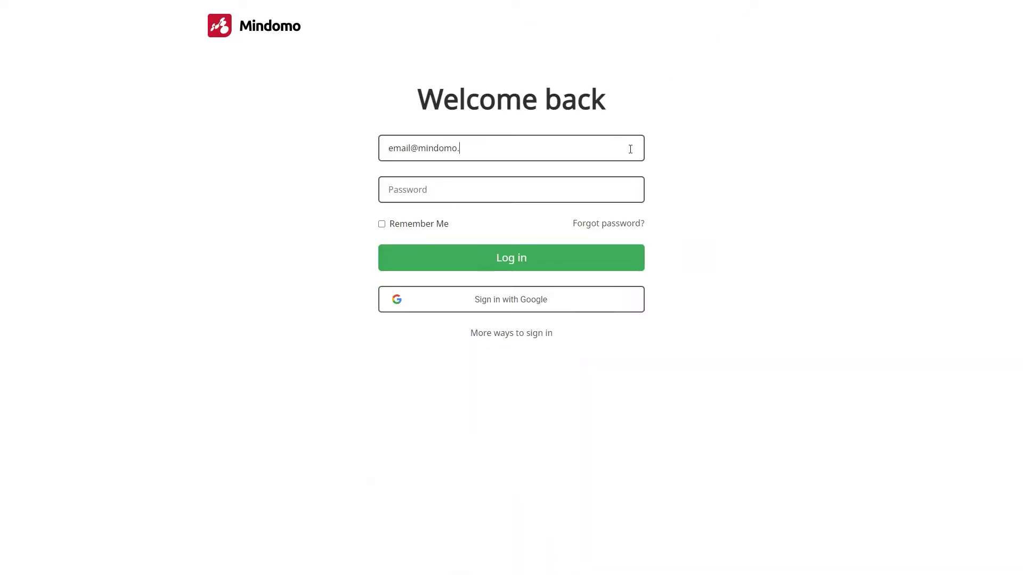
{"action": "key", "text": "Tab"}
{"action": "type", "text": "p"}
{"action": "left_click", "coordinate": [532, 260]}
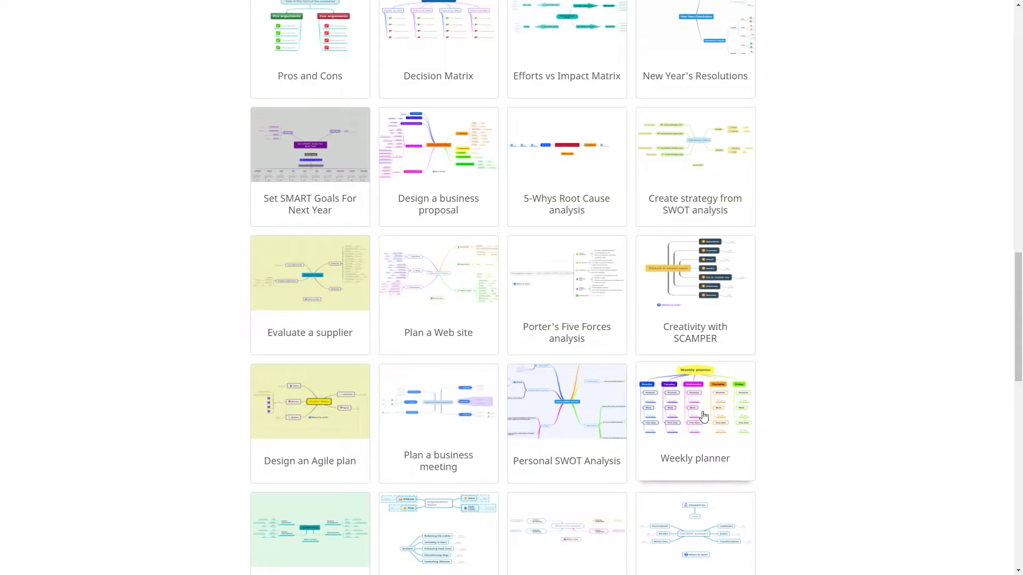
Fill Monday in a new Weekly planner: Dentist appointment, Marketing plan for the new product, a movie outing.
{"action": "left_click", "coordinate": [735, 418]}
{"action": "type", "text": "Dentist appointment"}
{"action": "left_click", "coordinate": [301, 396]}
{"action": "type", "text": "Marketing plan for the new product"}
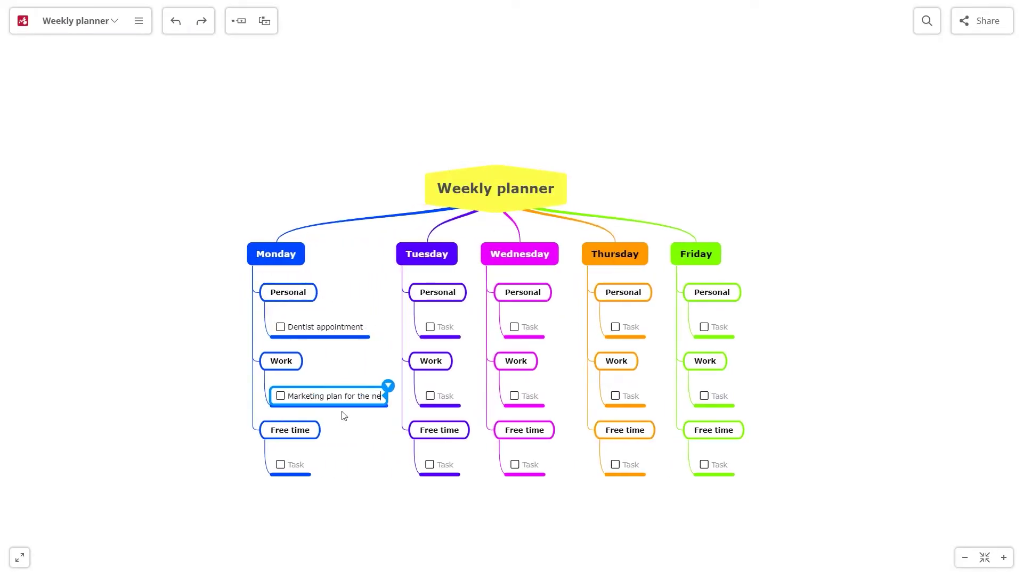
{"action": "key", "text": "Down"}
{"action": "key", "text": "Down"}
{"action": "type", "text": "Movie with Alissa"}
{"action": "left_click", "coordinate": [49, 117]}
{"action": "left_click", "coordinate": [22, 21]}
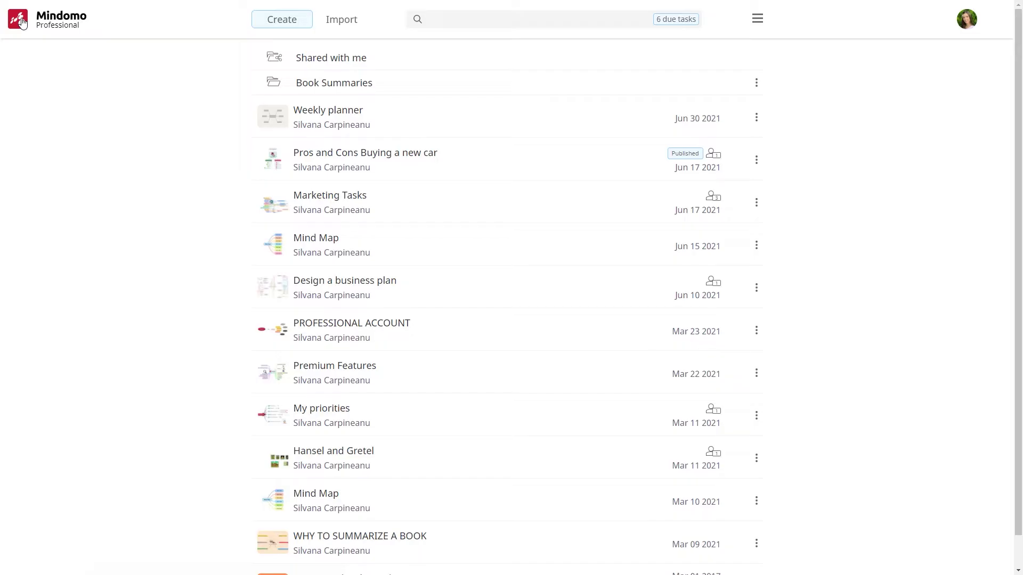
Start a blank mind map titled 'Human brain' with branches 'Left side' and 'Right side'.
{"action": "left_click", "coordinate": [267, 22]}
{"action": "left_click", "coordinate": [733, 65]}
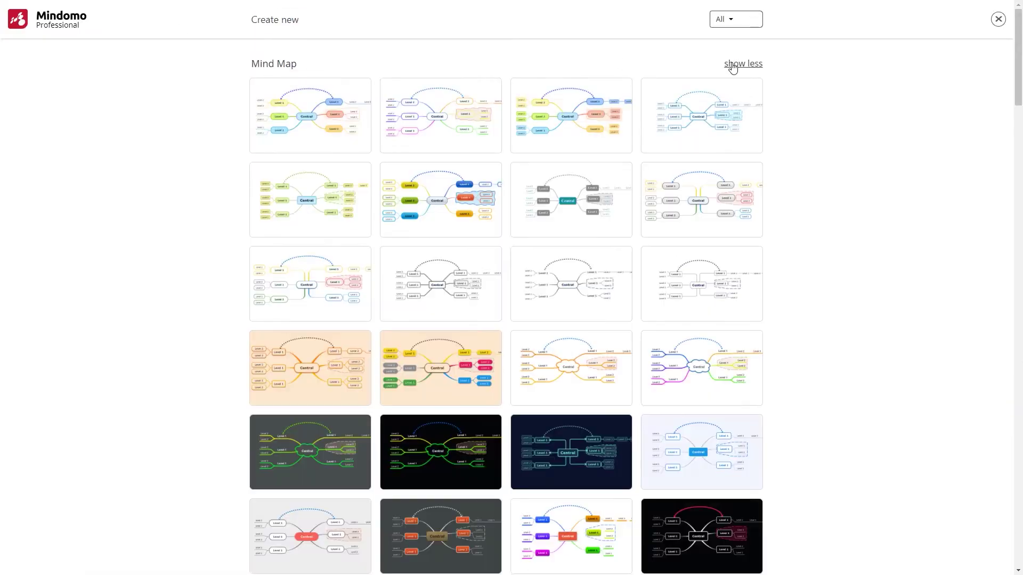
{"action": "left_click", "coordinate": [554, 128]}
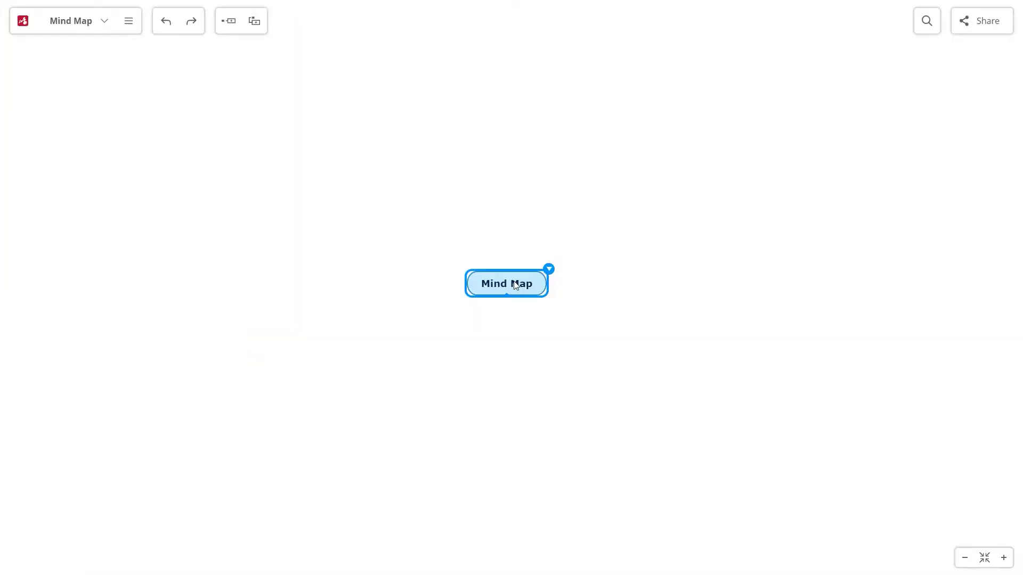
{"action": "type", "text": "Human brain"}
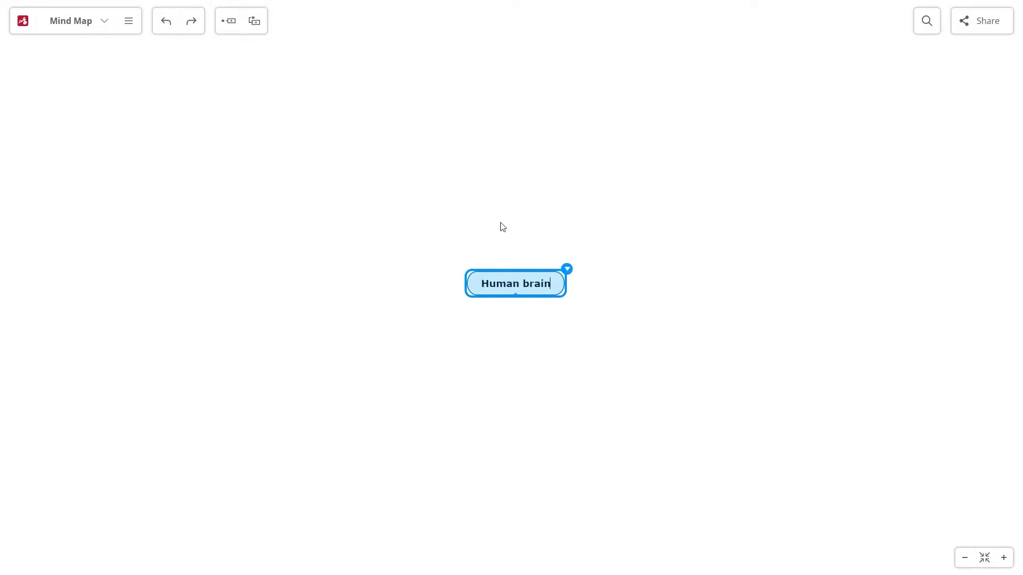
{"action": "key", "text": "Tab"}
{"action": "type", "text": "Left side"}
{"action": "key", "text": "Return"}
{"action": "type", "text": "Ri"}
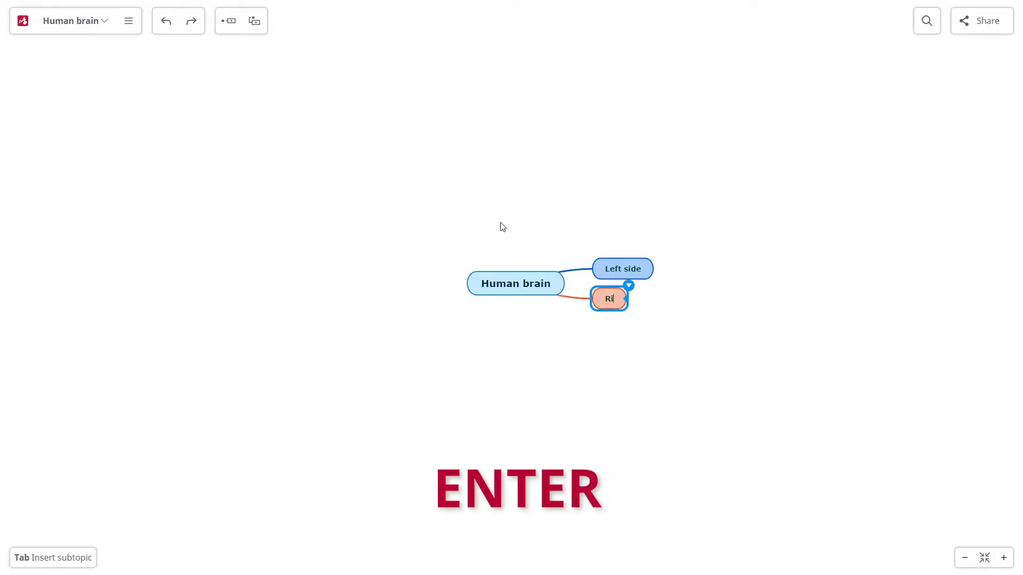
{"action": "type", "text": "ght side"}
Add subtopics such as Reality under Left side and Art under Right side, and move Left side leftward.
{"action": "left_click", "coordinate": [621, 273]}
{"action": "type", "text": "Logic Control Strategy Analytical Science"}
{"action": "key", "text": "Tab"}
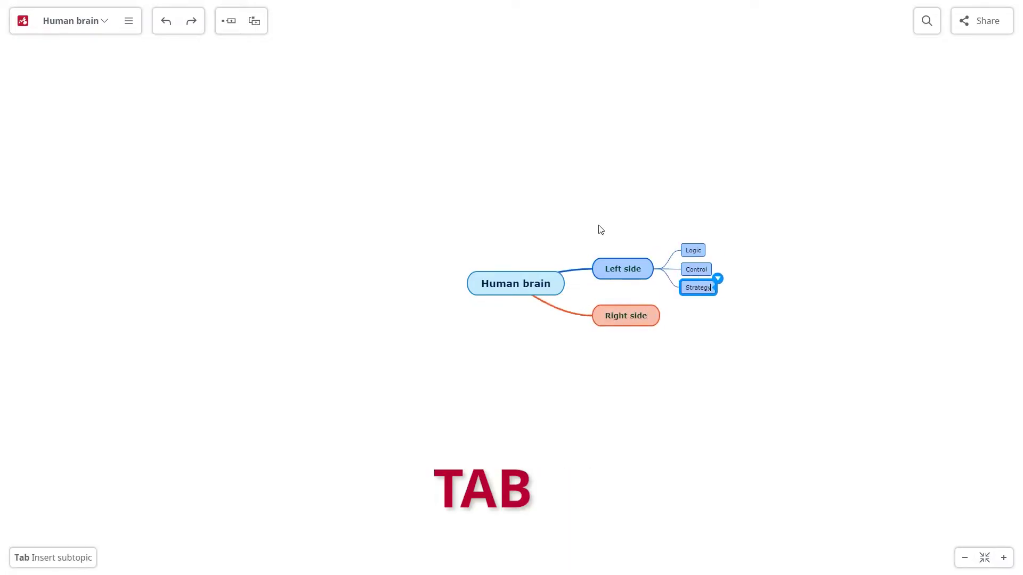
{"action": "type", "text": "Reality"}
{"action": "left_click", "coordinate": [626, 344]}
{"action": "key", "text": "Tab"}
{"action": "type", "text": "Creativity Intuition Imagination Wishes Dreams"}
{"action": "key", "text": "Tab"}
{"action": "type", "text": "Art"}
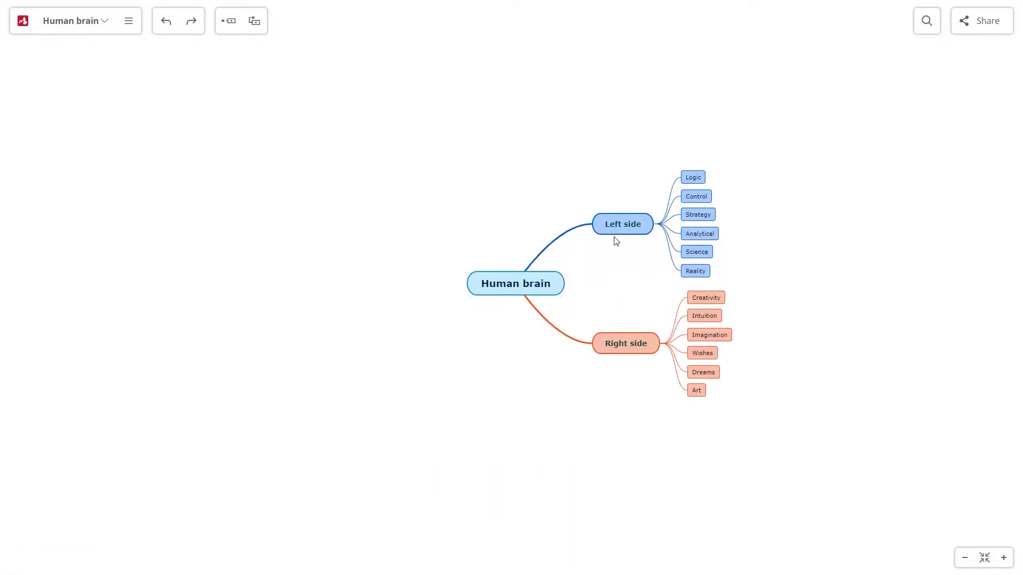
{"action": "left_click_drag", "start_coordinate": [607, 225], "coordinate": [393, 286]}
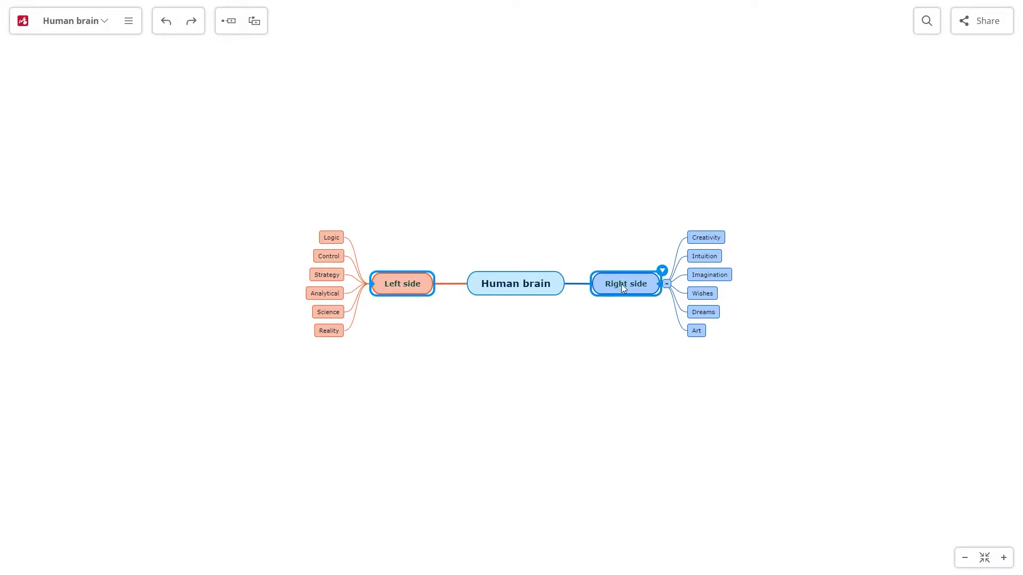
Enlarge the Left side and Right side branch labels to font size 16.
{"action": "left_click", "coordinate": [662, 272]}
{"action": "left_click", "coordinate": [657, 313]}
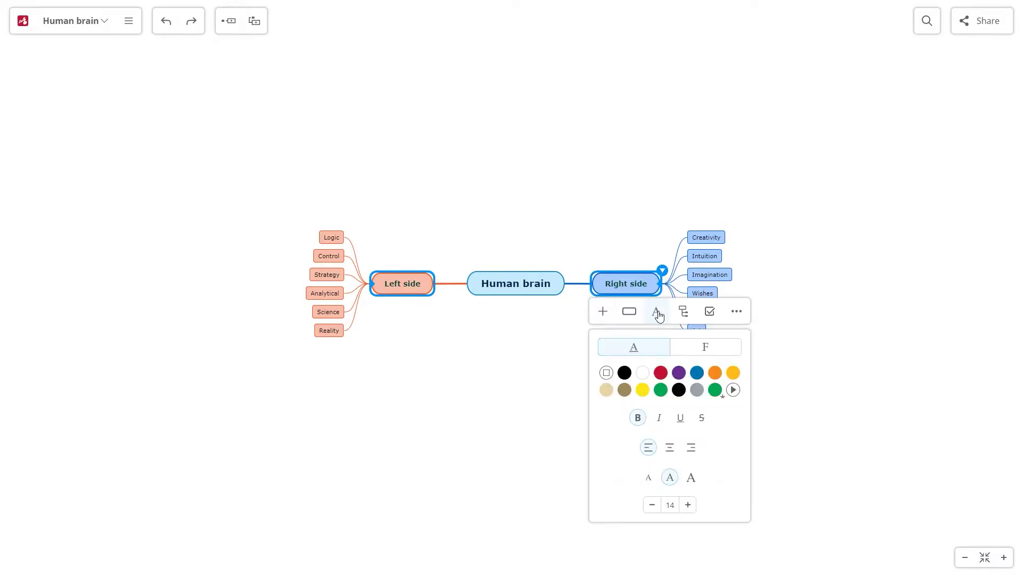
{"action": "left_click", "coordinate": [688, 506]}
{"action": "left_click", "coordinate": [689, 506]}
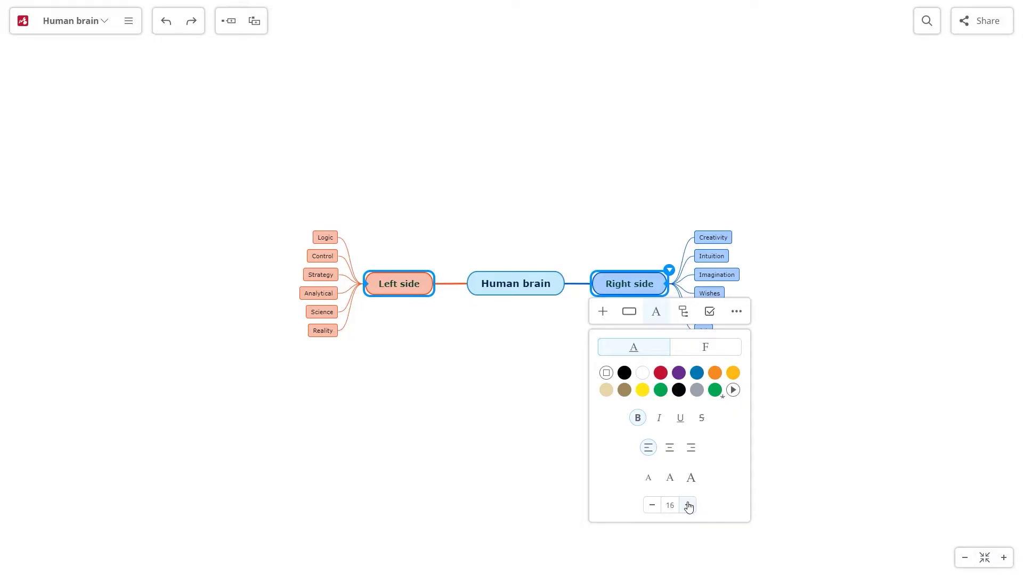
Select all twelve subtopics and remove their fill.
{"action": "left_click", "coordinate": [486, 399]}
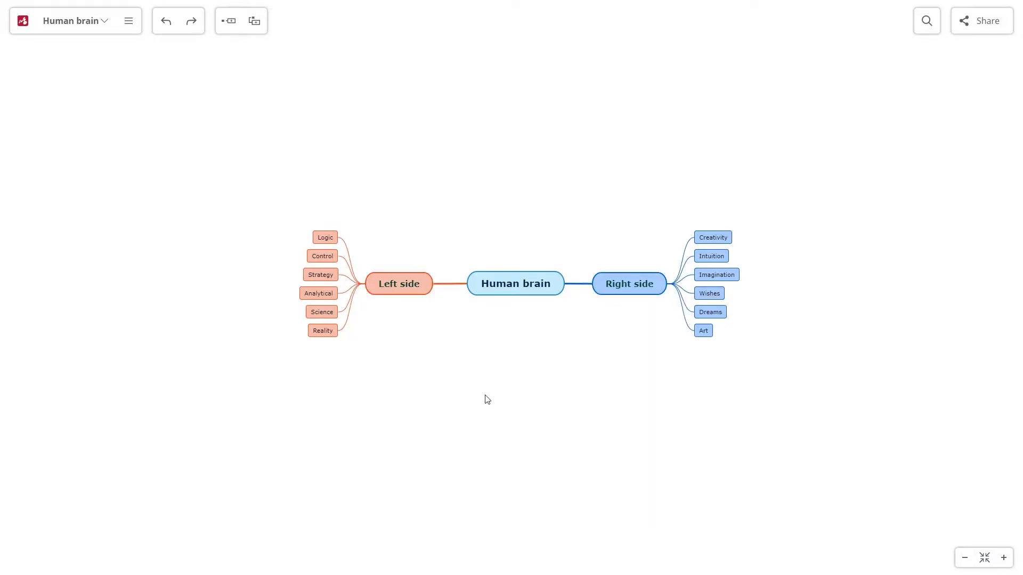
{"action": "left_click", "coordinate": [713, 233]}
{"action": "left_click", "coordinate": [714, 311], "text": "shift"}
{"action": "left_click", "coordinate": [707, 331], "text": "ctrl"}
{"action": "left_click", "coordinate": [321, 330], "text": "ctrl"}
{"action": "left_click", "coordinate": [316, 311], "text": "ctrl"}
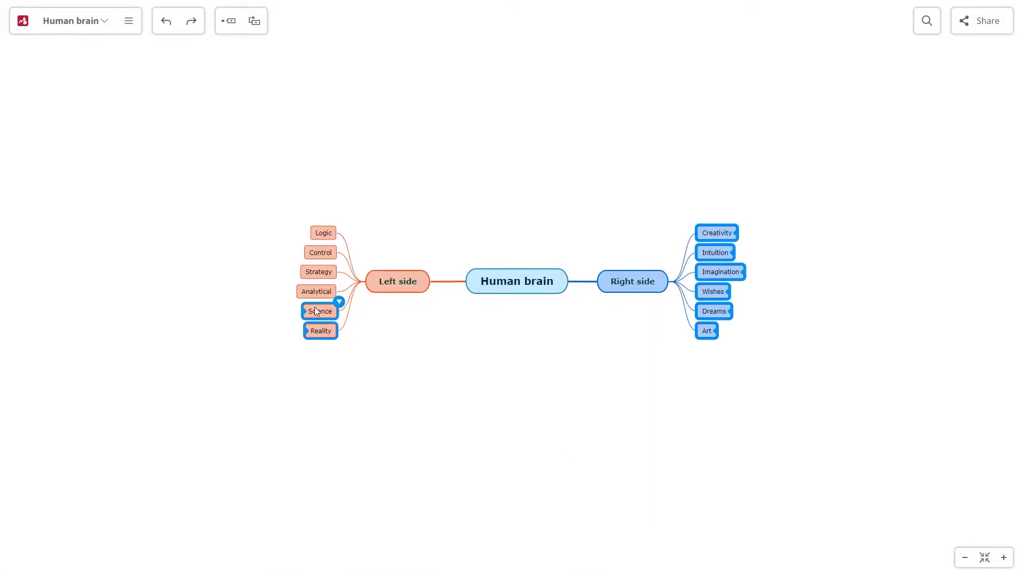
{"action": "right_click", "coordinate": [331, 229]}
{"action": "left_click", "coordinate": [348, 257]}
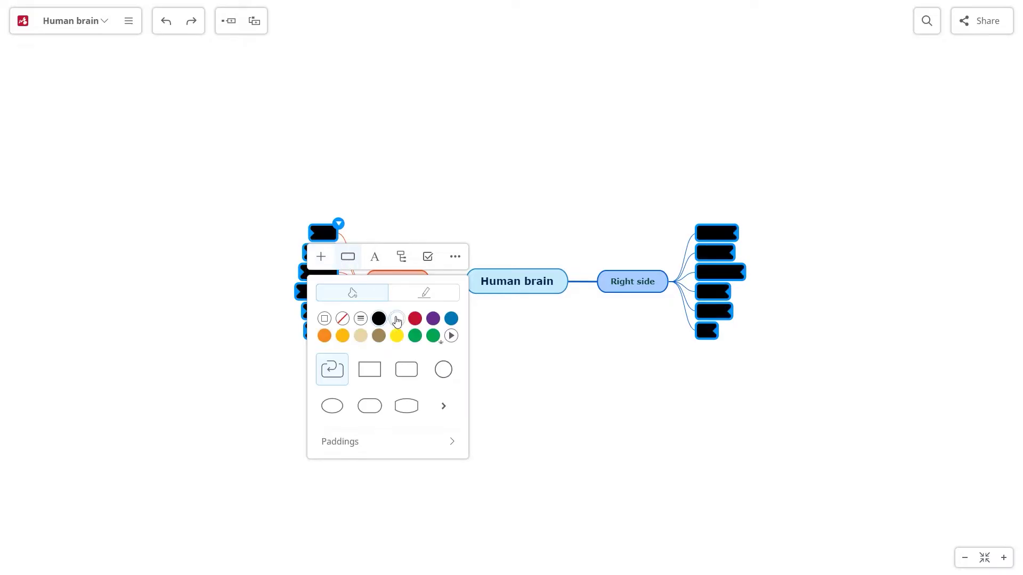
{"action": "left_click", "coordinate": [342, 320]}
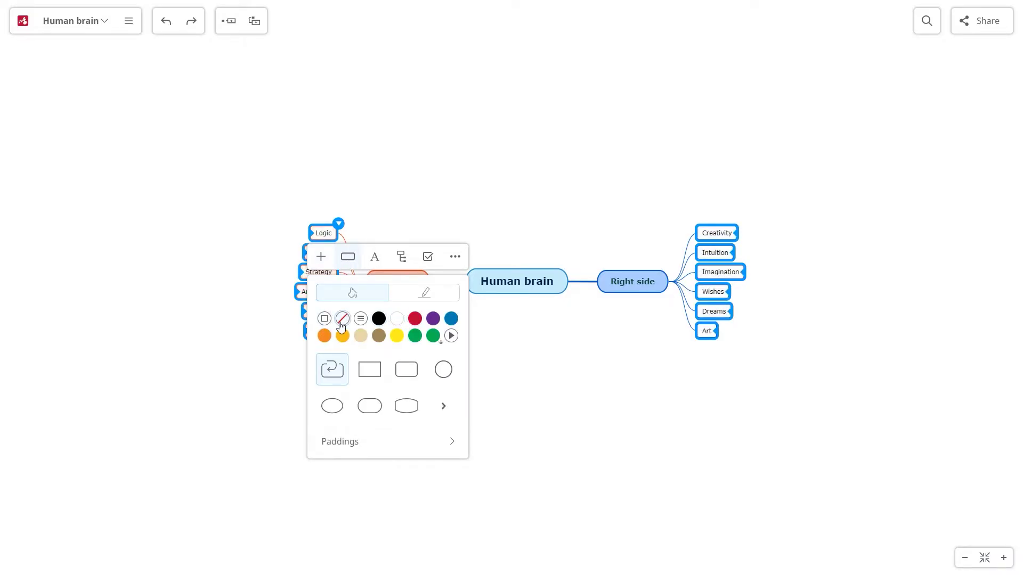
{"action": "left_click", "coordinate": [356, 441]}
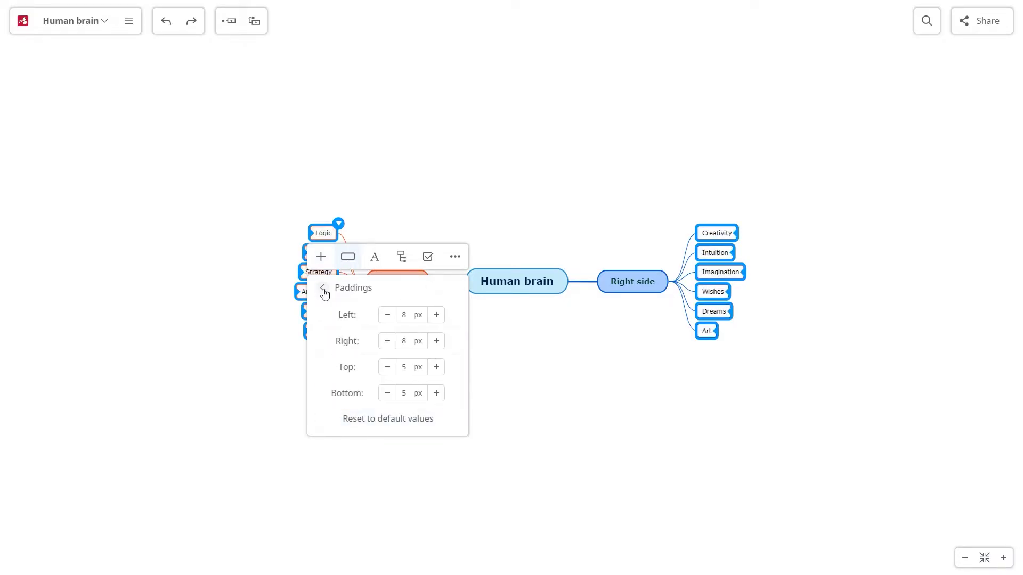
{"action": "left_click", "coordinate": [323, 290]}
Set the subtopic borders to the thinnest line width.
{"action": "left_click", "coordinate": [395, 295]}
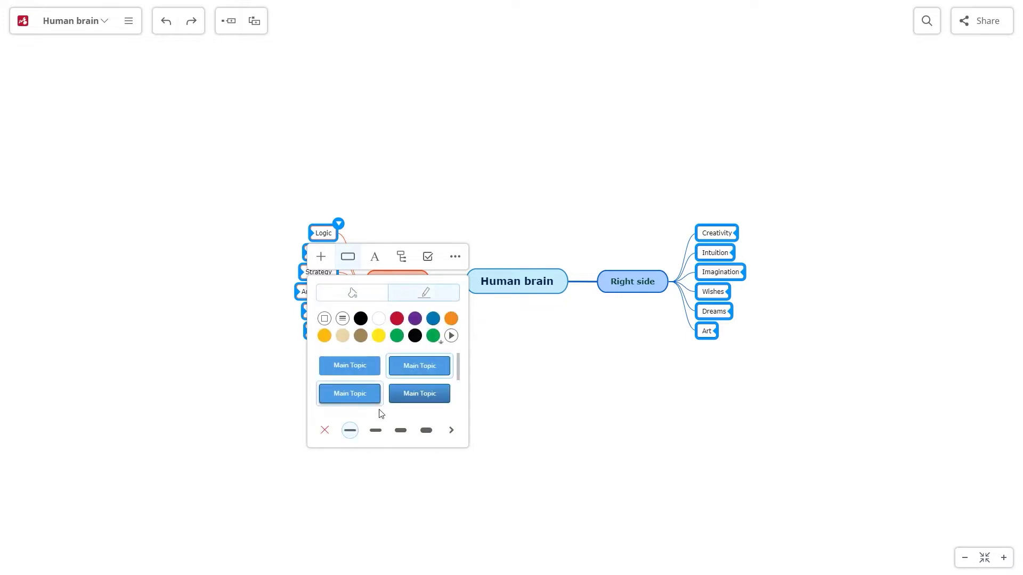
{"action": "left_click", "coordinate": [378, 430]}
{"action": "left_click", "coordinate": [404, 434]}
{"action": "left_click", "coordinate": [353, 433]}
Make the subtopic text bold at size 14, browsing the font list.
{"action": "left_click", "coordinate": [373, 259]}
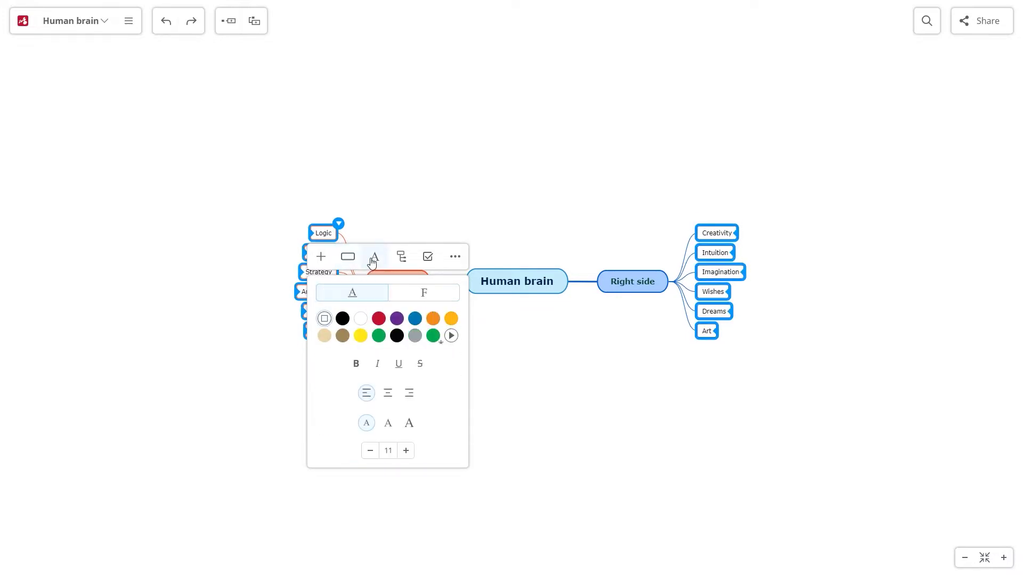
{"action": "left_click", "coordinate": [405, 451]}
{"action": "left_click", "coordinate": [405, 451]}
{"action": "left_click", "coordinate": [357, 364]}
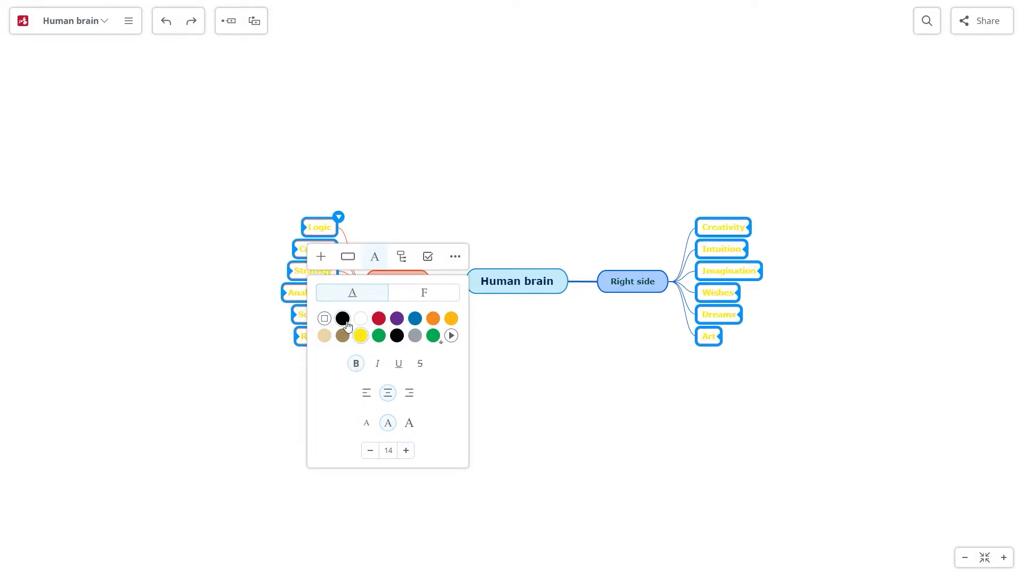
{"action": "left_click", "coordinate": [424, 293]}
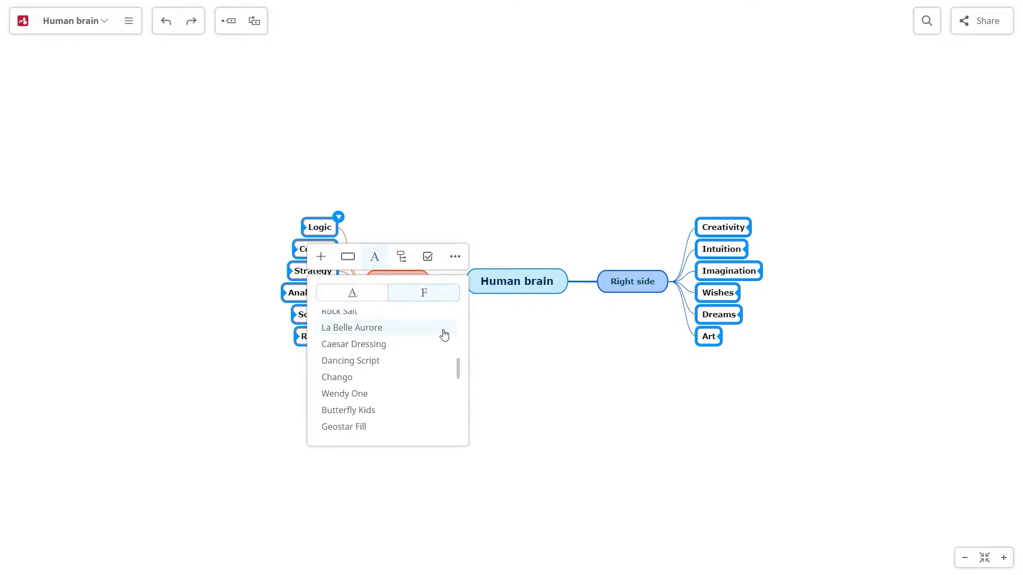
{"action": "left_click_drag", "start_coordinate": [456, 366], "coordinate": [456, 398]}
{"action": "left_click", "coordinate": [543, 347]}
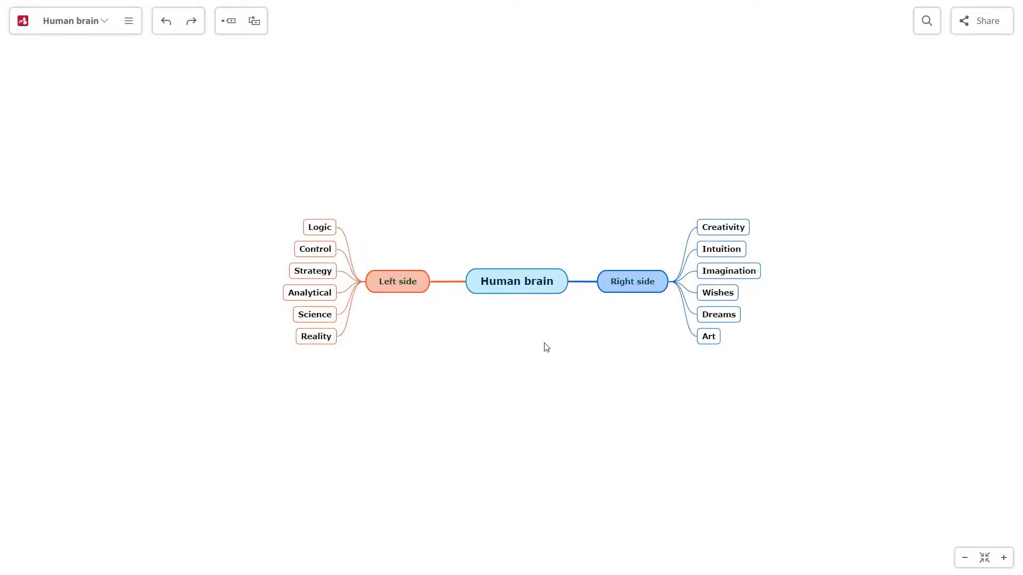
{"action": "left_click", "coordinate": [545, 282]}
Keep the mind-map layout and widen horizontal spacing between topic levels.
{"action": "left_click", "coordinate": [571, 265]}
{"action": "left_click", "coordinate": [557, 311]}
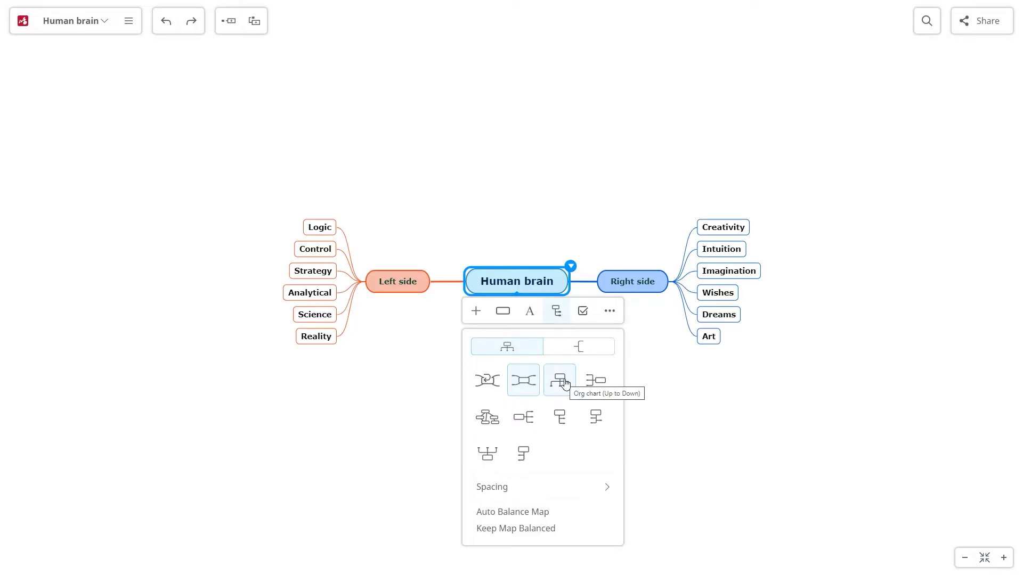
{"action": "left_click", "coordinate": [527, 384]}
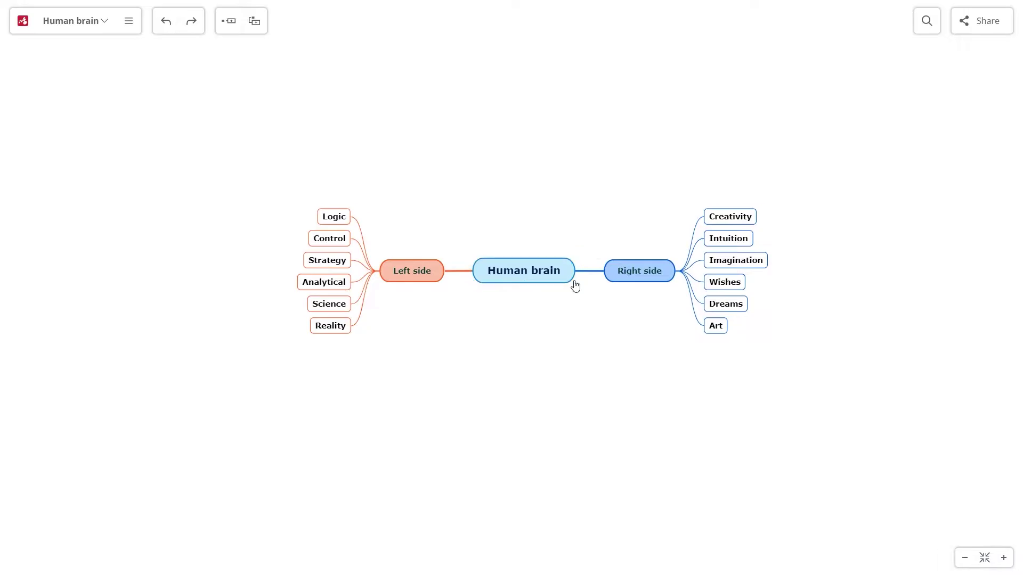
{"action": "left_click", "coordinate": [578, 257]}
{"action": "left_click", "coordinate": [533, 477]}
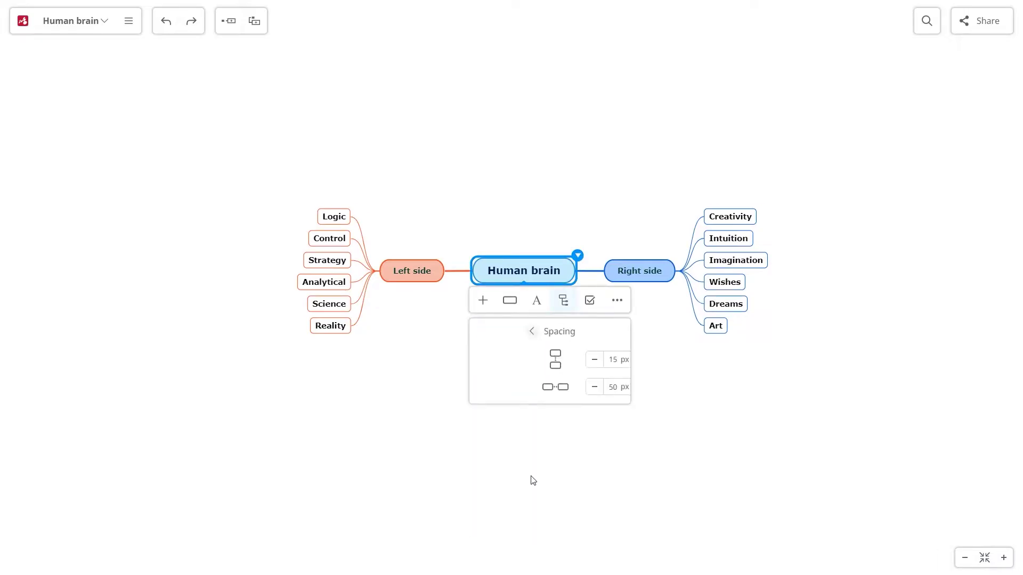
{"action": "left_click", "coordinate": [596, 388]}
{"action": "left_click", "coordinate": [596, 388]}
{"action": "left_click", "coordinate": [595, 387]}
{"action": "left_click", "coordinate": [595, 388]}
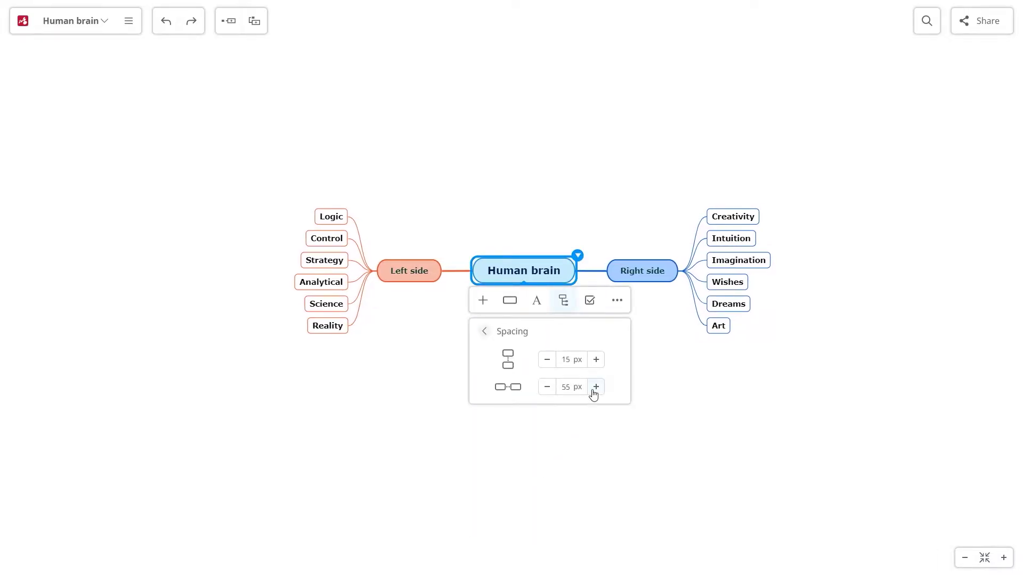
{"action": "left_click", "coordinate": [596, 388]}
{"action": "left_click", "coordinate": [596, 388]}
{"action": "left_click", "coordinate": [485, 332]}
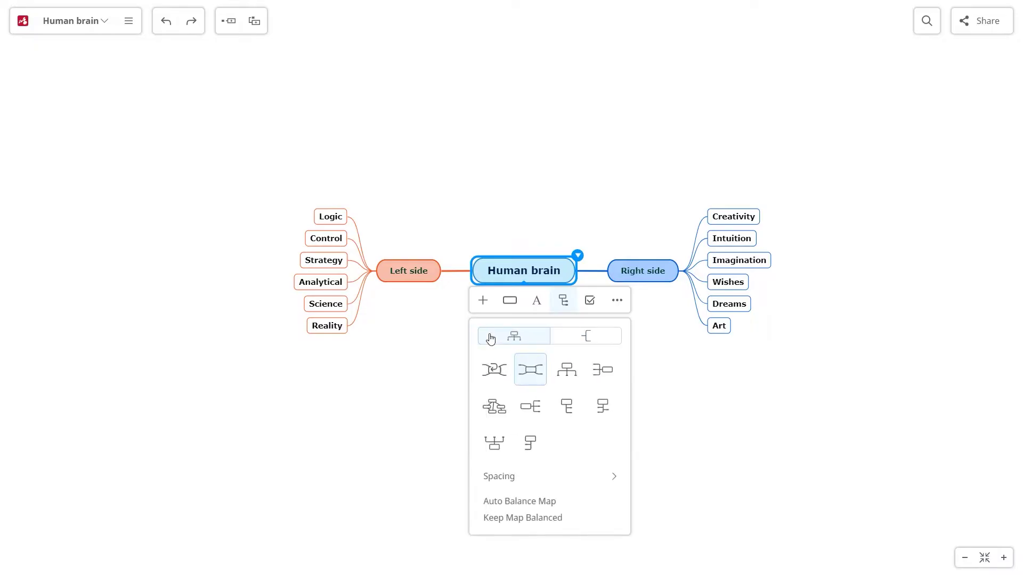
Try several connector line shapes and pick a new one.
{"action": "left_click", "coordinate": [573, 341]}
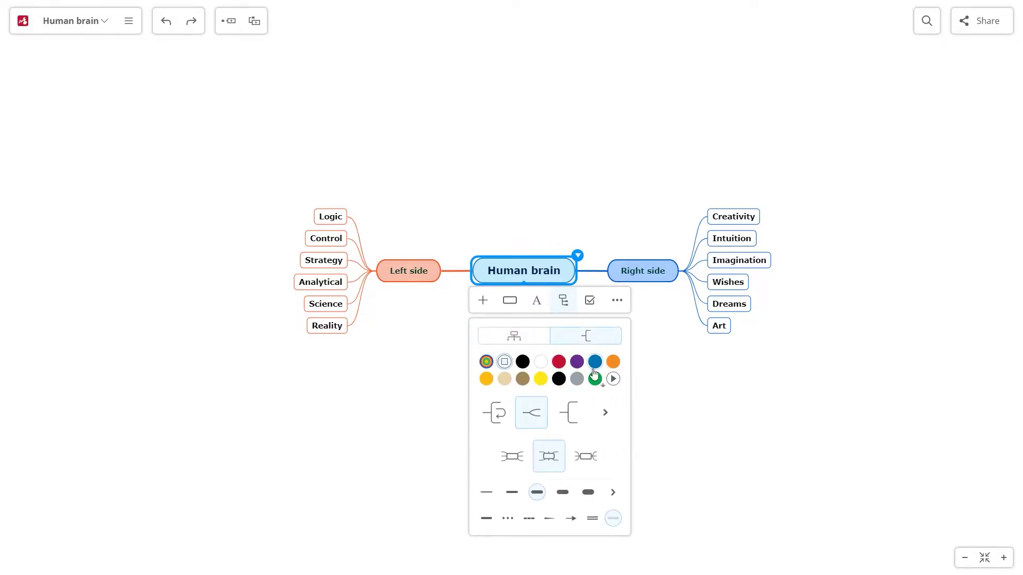
{"action": "left_click", "coordinate": [614, 424]}
{"action": "left_click", "coordinate": [539, 408]}
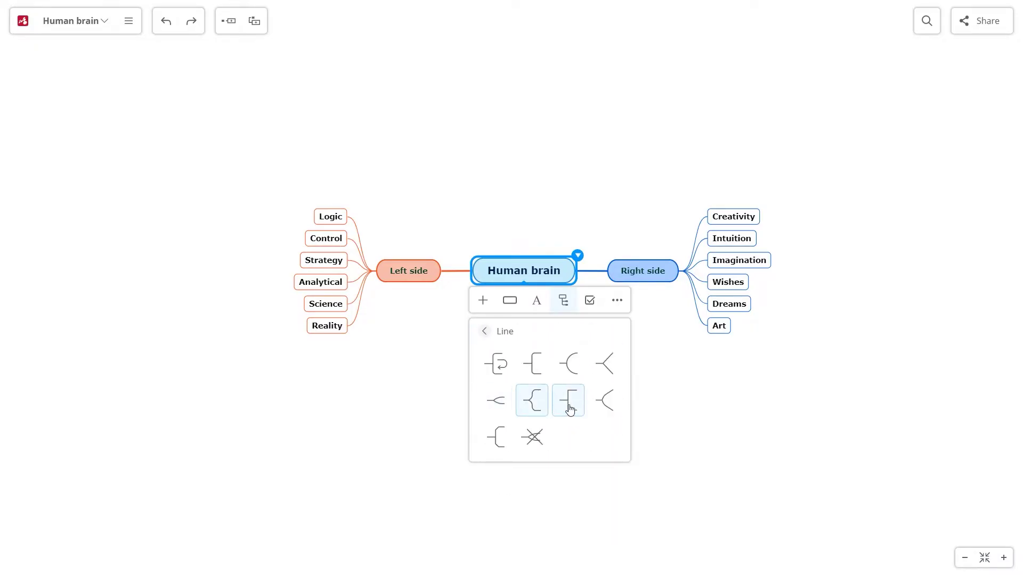
{"action": "left_click", "coordinate": [570, 407]}
{"action": "left_click", "coordinate": [495, 400]}
{"action": "left_click", "coordinate": [485, 332]}
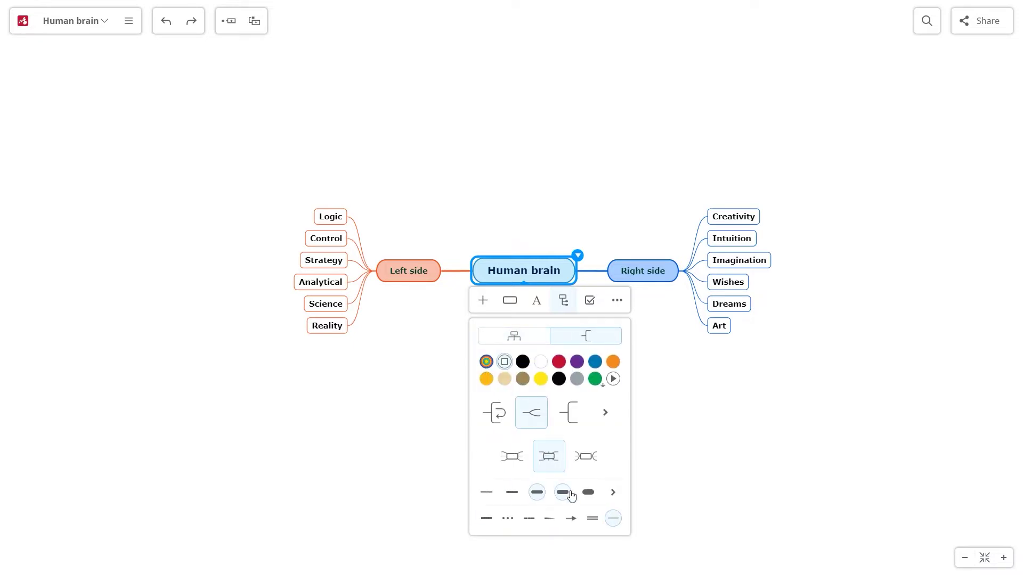
Thicken the connector lines to a 7 px width.
{"action": "left_click", "coordinate": [588, 493]}
{"action": "left_click", "coordinate": [537, 492]}
{"action": "left_click", "coordinate": [613, 493]}
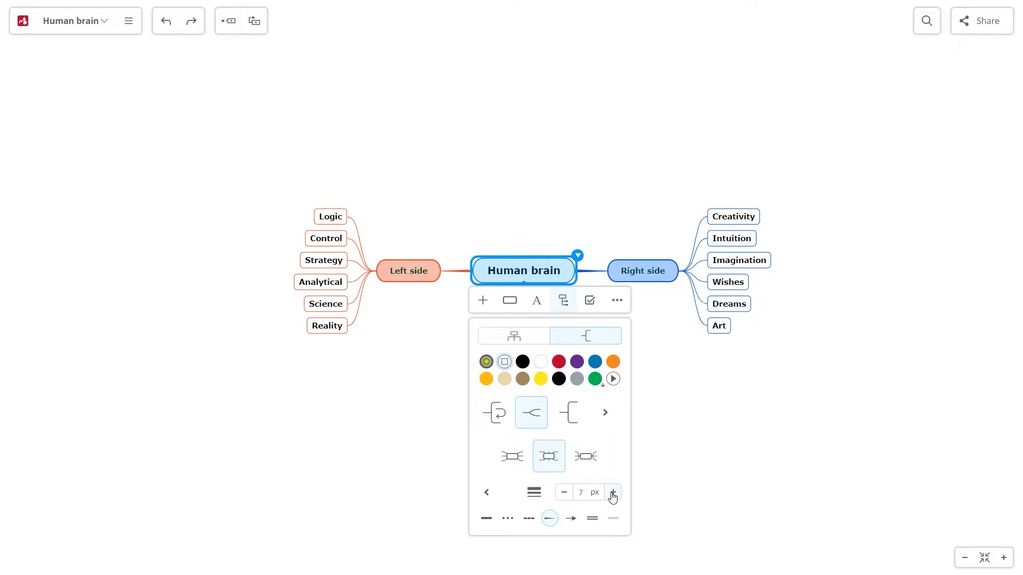
{"action": "left_click", "coordinate": [651, 445]}
{"action": "right_click", "coordinate": [445, 323]}
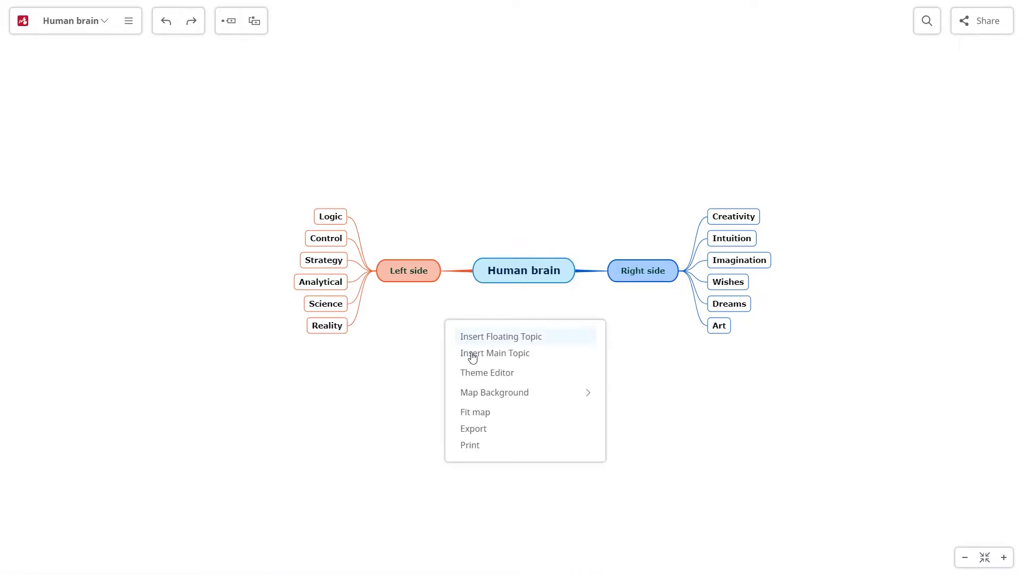
{"action": "left_click", "coordinate": [495, 393]}
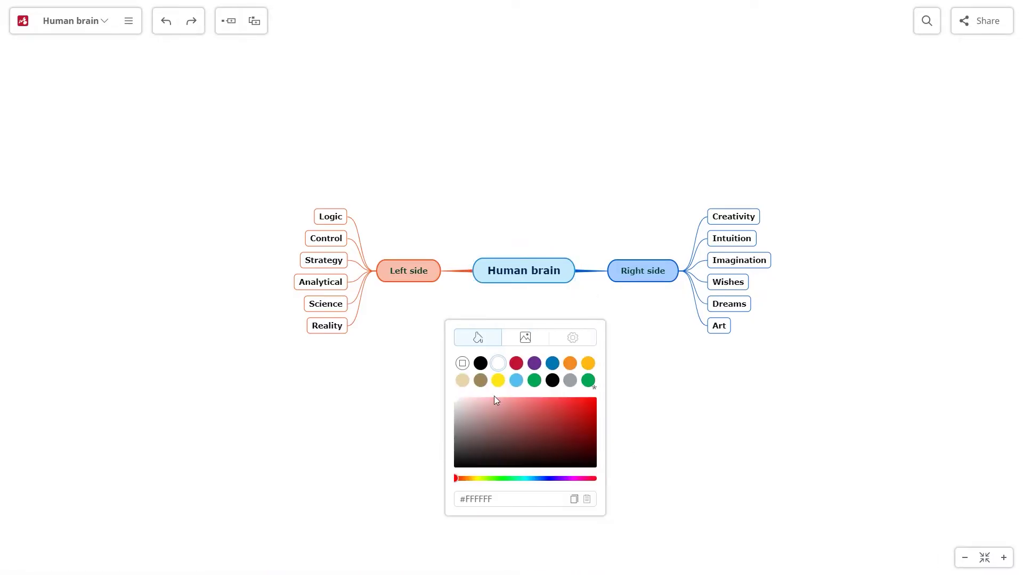
{"action": "left_click", "coordinate": [516, 364]}
{"action": "left_click", "coordinate": [498, 380]}
{"action": "left_click", "coordinate": [516, 380]}
{"action": "left_click", "coordinate": [535, 380]}
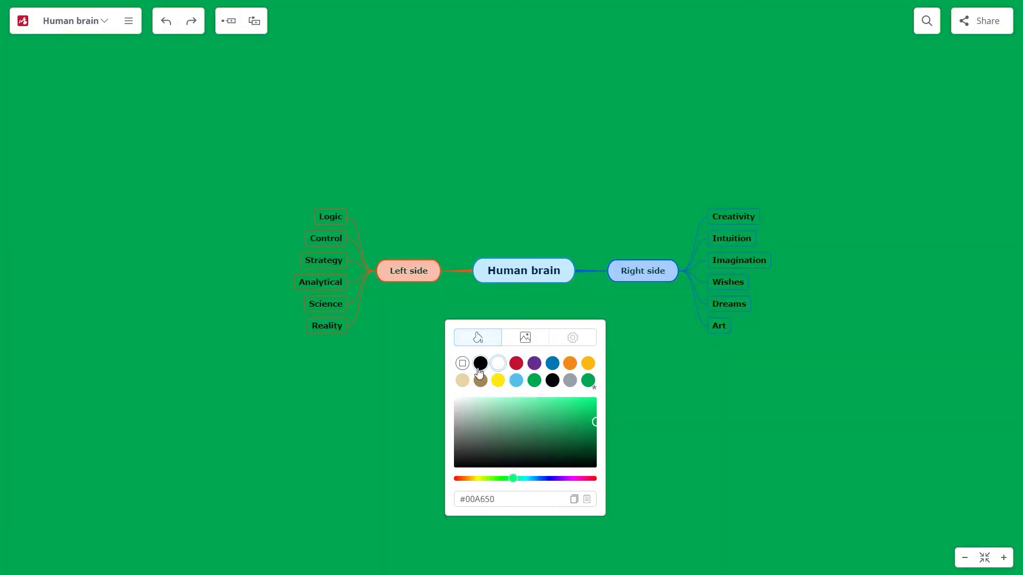
{"action": "left_click", "coordinate": [462, 363]}
{"action": "left_click", "coordinate": [526, 338]}
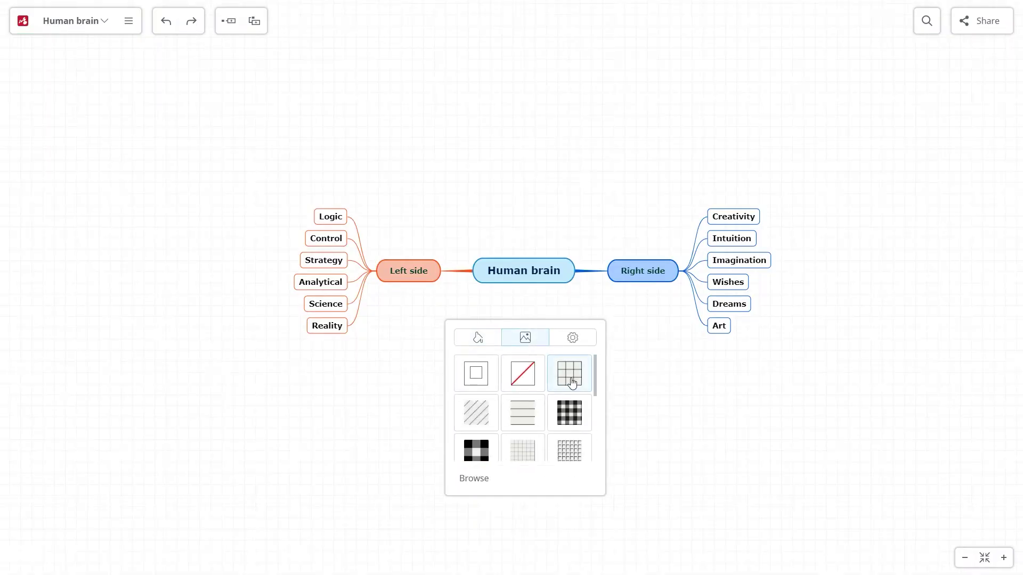
{"action": "left_click", "coordinate": [483, 414]}
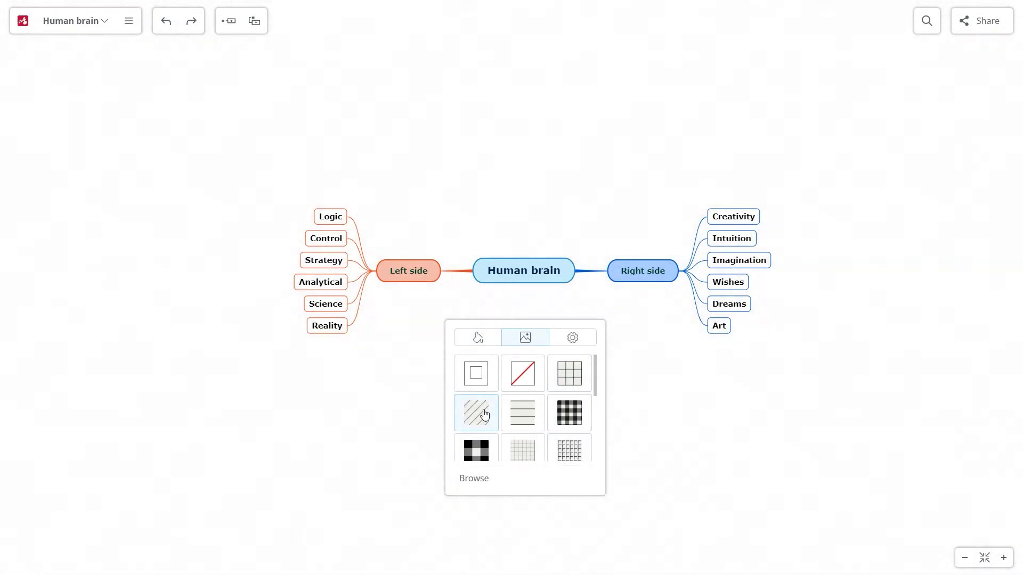
{"action": "scroll", "coordinate": [538, 417], "scroll_direction": "down", "scroll_amount": 5}
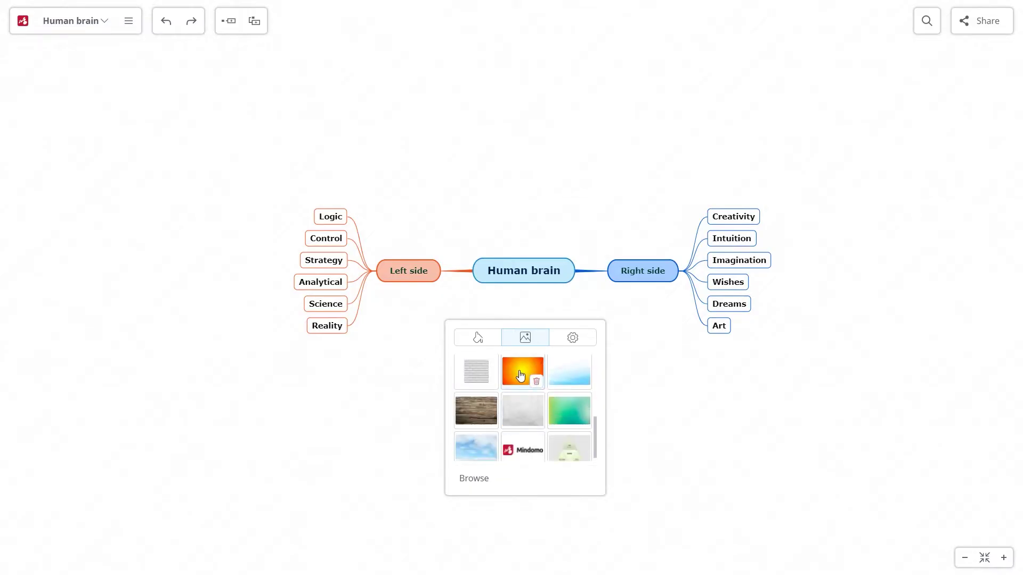
{"action": "left_click", "coordinate": [571, 340]}
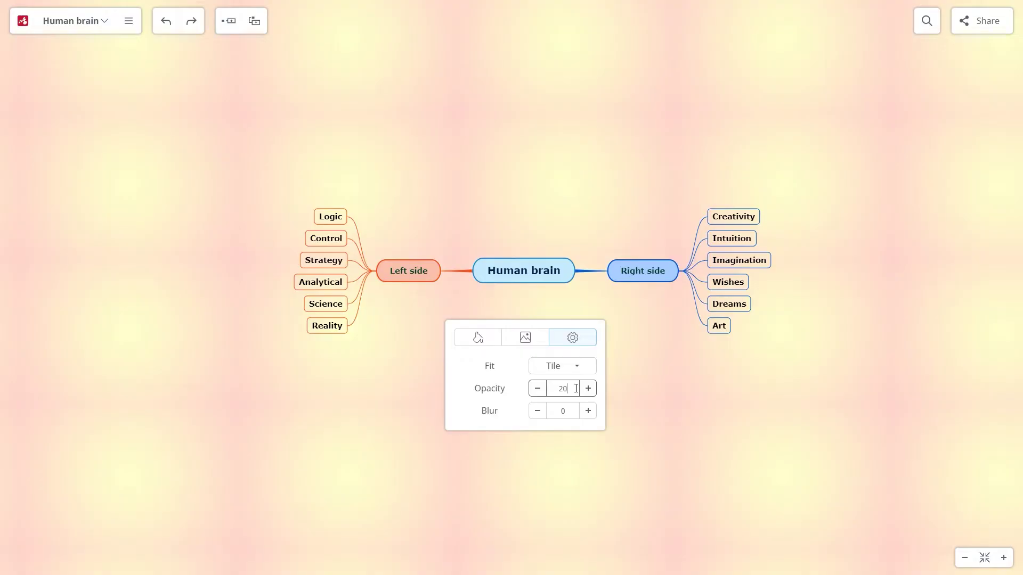
{"action": "left_click", "coordinate": [581, 368]}
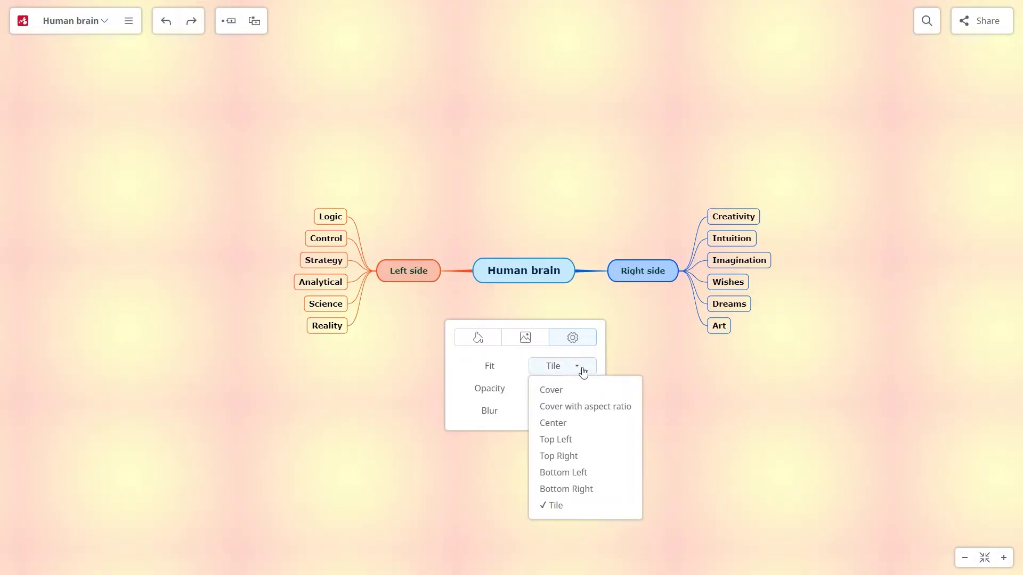
{"action": "left_click", "coordinate": [578, 393]}
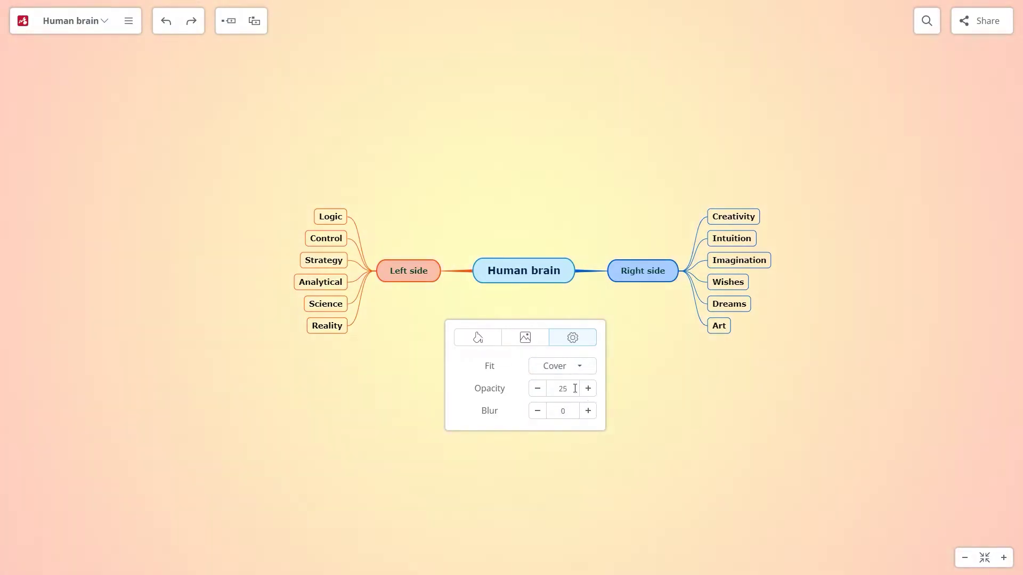
{"action": "double_click", "coordinate": [575, 388]}
{"action": "type", "text": "50"}
{"action": "left_click", "coordinate": [525, 337]}
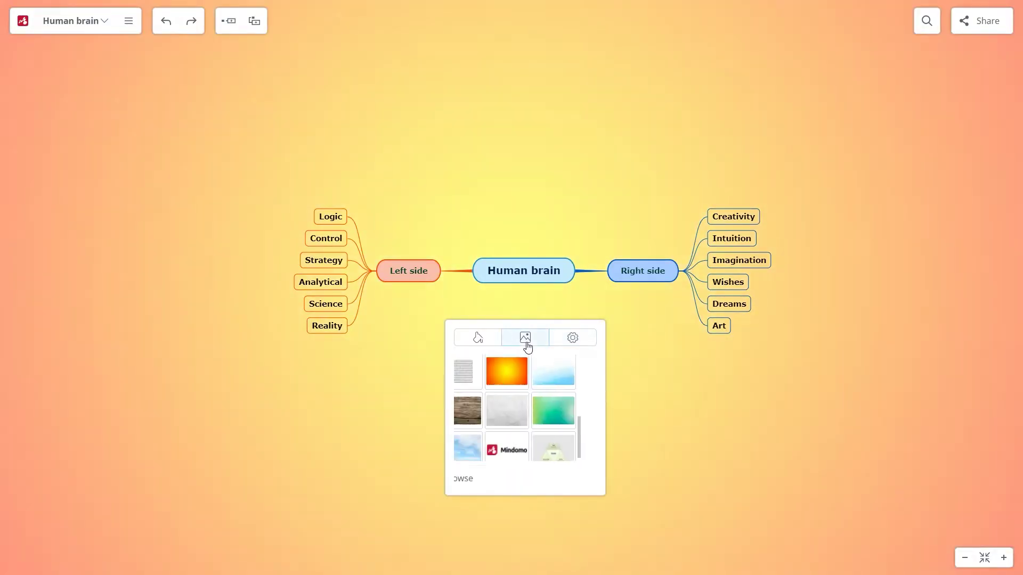
{"action": "left_click", "coordinate": [569, 410]}
{"action": "left_click", "coordinate": [522, 410]}
{"action": "left_click", "coordinate": [559, 379]}
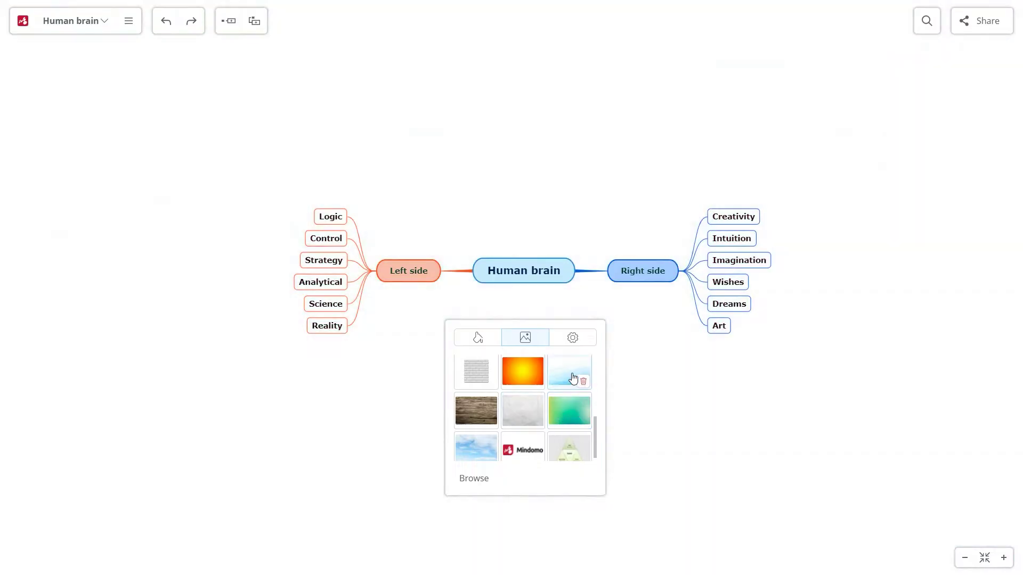
{"action": "left_click", "coordinate": [474, 454]}
{"action": "left_click", "coordinate": [509, 481]}
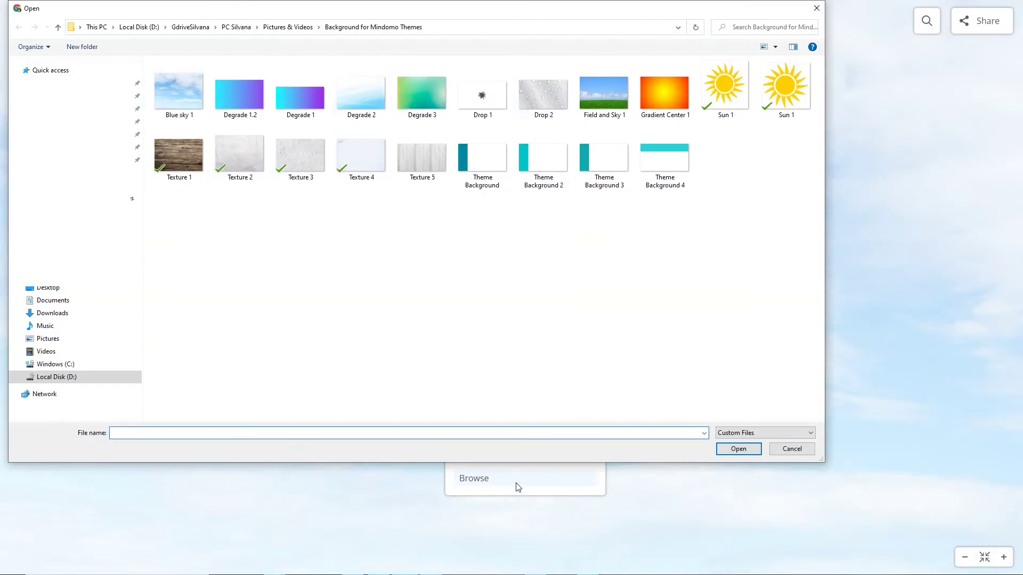
{"action": "double_click", "coordinate": [547, 98]}
{"action": "left_click", "coordinate": [491, 342]}
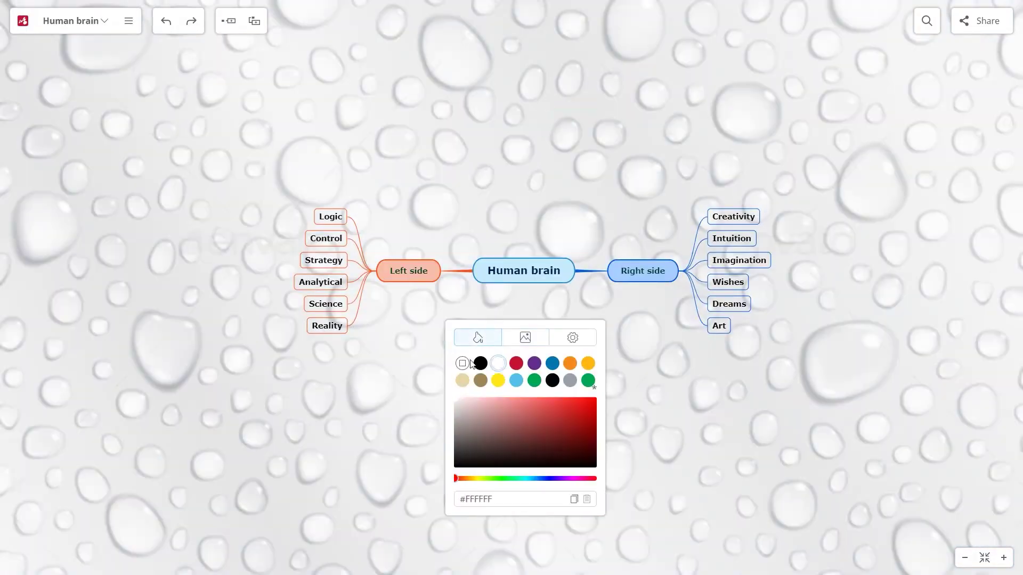
{"action": "left_click", "coordinate": [525, 338]}
{"action": "left_click", "coordinate": [487, 373]}
{"action": "left_click", "coordinate": [417, 381]}
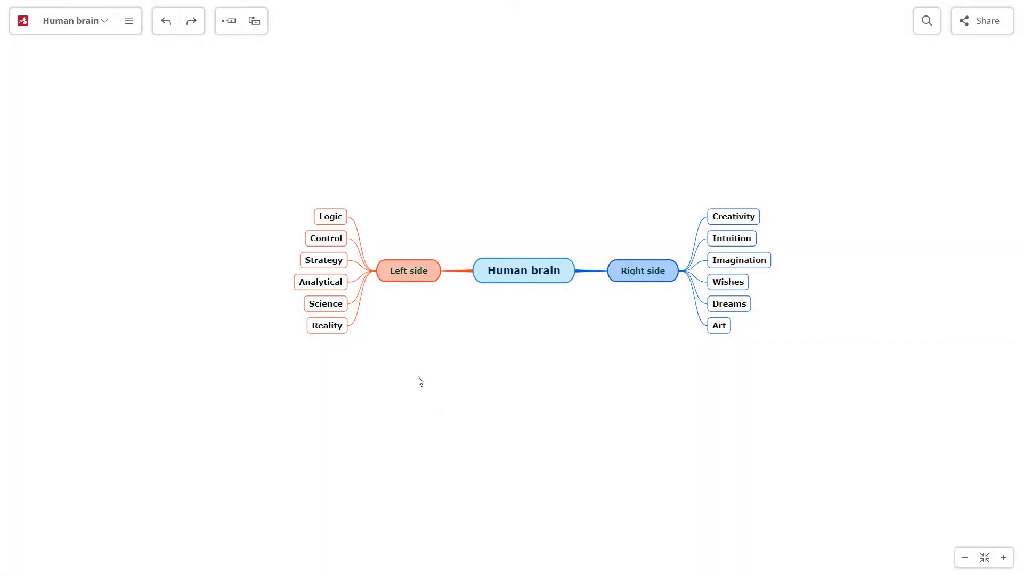
{"action": "left_click", "coordinate": [570, 267]}
Try a Brain image from the computer, then a web-searched brain image on the central topic.
{"action": "left_click", "coordinate": [577, 256]}
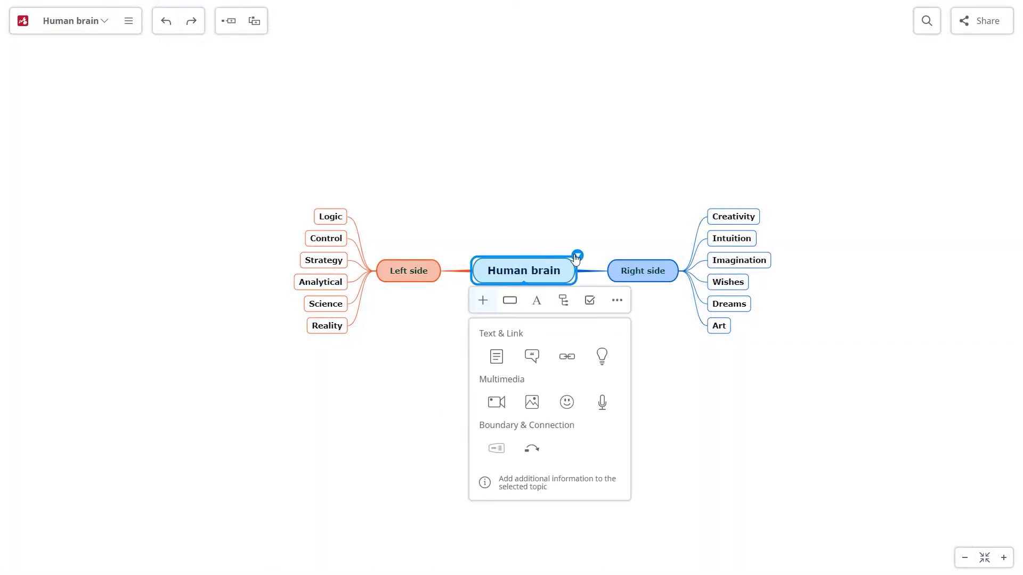
{"action": "left_click", "coordinate": [532, 404]}
{"action": "left_click", "coordinate": [501, 417]}
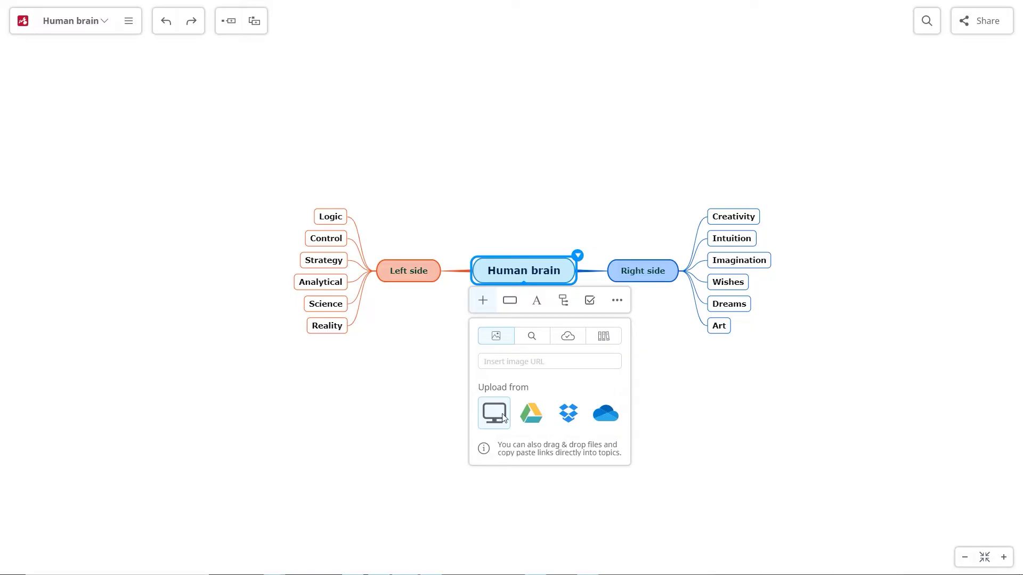
{"action": "double_click", "coordinate": [235, 87]}
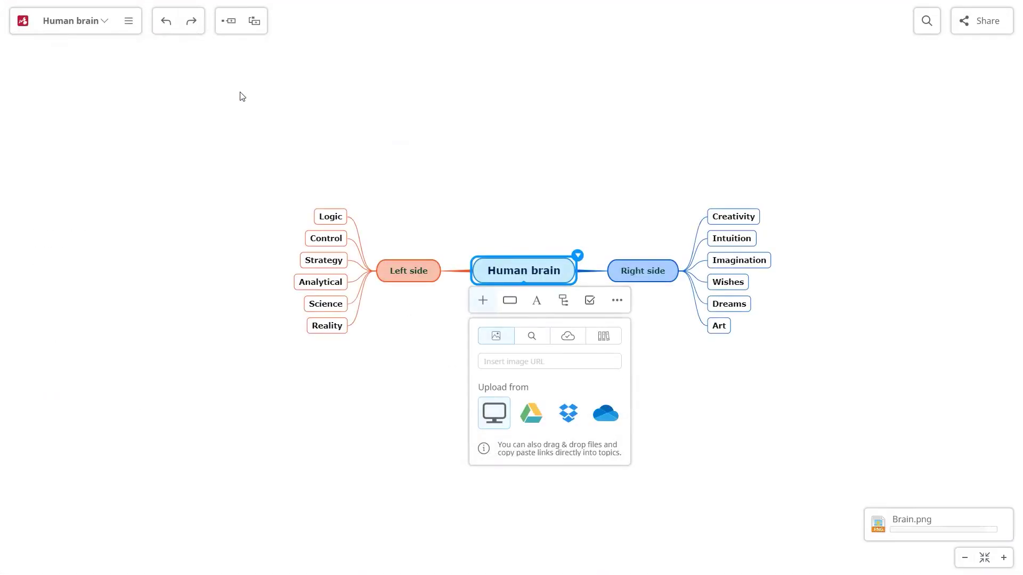
{"action": "left_click", "coordinate": [533, 422]}
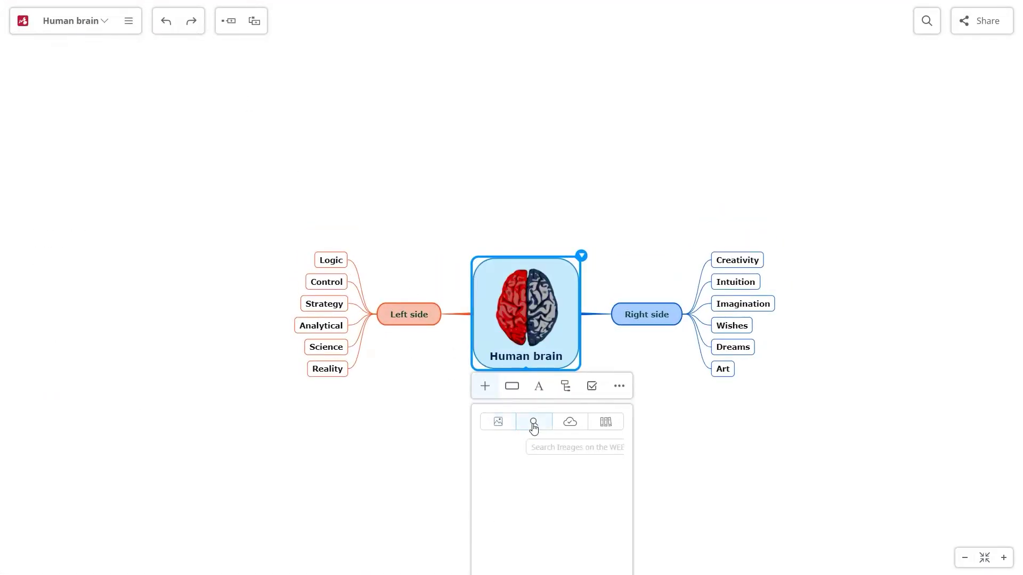
{"action": "left_click", "coordinate": [539, 448]}
{"action": "type", "text": "human brain"}
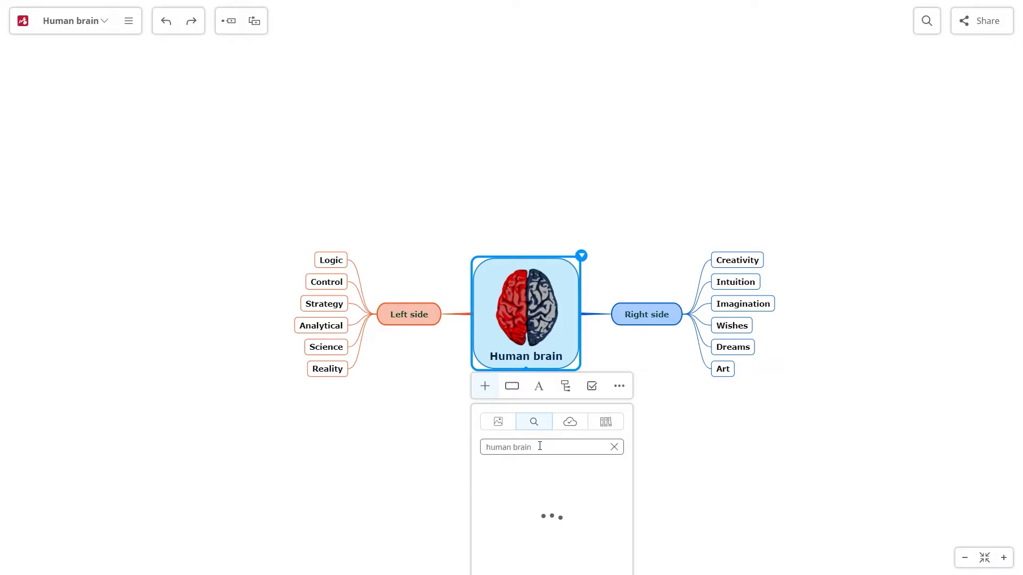
{"action": "left_click", "coordinate": [557, 483]}
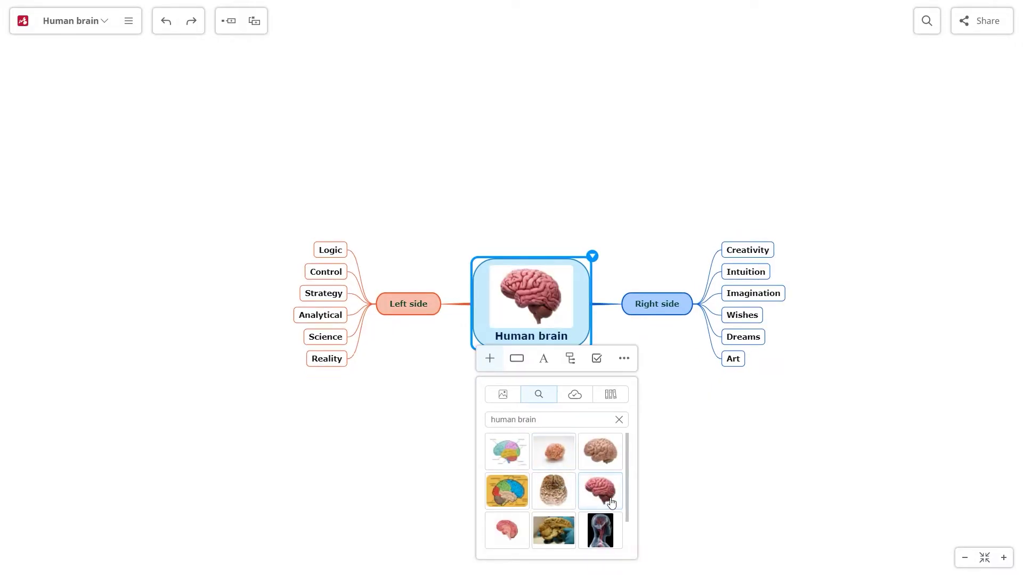
Try a clip-art brain, then settle on the first cloud brain picture.
{"action": "left_click", "coordinate": [584, 403]}
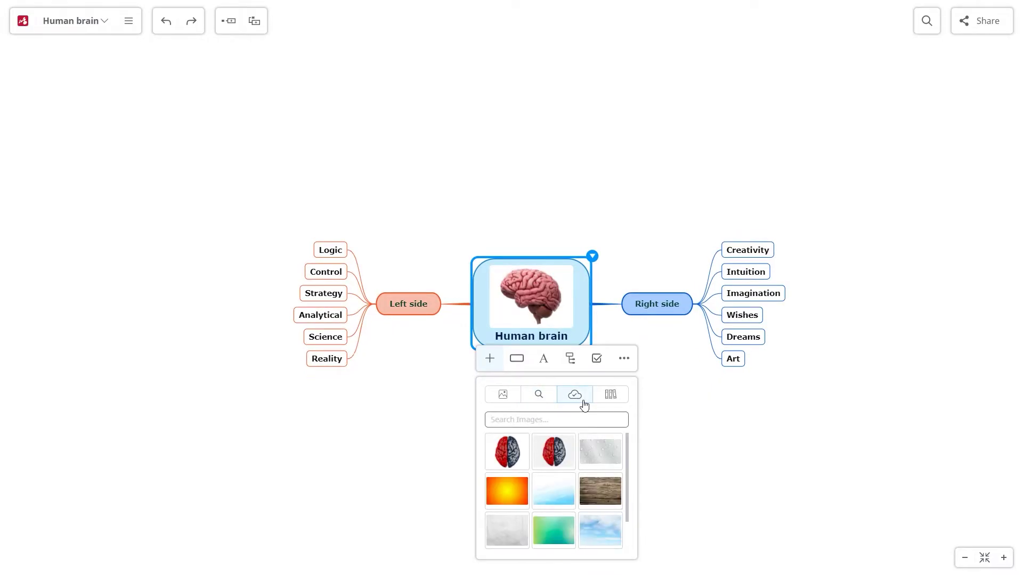
{"action": "left_click", "coordinate": [611, 400]}
{"action": "type", "text": "brain"}
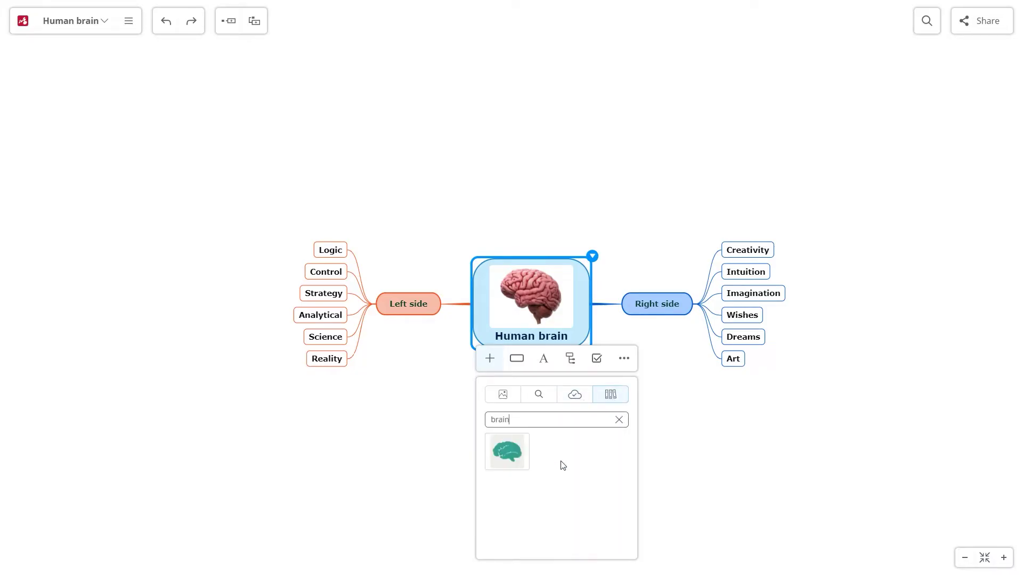
{"action": "left_click", "coordinate": [497, 459]}
{"action": "left_click", "coordinate": [571, 418]}
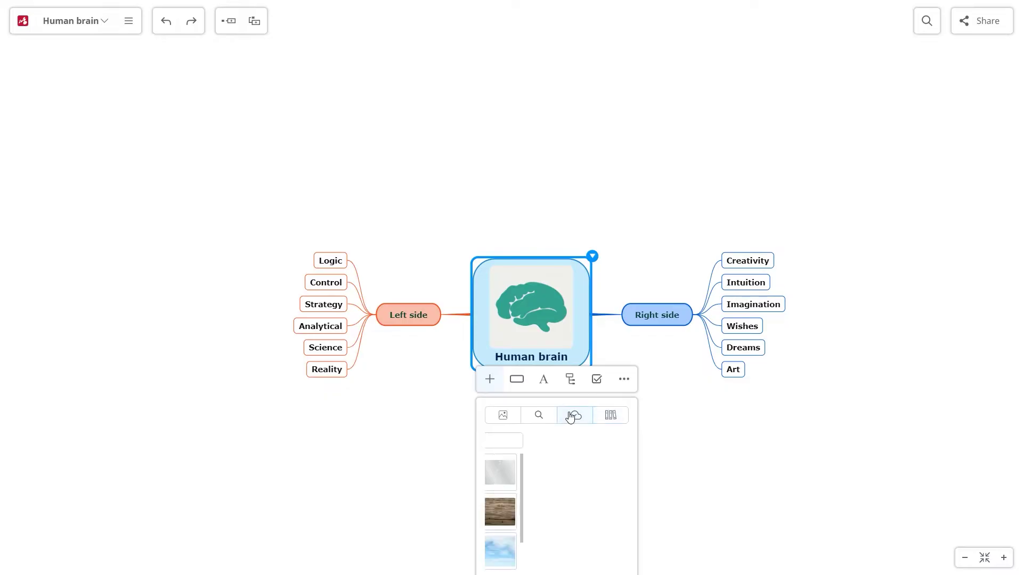
{"action": "left_click", "coordinate": [510, 477]}
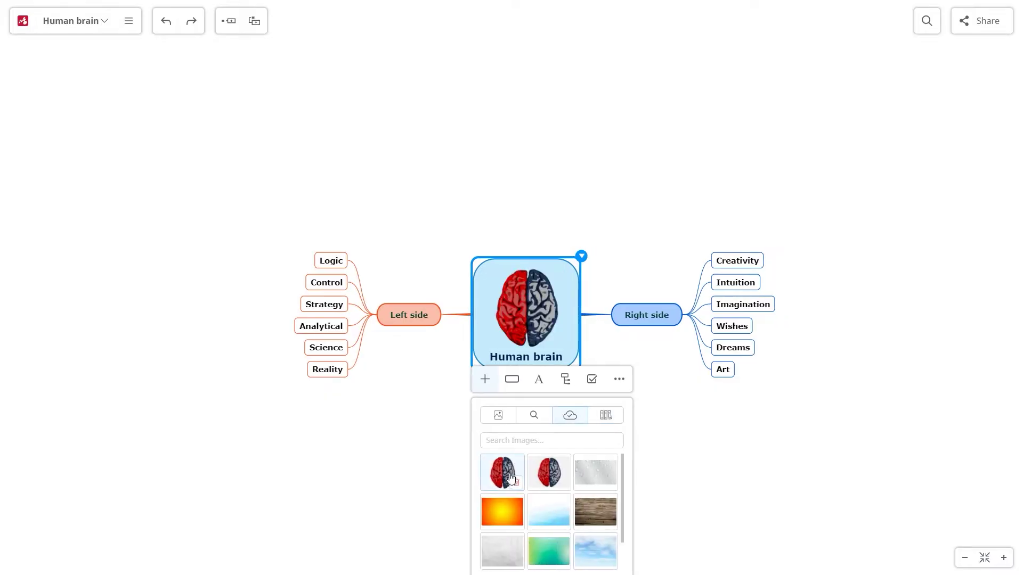
{"action": "left_click", "coordinate": [426, 439]}
{"action": "left_click", "coordinate": [496, 298]}
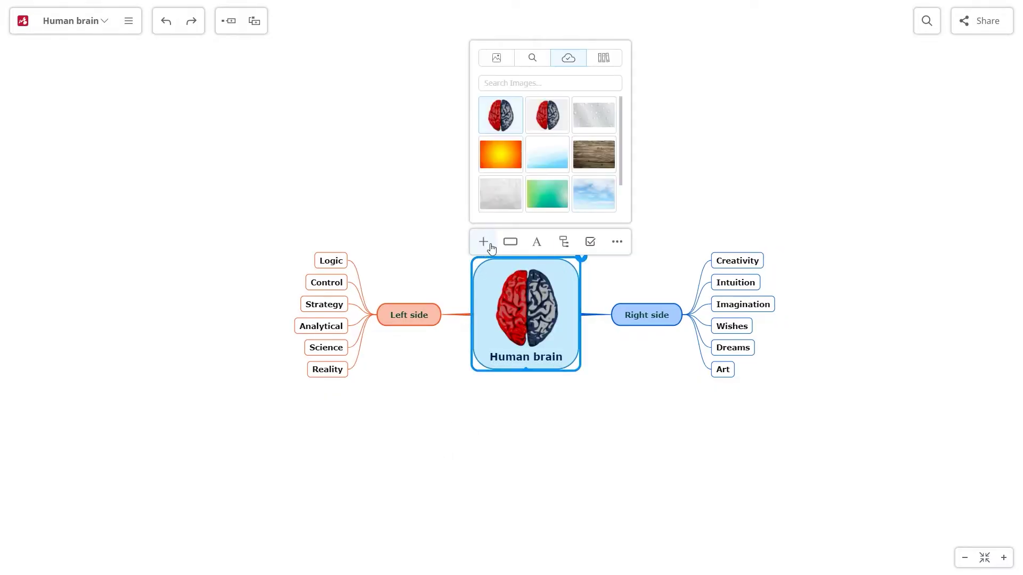
Set the central Human brain topic's shape to none.
{"action": "left_click", "coordinate": [510, 242]}
{"action": "left_click", "coordinate": [606, 170]}
{"action": "left_click", "coordinate": [498, 161]}
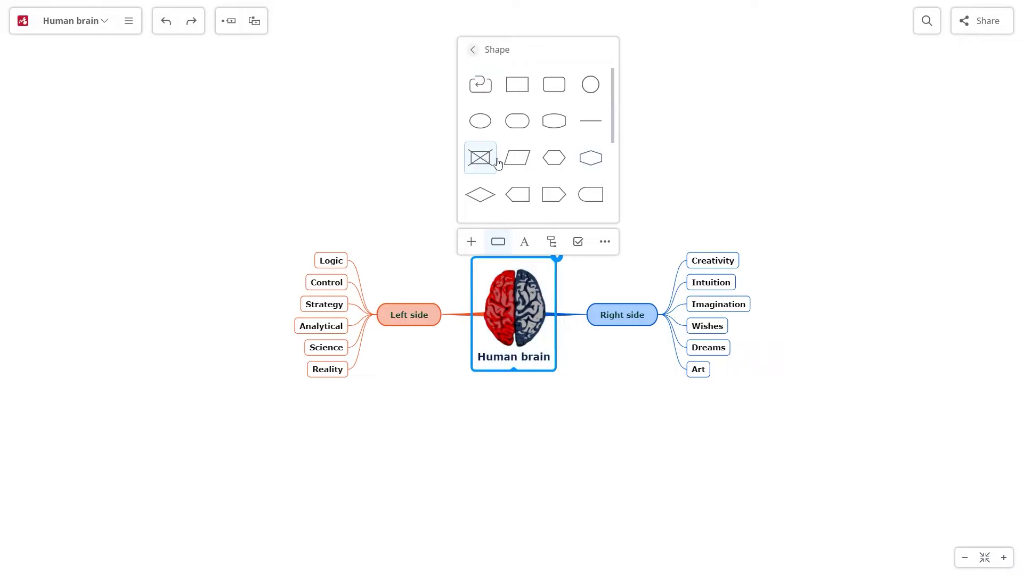
{"action": "left_click", "coordinate": [569, 409]}
Add a left arrow icon to Left side and a right arrow icon to Right side.
{"action": "left_click", "coordinate": [435, 308]}
{"action": "left_click", "coordinate": [375, 343]}
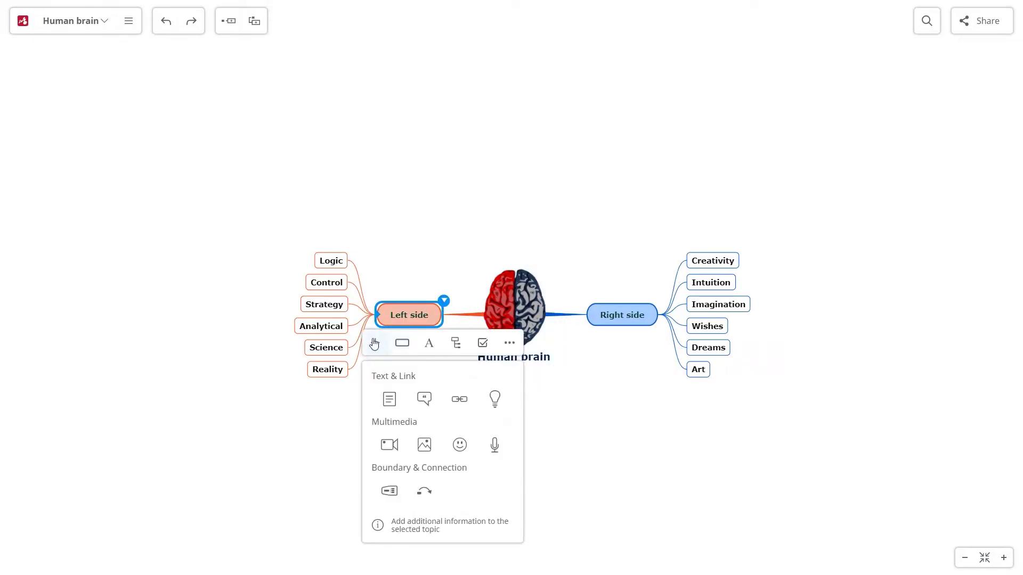
{"action": "left_click", "coordinate": [459, 445]}
{"action": "left_click", "coordinate": [434, 401]}
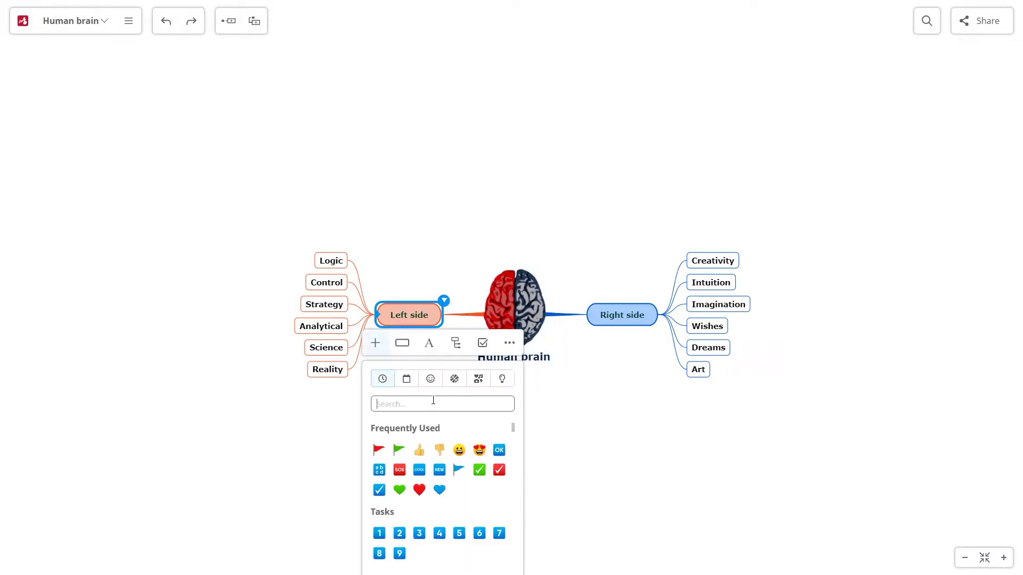
{"action": "type", "text": "arrow"}
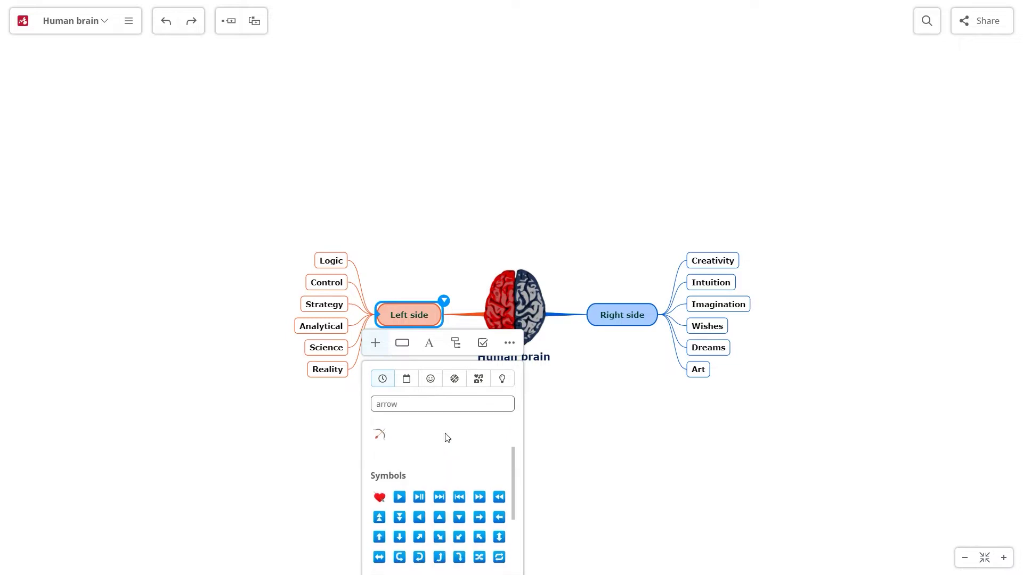
{"action": "scroll", "coordinate": [446, 436], "scroll_direction": "down", "scroll_amount": 1}
{"action": "left_click", "coordinate": [497, 462]}
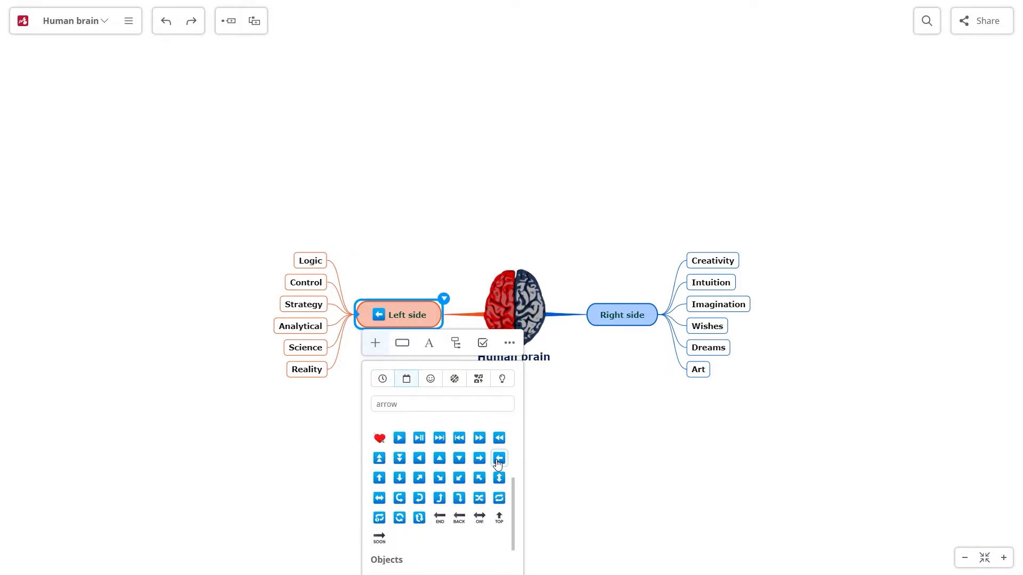
{"action": "left_click", "coordinate": [640, 314]}
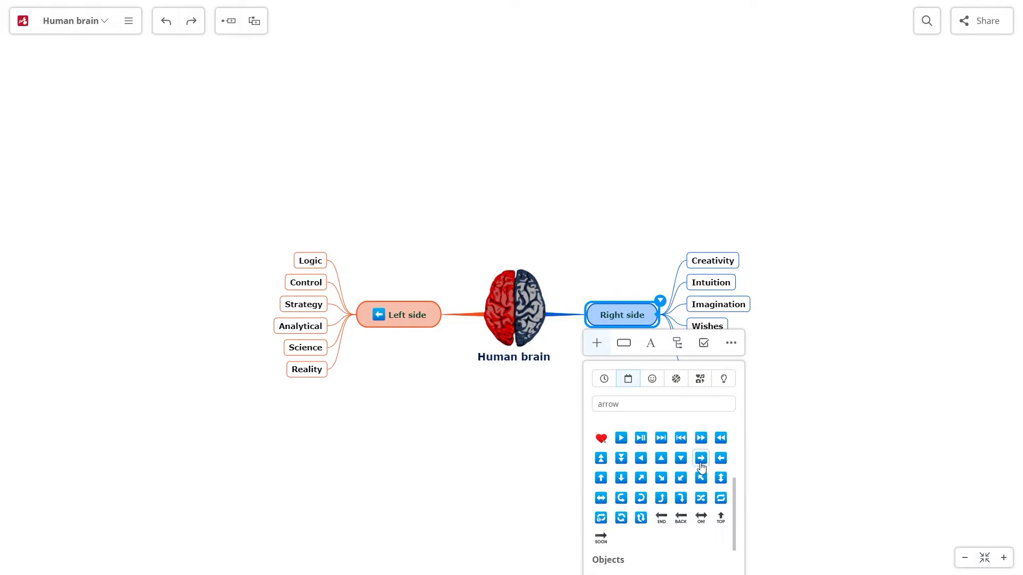
{"action": "left_click", "coordinate": [701, 459]}
{"action": "left_click", "coordinate": [481, 447]}
Insert floating topic 'Brain Anatomy and Physiology (seminar)' with subtopic 'Courses for the exam'.
{"action": "left_click_drag", "start_coordinate": [454, 431], "coordinate": [434, 359]}
{"action": "right_click", "coordinate": [434, 358]}
{"action": "left_click", "coordinate": [457, 379]}
{"action": "type", "text": "Brai"}
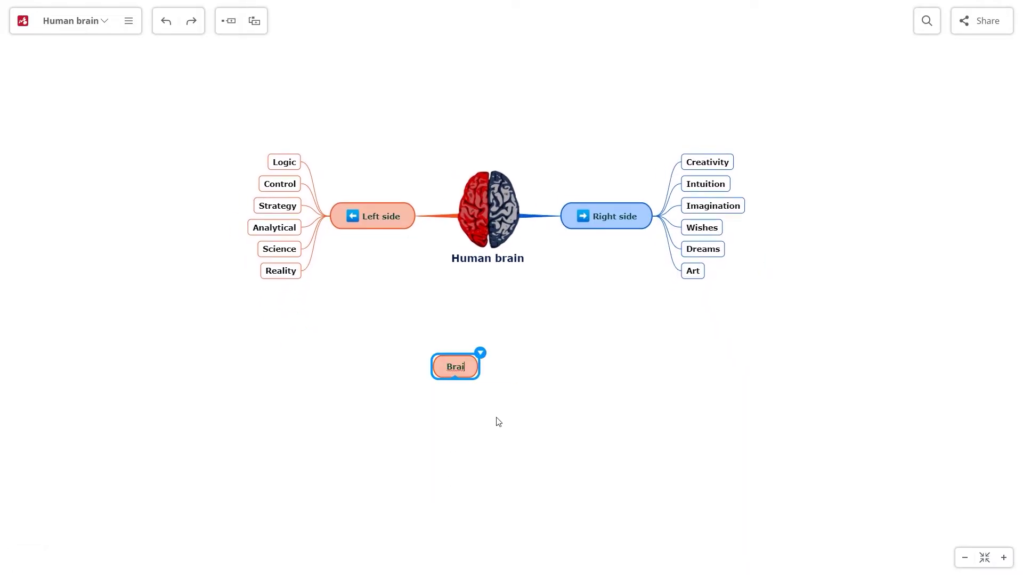
{"action": "type", "text": "n Anatomy and Physiology (seminar)"}
{"action": "key", "text": "Tab"}
{"action": "type", "text": "Courses for the exam"}
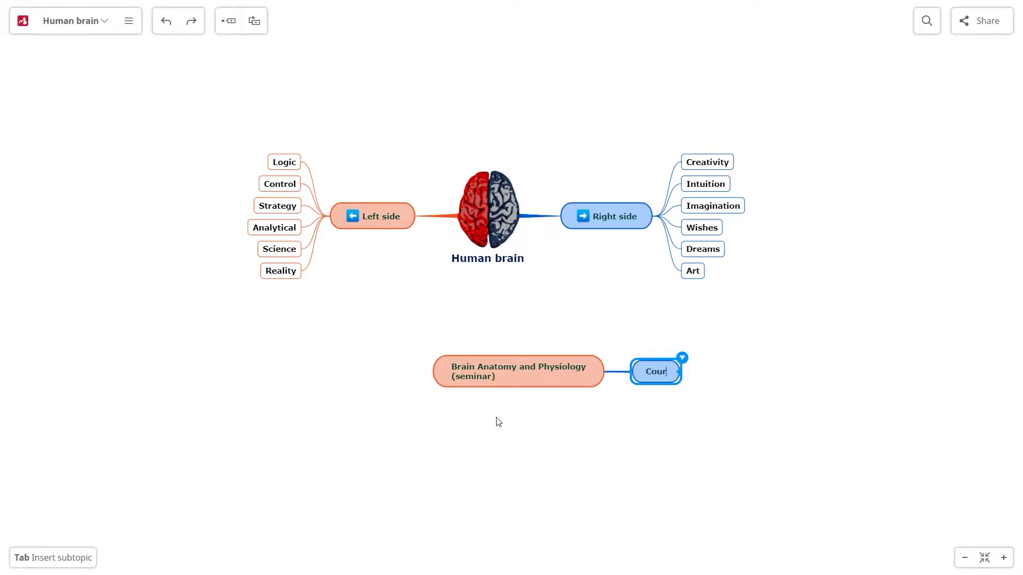
Add 'Structure the courses into mind maps' and 'Learn the courses' under Courses for the exam.
{"action": "key", "text": "Tab"}
{"action": "type", "text": "Structure the courses into mind maps"}
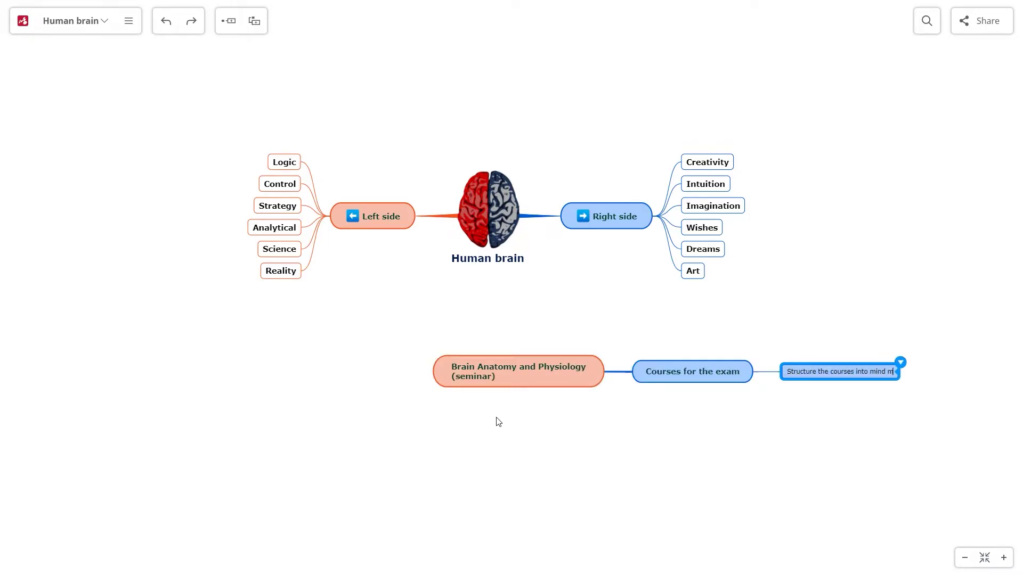
{"action": "key", "text": "Return"}
{"action": "type", "text": "Learn the courses"}
{"action": "key", "text": "Escape"}
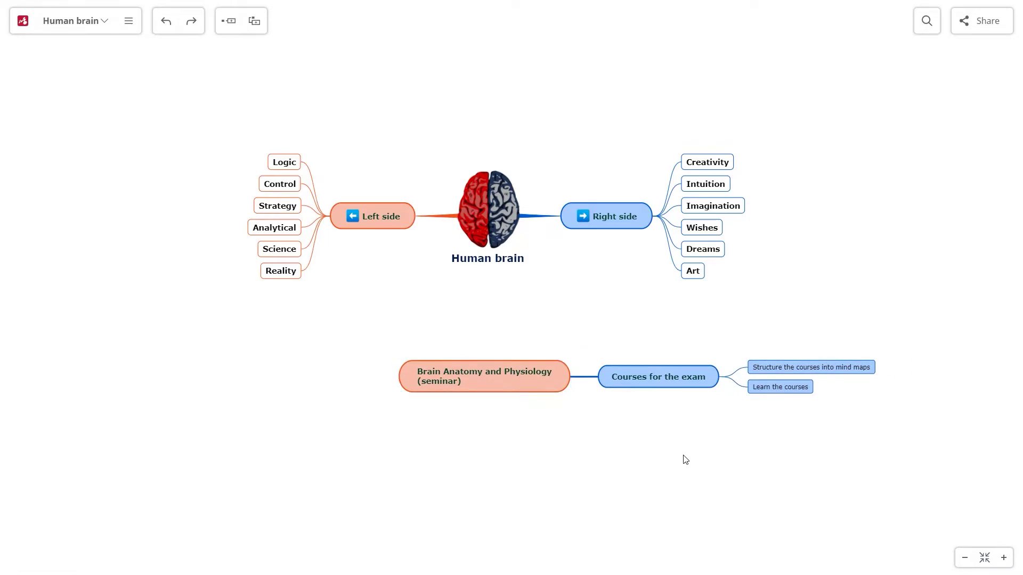
{"action": "scroll", "coordinate": [682, 459], "scroll_direction": "up", "scroll_amount": 2}
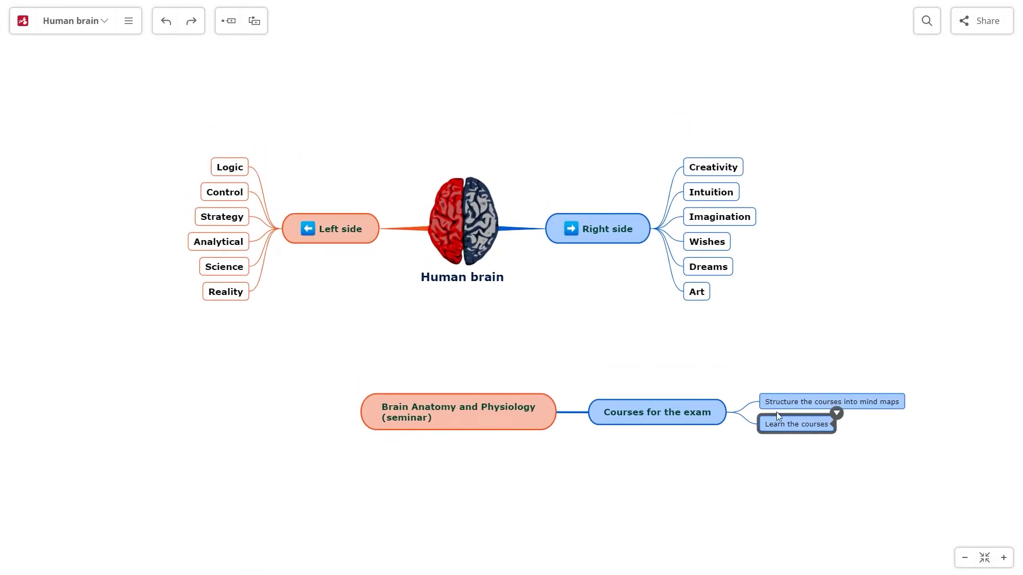
{"action": "left_click", "coordinate": [794, 401]}
Turn both course subtopics into tasks assigned to yourself.
{"action": "left_click", "coordinate": [789, 425], "text": "ctrl"}
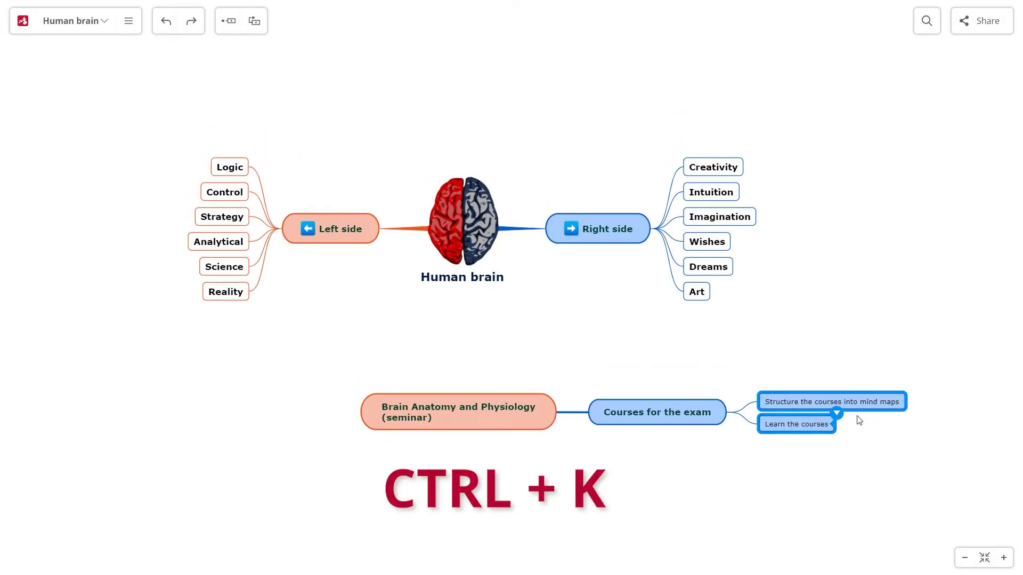
{"action": "key", "text": "ctrl+k"}
{"action": "left_click", "coordinate": [876, 399]}
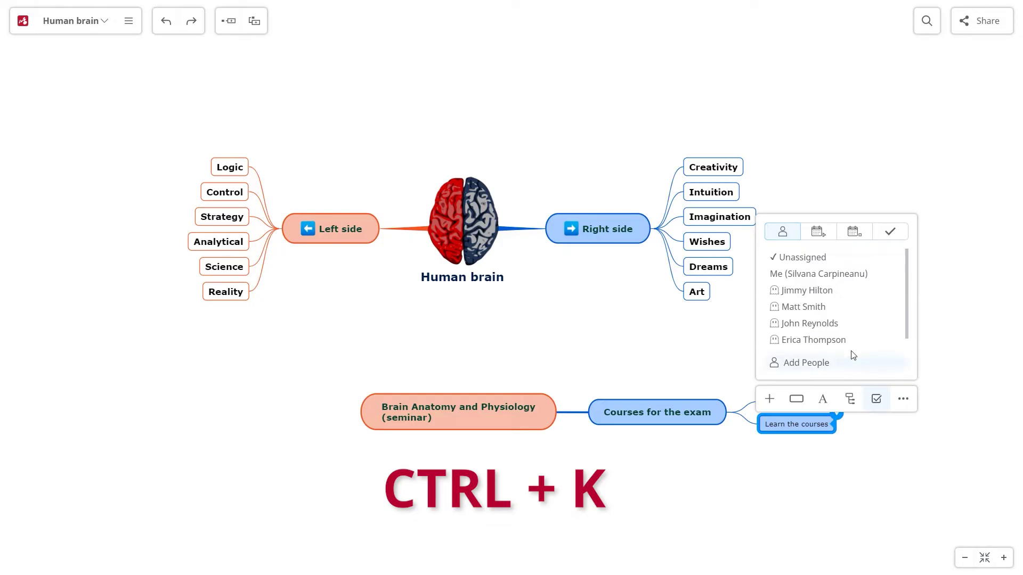
{"action": "left_click", "coordinate": [833, 275]}
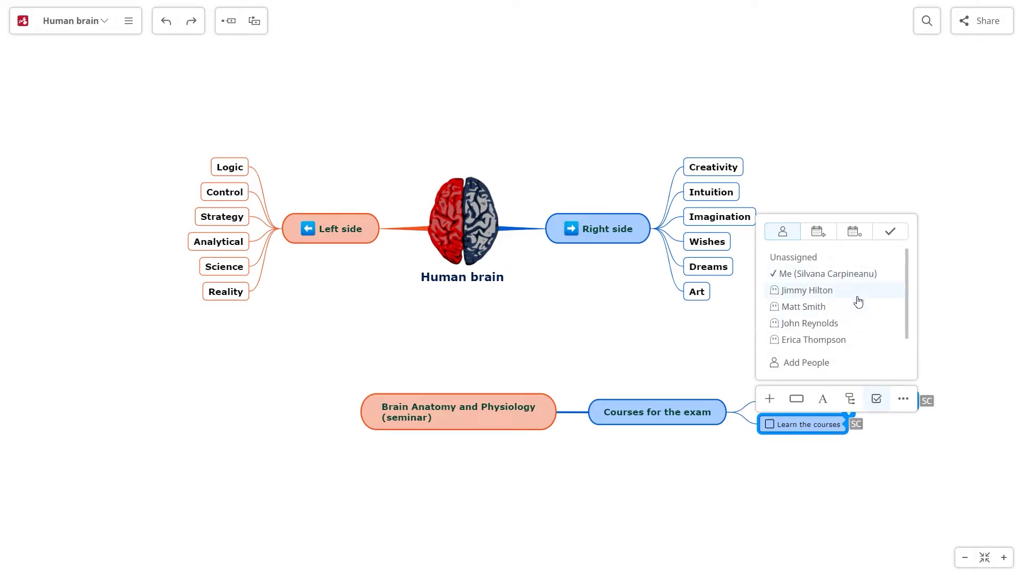
Attach the pasted Google Drive link to Courses for the exam.
{"action": "left_click", "coordinate": [716, 406]}
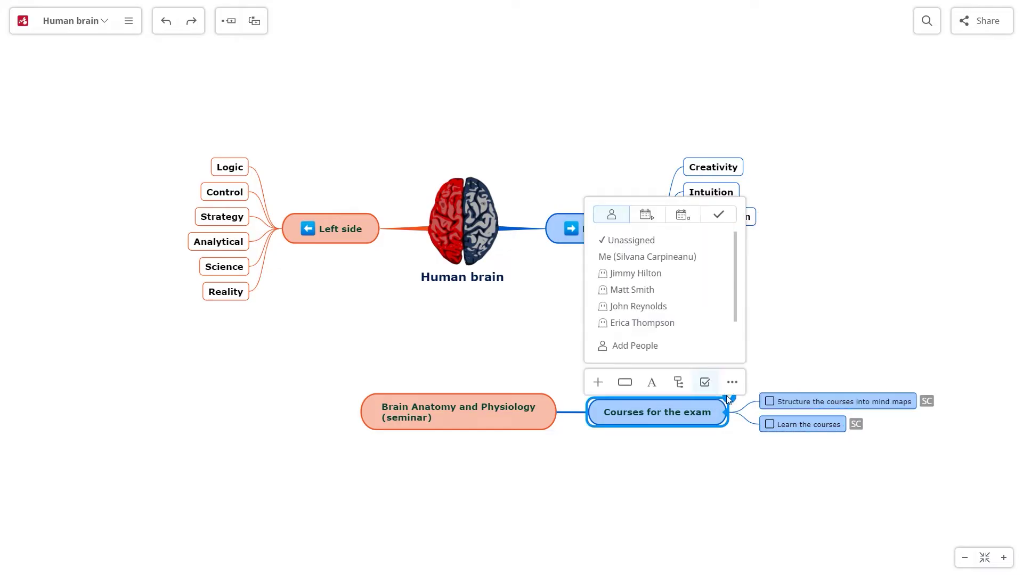
{"action": "left_click", "coordinate": [600, 382]}
{"action": "left_click", "coordinate": [682, 218]}
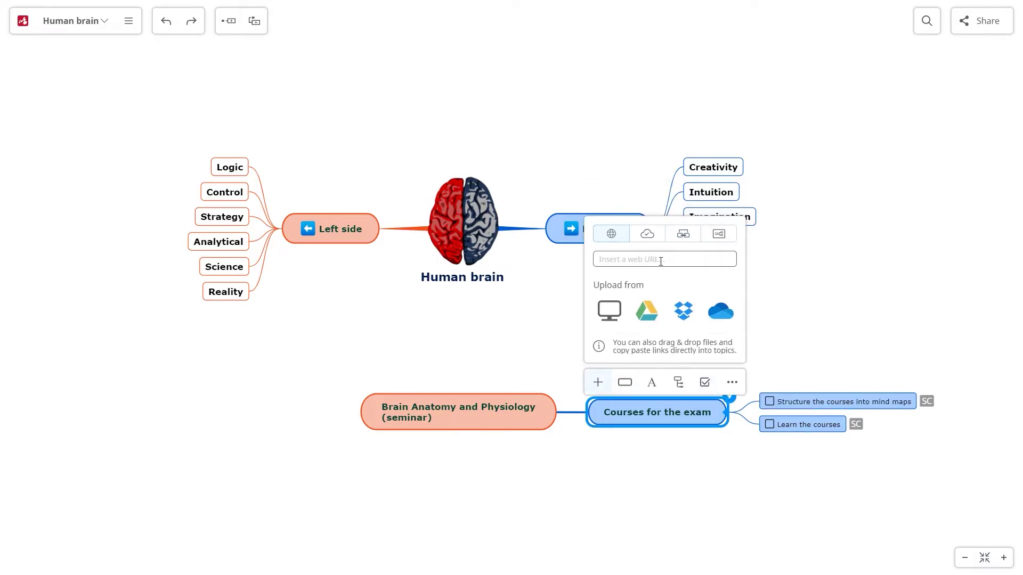
{"action": "key", "text": "Return"}
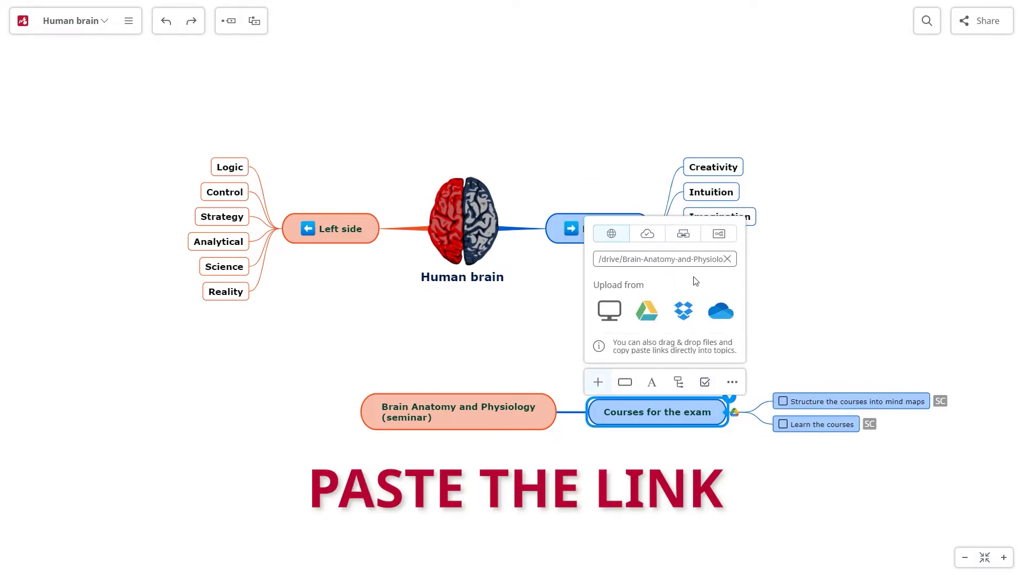
Add the subtopic 'Exam: 20 July 2021' under the seminar with a July 20 due date.
{"action": "left_click", "coordinate": [513, 420]}
{"action": "key", "text": "Tab"}
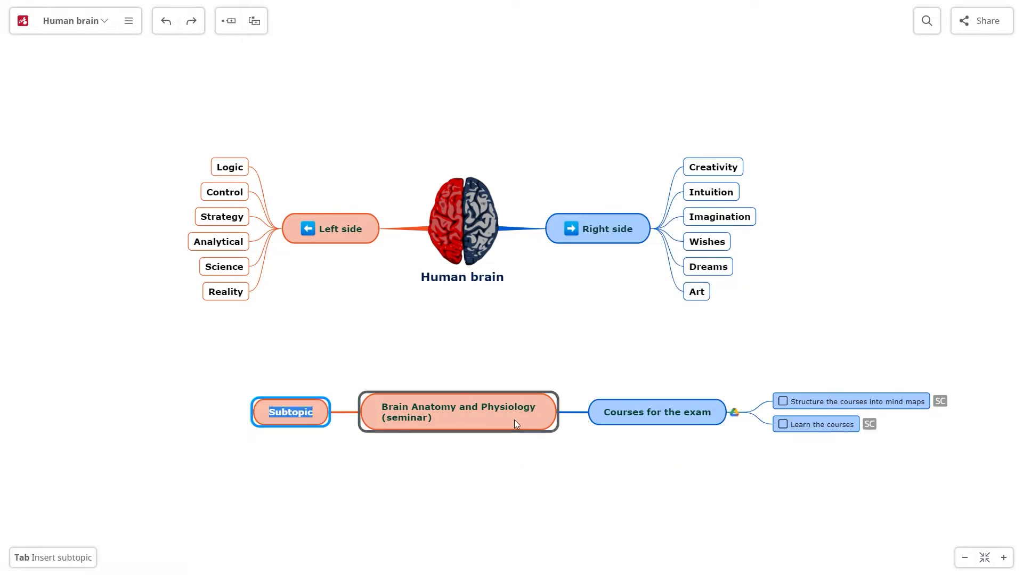
{"action": "type", "text": "Exam: 20 July 2021"}
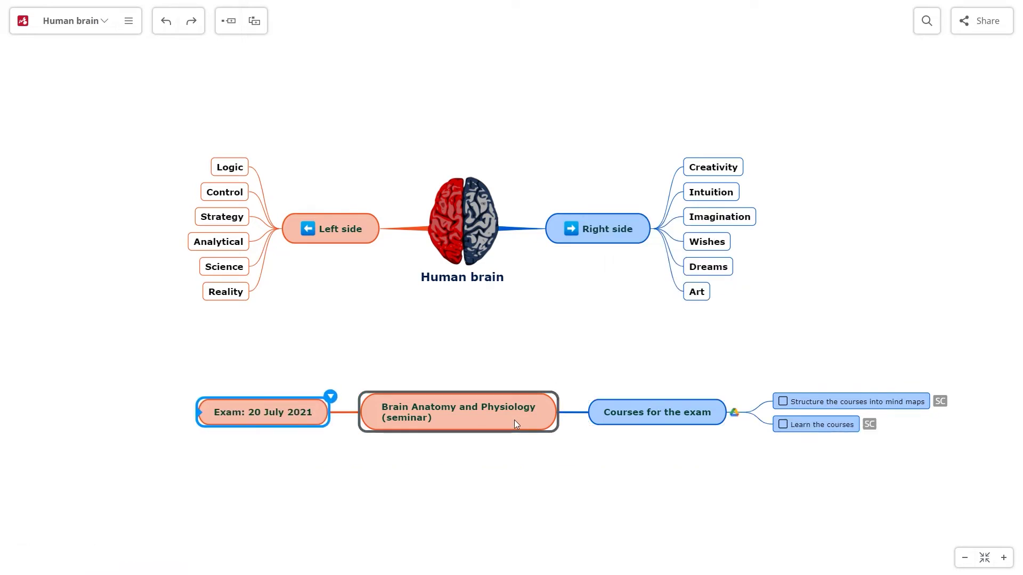
{"action": "key", "text": "Return"}
{"action": "left_click", "coordinate": [316, 384]}
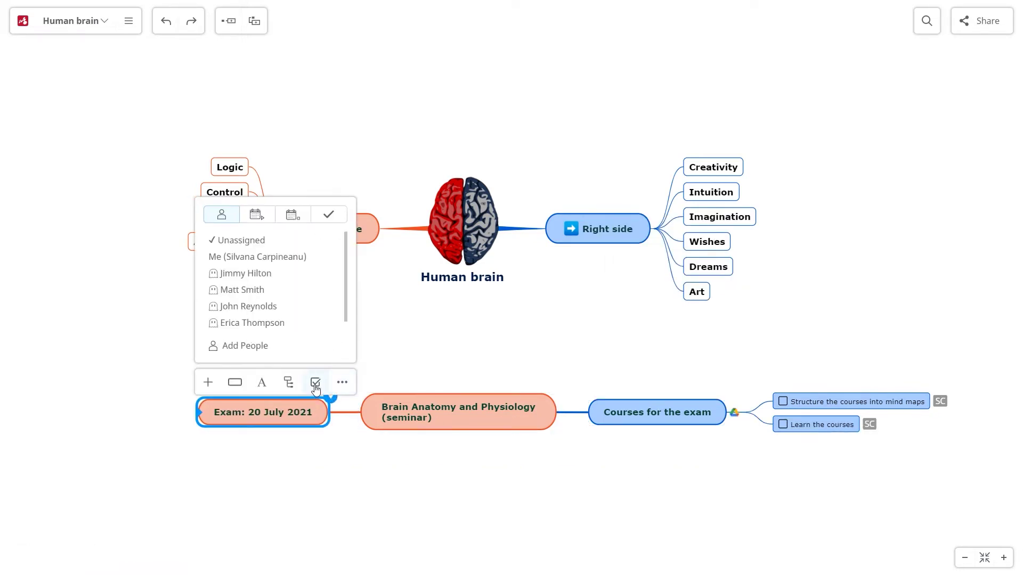
{"action": "left_click", "coordinate": [263, 223]}
{"action": "left_click", "coordinate": [294, 198]}
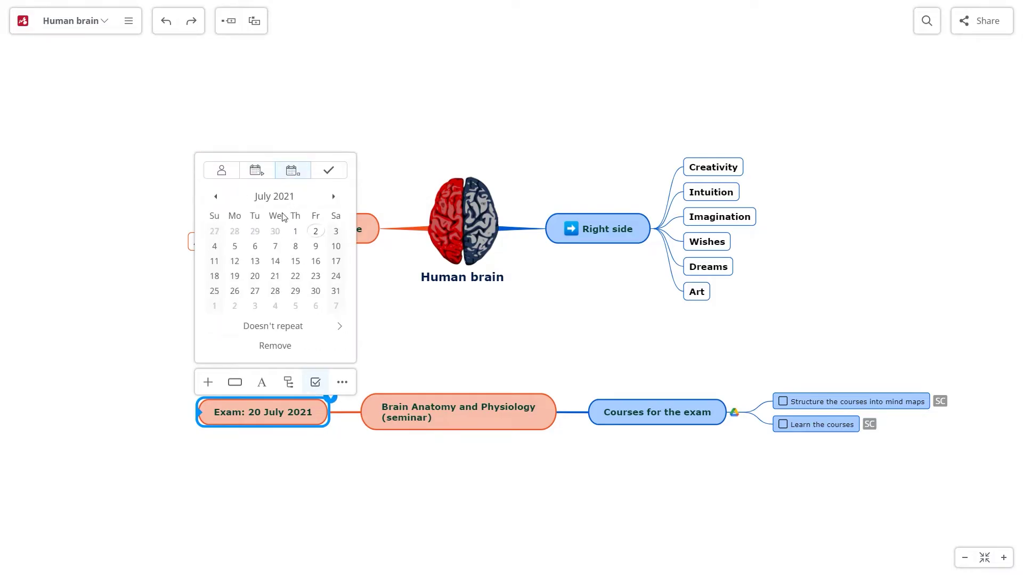
{"action": "left_click", "coordinate": [255, 276]}
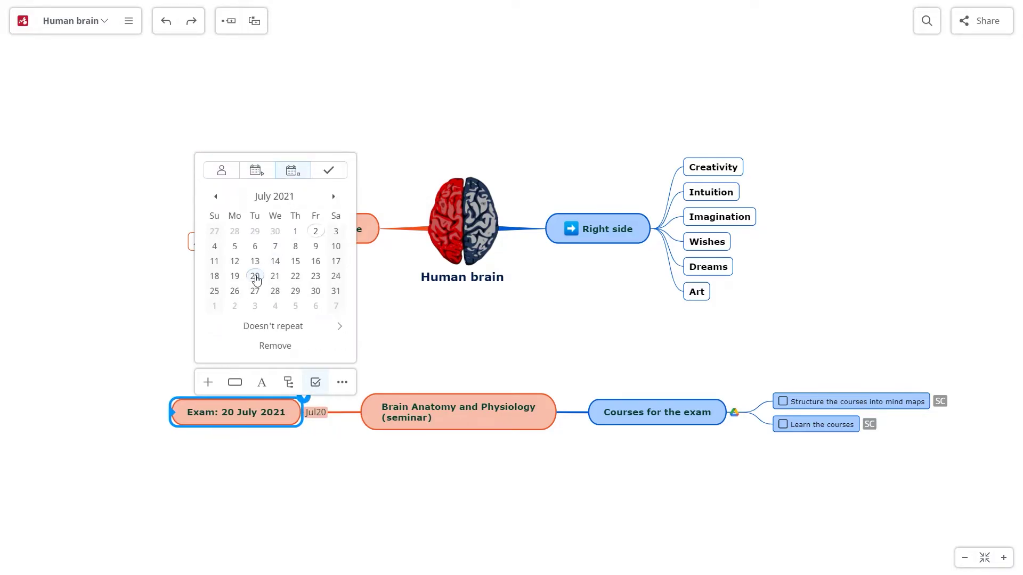
{"action": "left_click", "coordinate": [326, 327]}
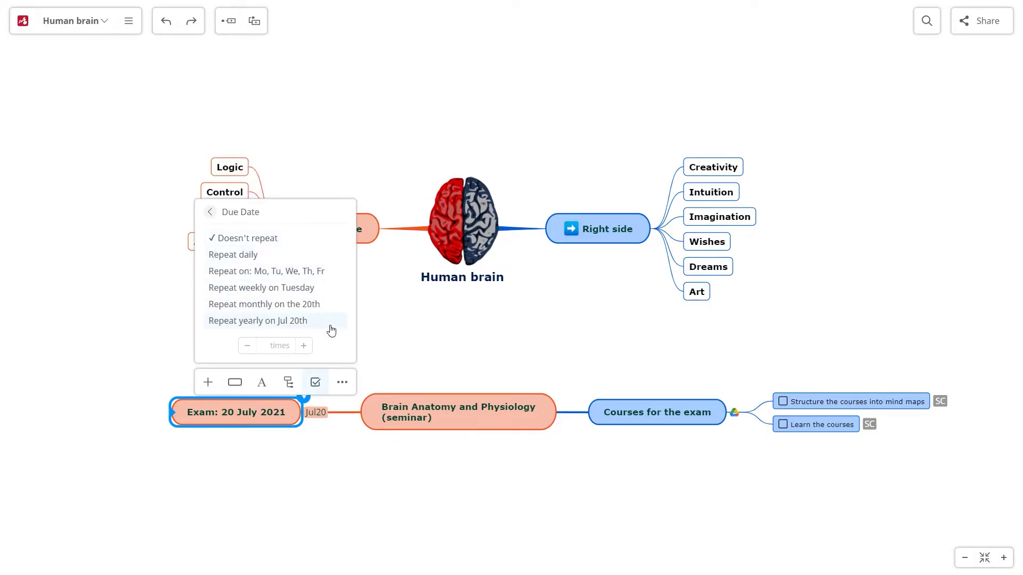
{"action": "left_click", "coordinate": [475, 363]}
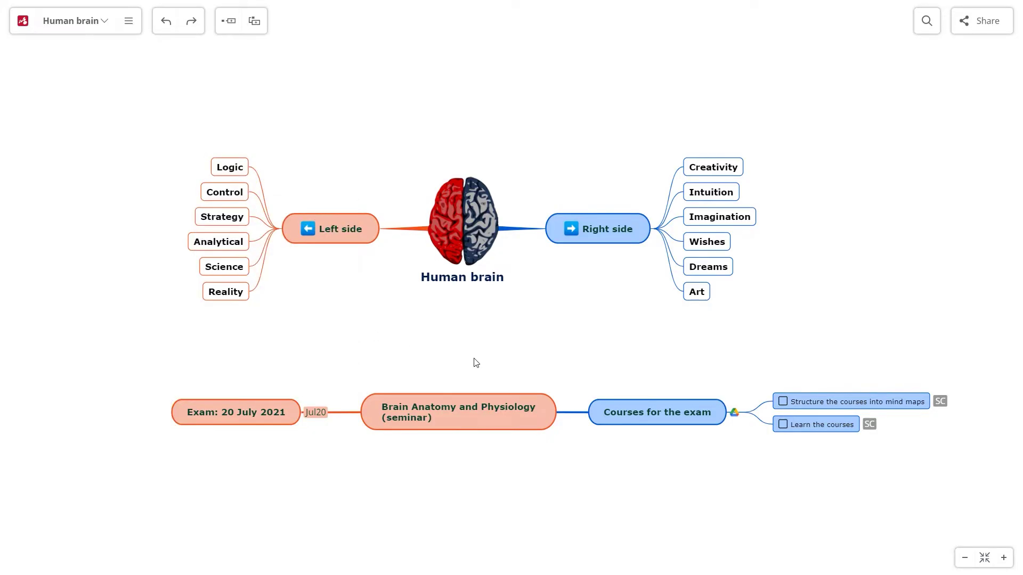
Lay the seminar branch out as a rightward tree instead of an org chart.
{"action": "left_click", "coordinate": [469, 410]}
{"action": "left_click", "coordinate": [494, 376]}
{"action": "left_click", "coordinate": [497, 201]}
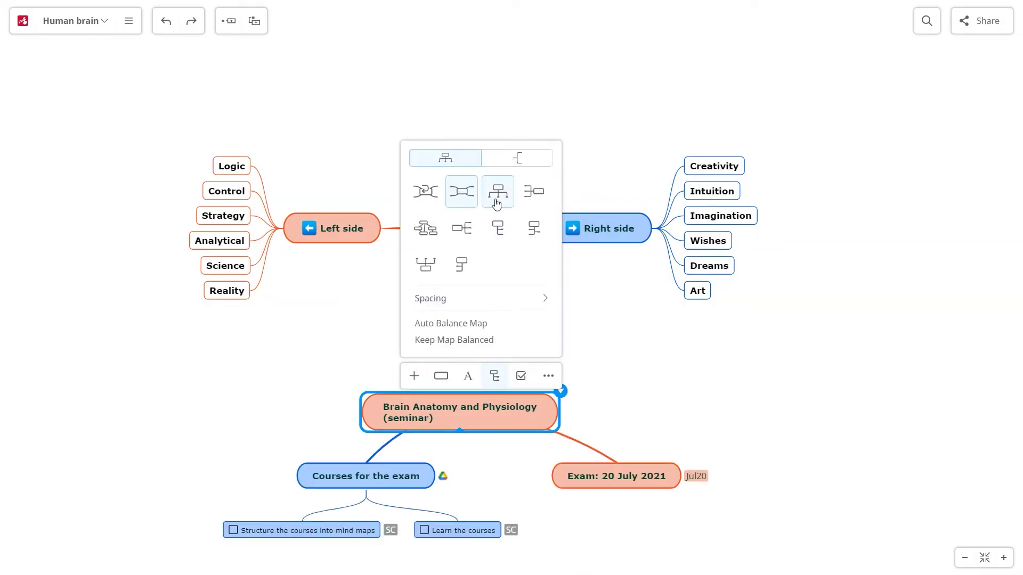
{"action": "left_click", "coordinate": [463, 230]}
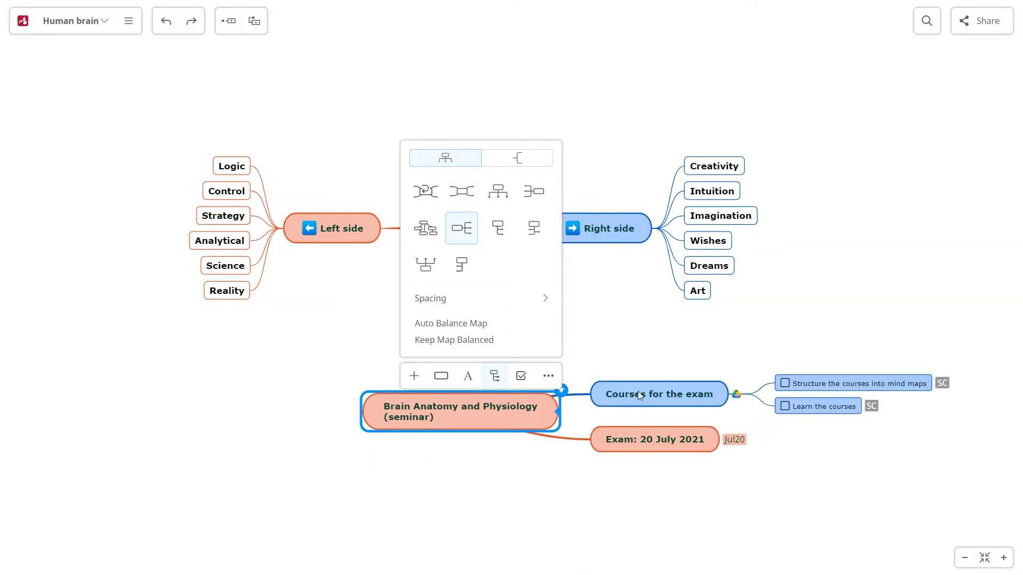
{"action": "left_click", "coordinate": [724, 428]}
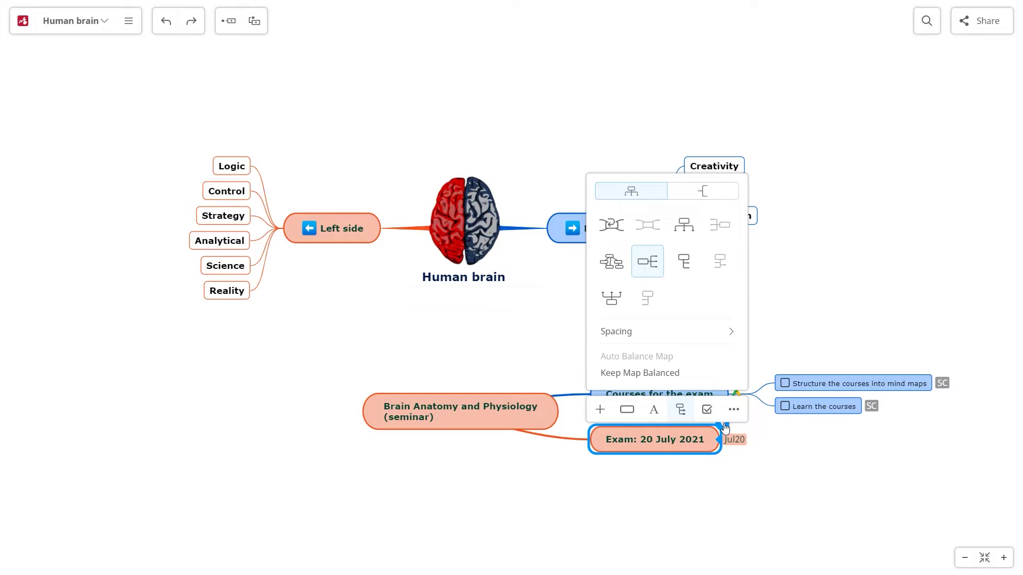
Add a note to the Exam topic: 'Exam structure: 18 questions, 0.5 points each, Time: 60 minutes'.
{"action": "left_click", "coordinate": [600, 409]}
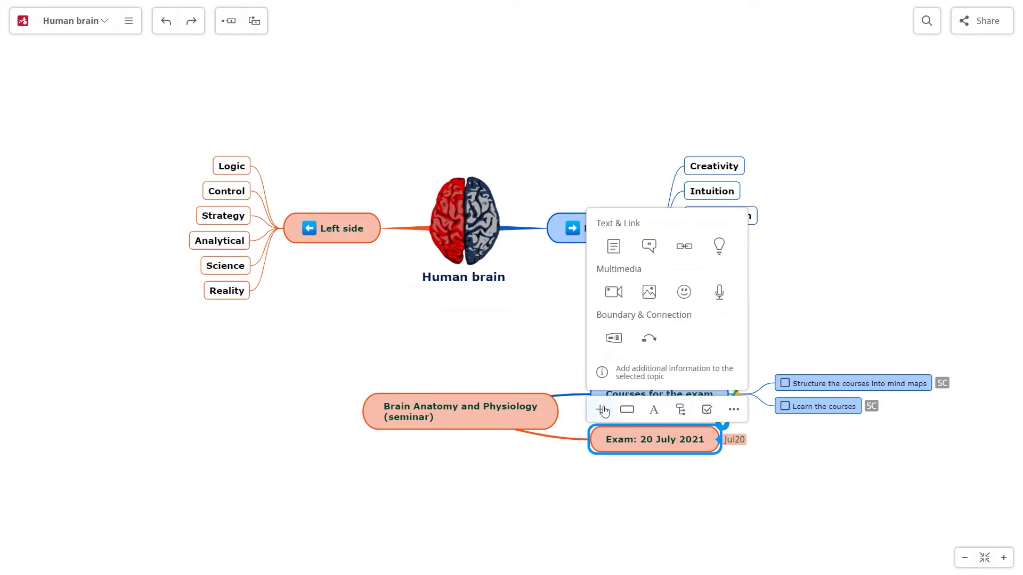
{"action": "left_click", "coordinate": [611, 246]}
{"action": "type", "text": "Exam structure: - 18 questions 0.5 points each question   Time: 60 minutes"}
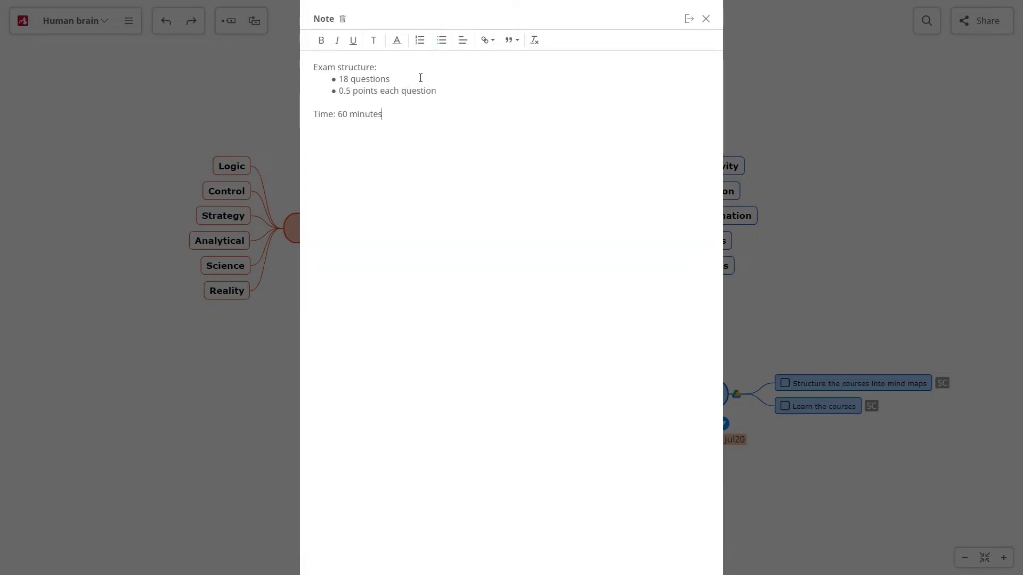
Bold the 'Exam structure' heading and make '60 minutes' red and italic, then close the note.
{"action": "triple_click", "coordinate": [357, 67]}
{"action": "left_click", "coordinate": [322, 40]}
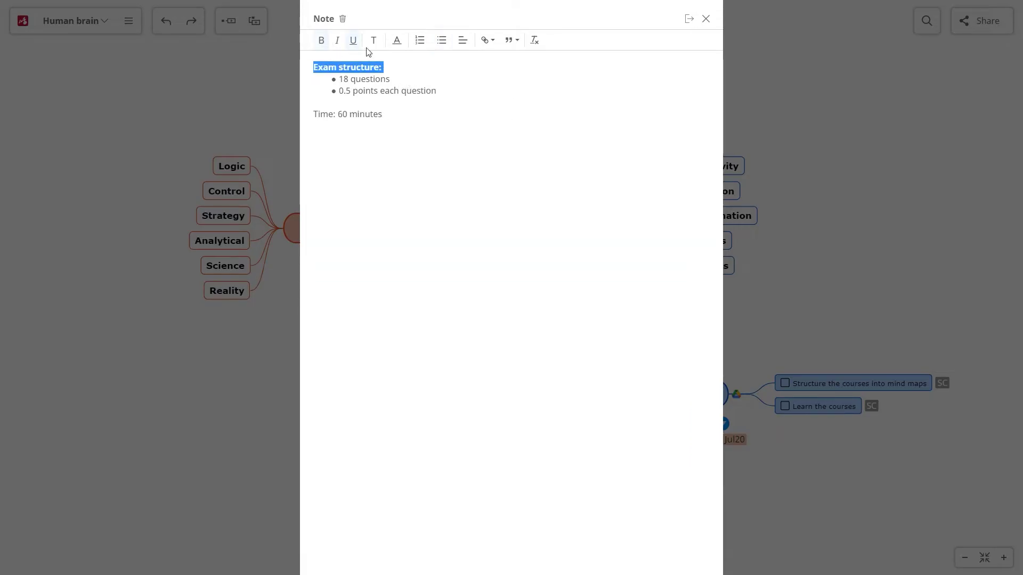
{"action": "left_click_drag", "start_coordinate": [394, 114], "coordinate": [338, 114]}
{"action": "left_click", "coordinate": [397, 41]}
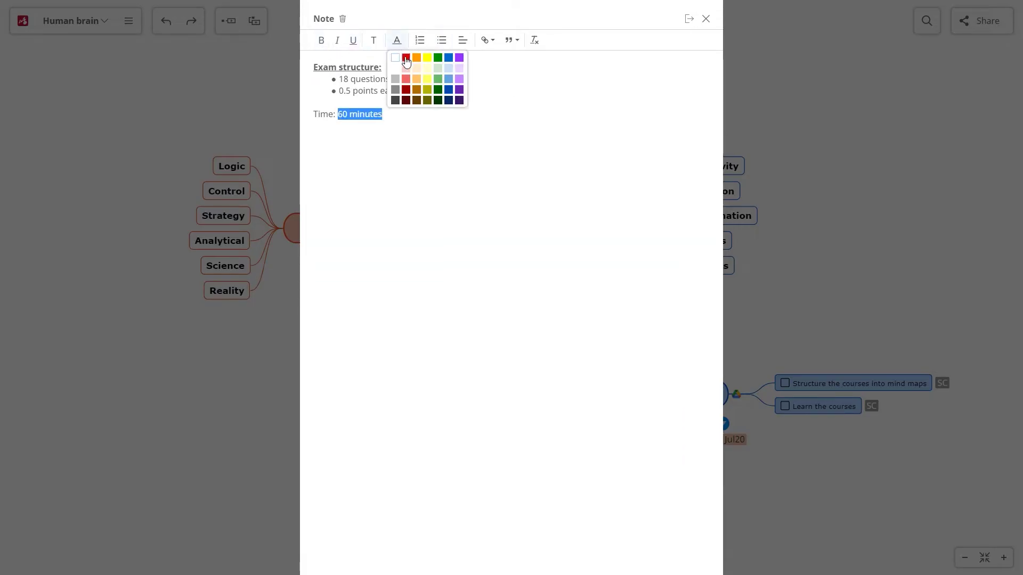
{"action": "left_click", "coordinate": [407, 69]}
{"action": "left_click", "coordinate": [337, 41]}
{"action": "left_click", "coordinate": [475, 230]}
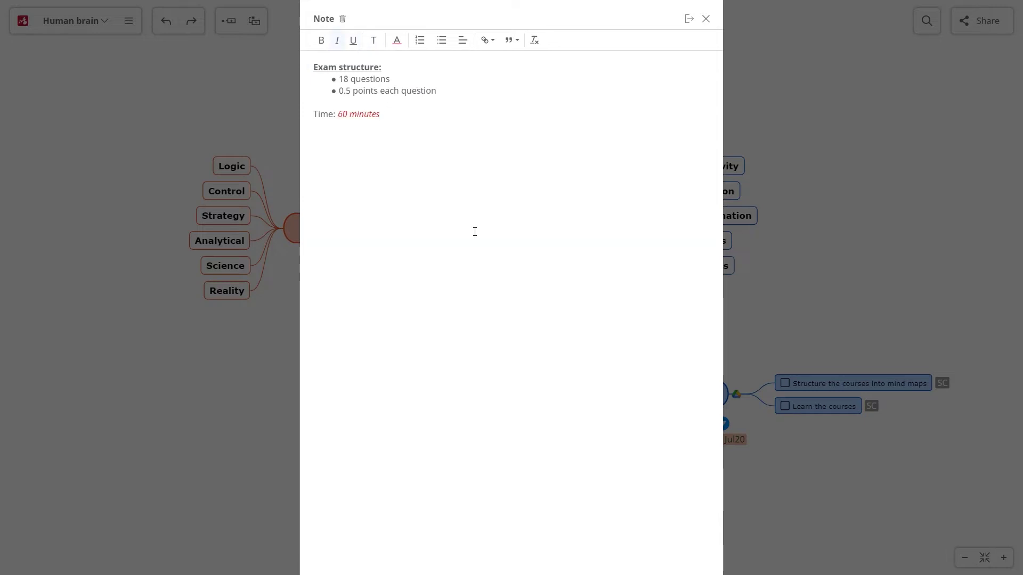
{"action": "left_click", "coordinate": [688, 19]}
{"action": "left_click", "coordinate": [1012, 12]}
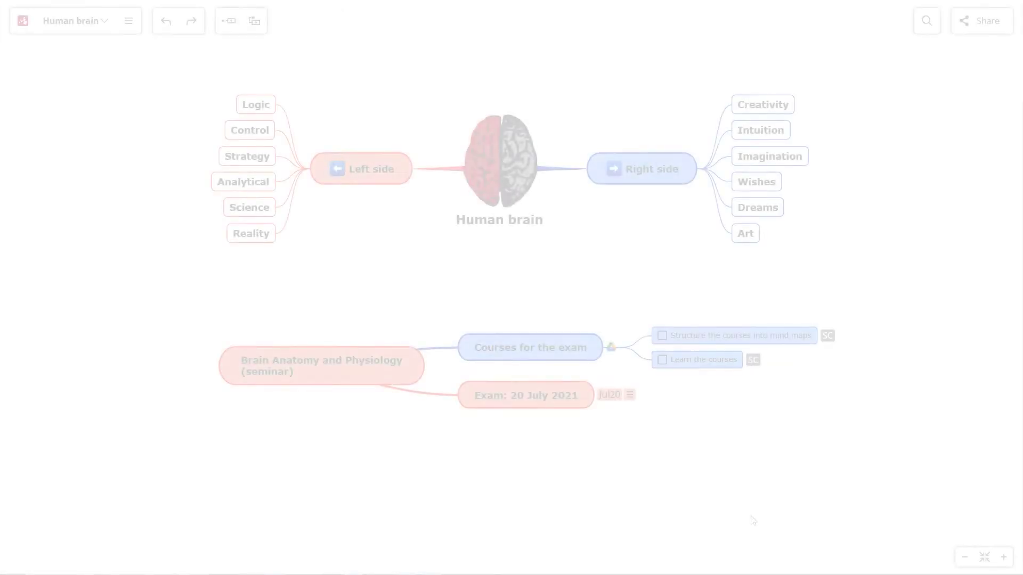
Add topic 'Subject 1: Differences between left and right side' and embed a YouTube video on it.
{"action": "key", "text": "Return"}
{"action": "type", "text": "Subject 1"}
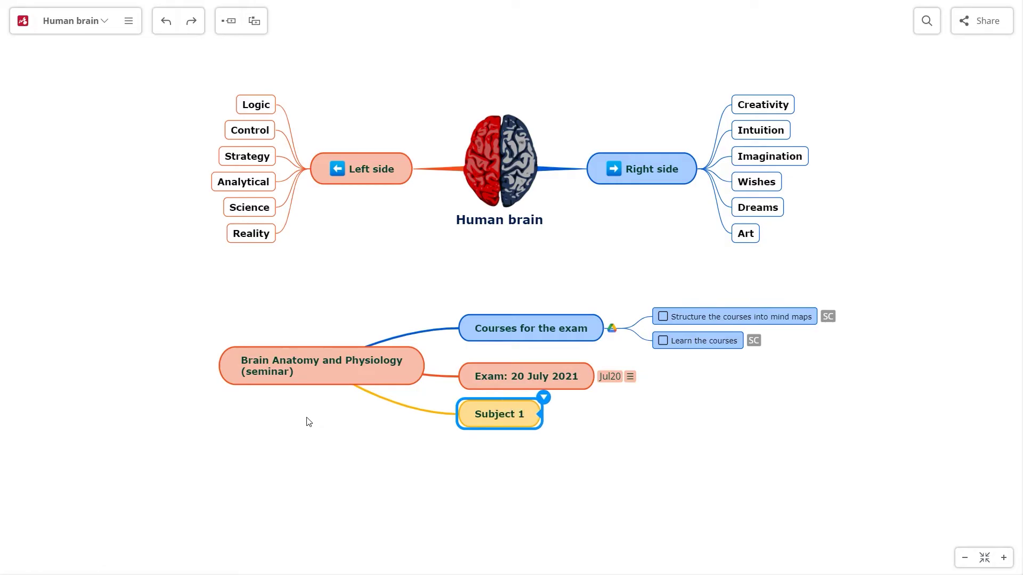
{"action": "type", "text": ": Differences between left and right sides of the brain"}
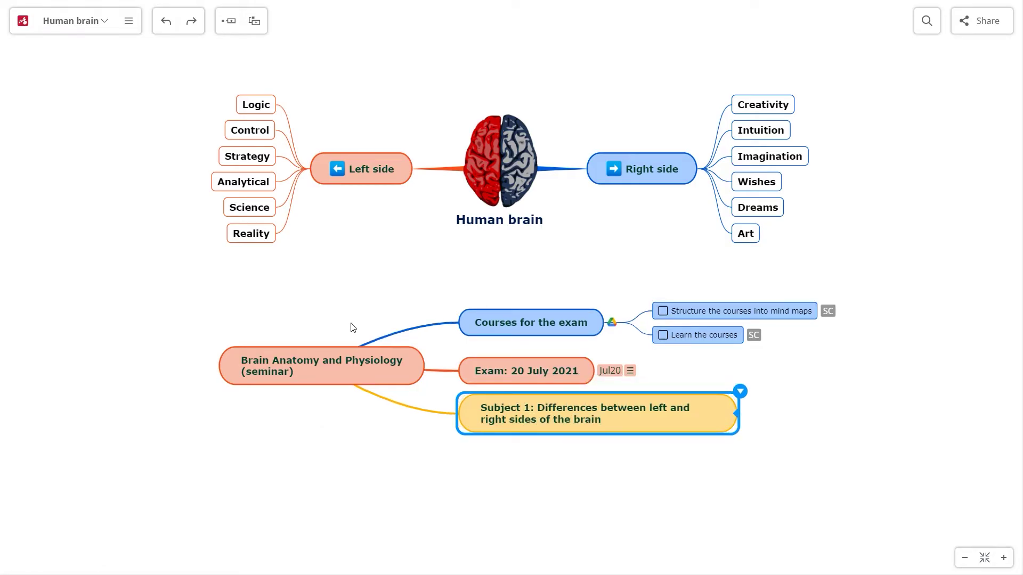
{"action": "right_click", "coordinate": [734, 394]}
{"action": "left_click", "coordinate": [593, 377]}
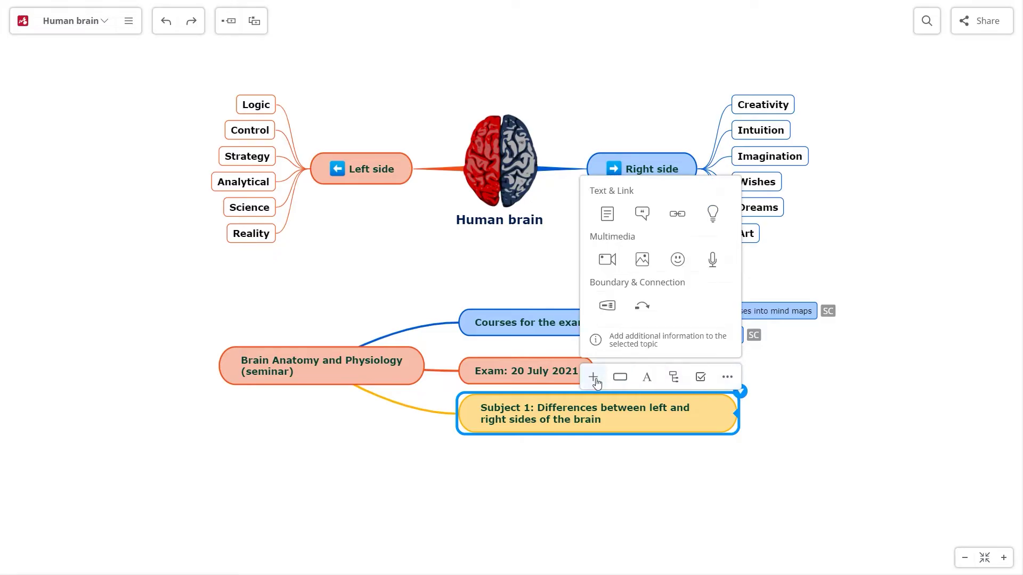
{"action": "left_click", "coordinate": [606, 260]}
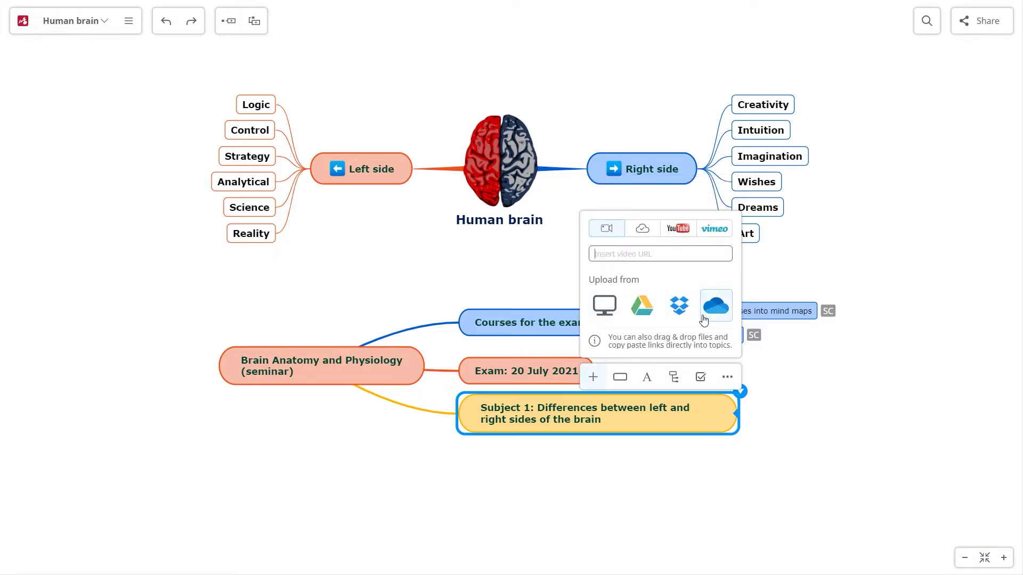
{"action": "left_click", "coordinate": [680, 235]}
{"action": "type", "text": "Differences b"}
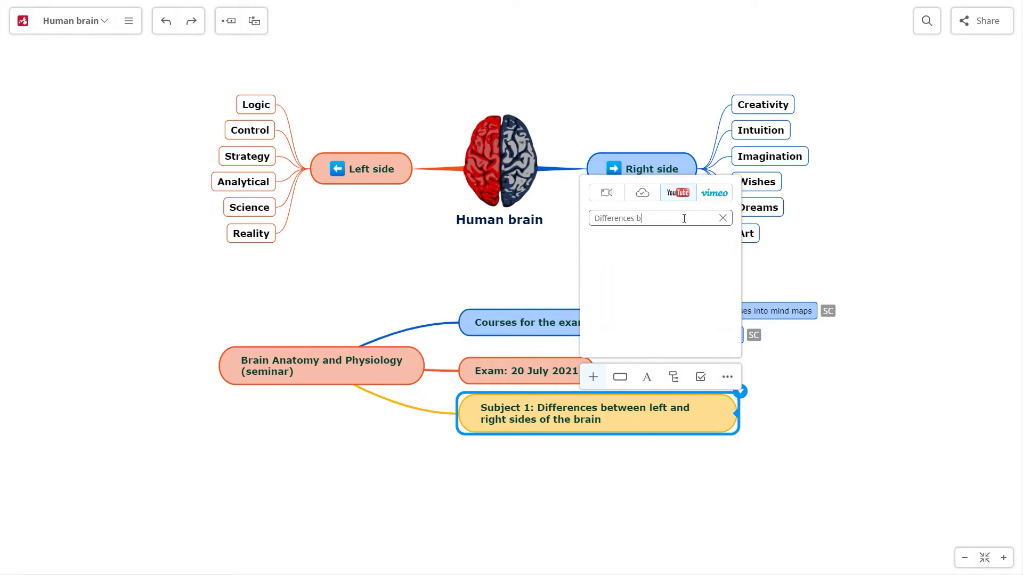
{"action": "type", "text": "etween left and right sie of the brain"}
{"action": "key", "text": "Return"}
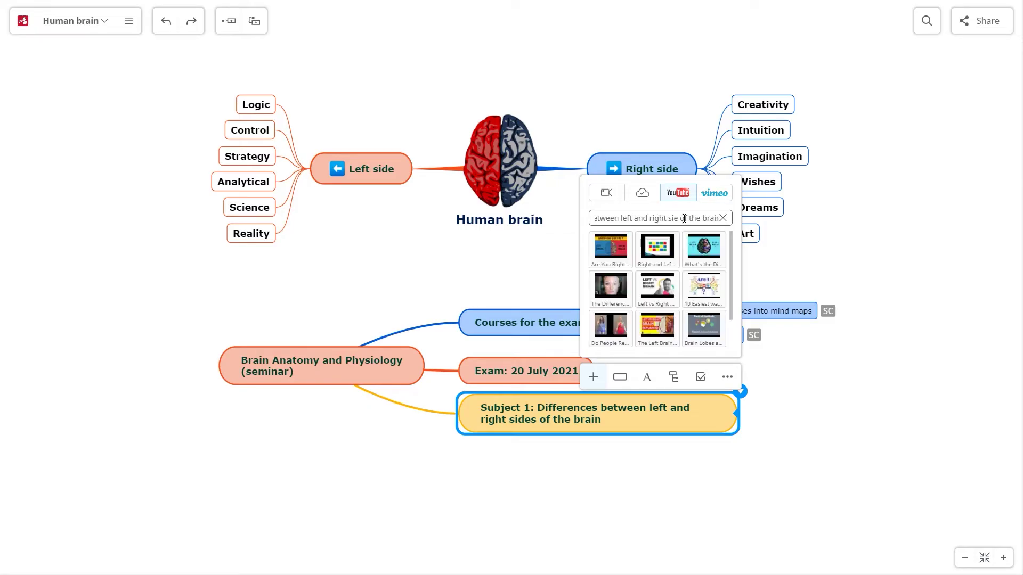
{"action": "left_click", "coordinate": [706, 242]}
Browse Vimeo results for 'brain', then close the video search without inserting.
{"action": "left_click", "coordinate": [718, 196]}
{"action": "type", "text": "brain"}
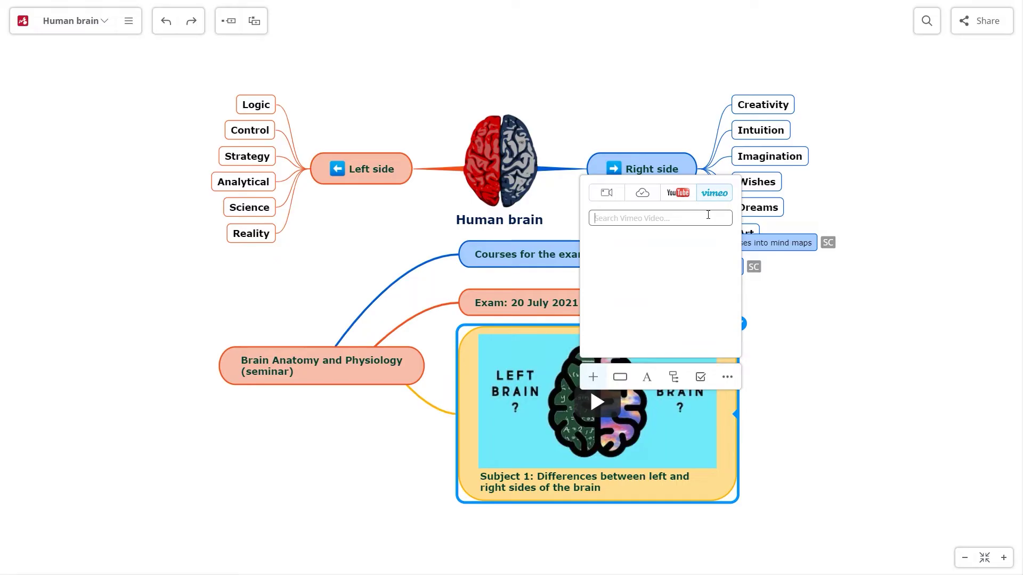
{"action": "scroll", "coordinate": [736, 269], "scroll_direction": "down", "scroll_amount": 2}
{"action": "scroll", "coordinate": [737, 269], "scroll_direction": "down", "scroll_amount": 2}
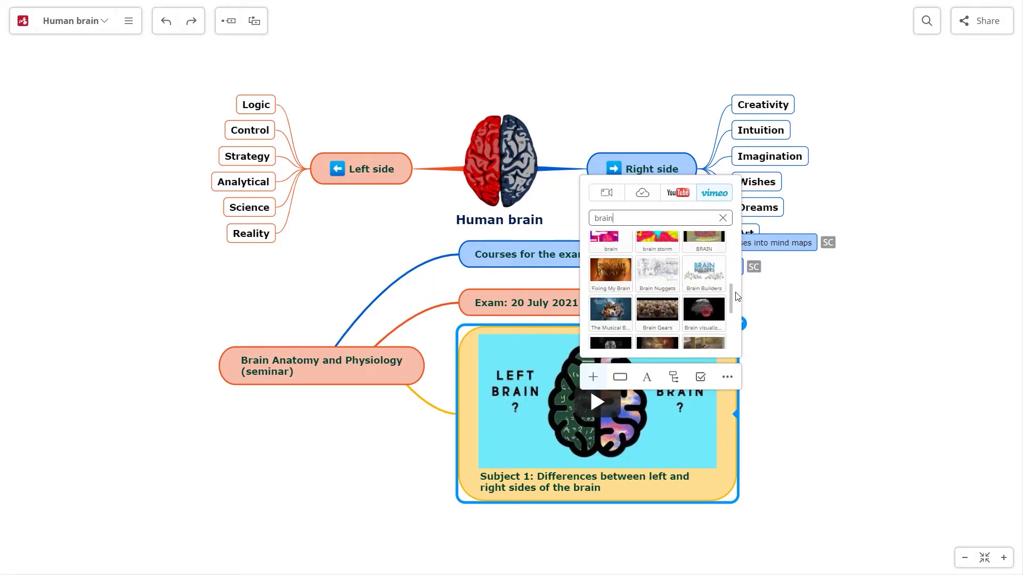
{"action": "left_click", "coordinate": [817, 347]}
{"action": "left_click", "coordinate": [756, 258]}
Record a short voice clip and save it as audio on the Structure the courses into mind maps task.
{"action": "left_click", "coordinate": [806, 248]}
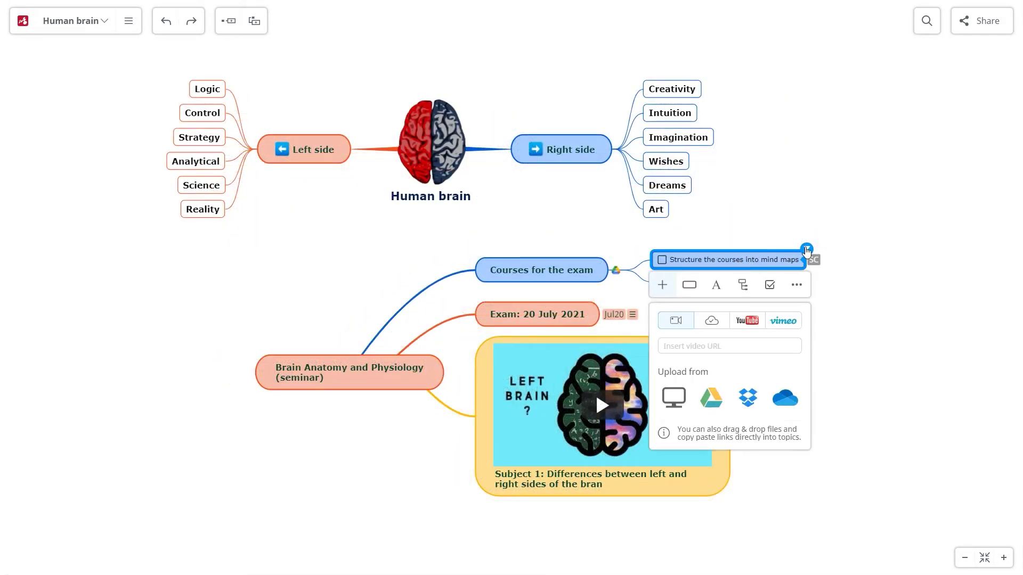
{"action": "left_click", "coordinate": [661, 284]}
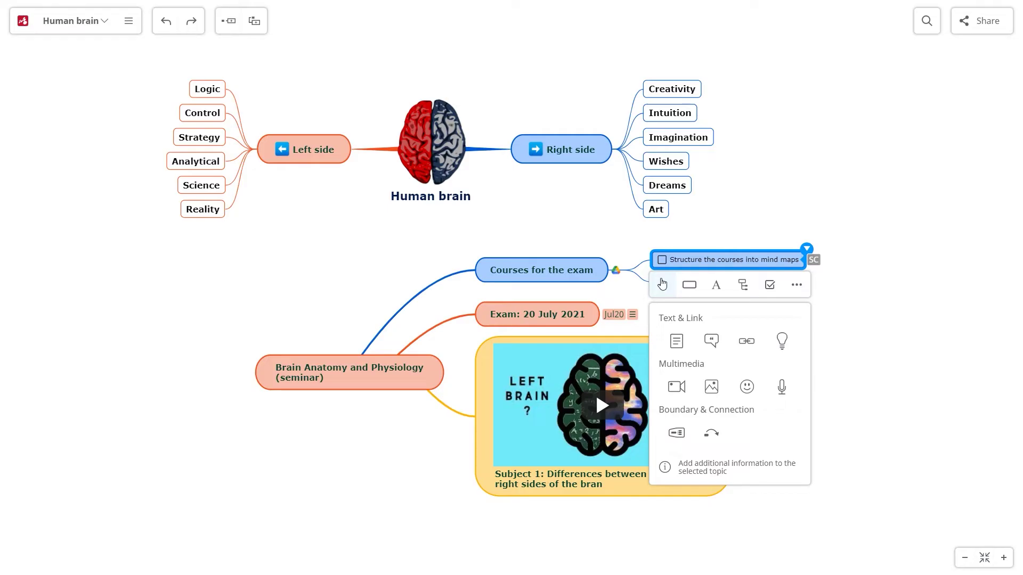
{"action": "left_click", "coordinate": [782, 387]}
{"action": "left_click", "coordinate": [794, 410]}
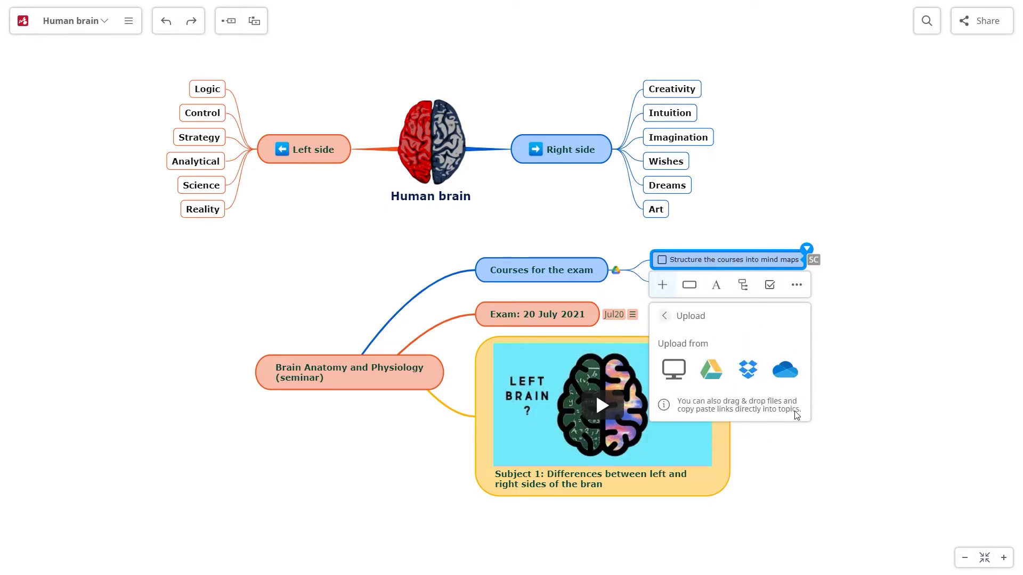
{"action": "left_click", "coordinate": [665, 317]}
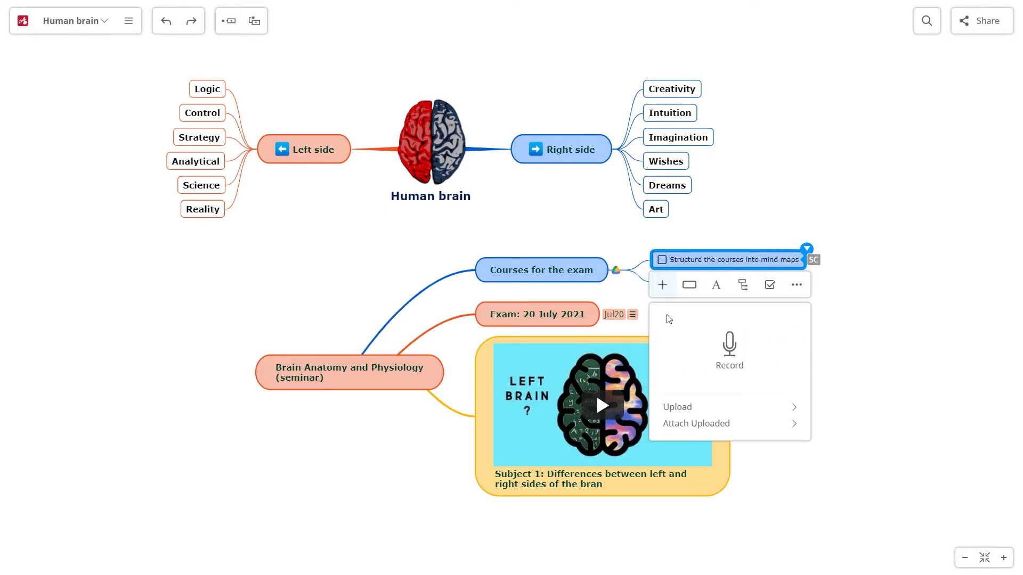
{"action": "left_click", "coordinate": [731, 346]}
{"action": "left_click", "coordinate": [418, 296]}
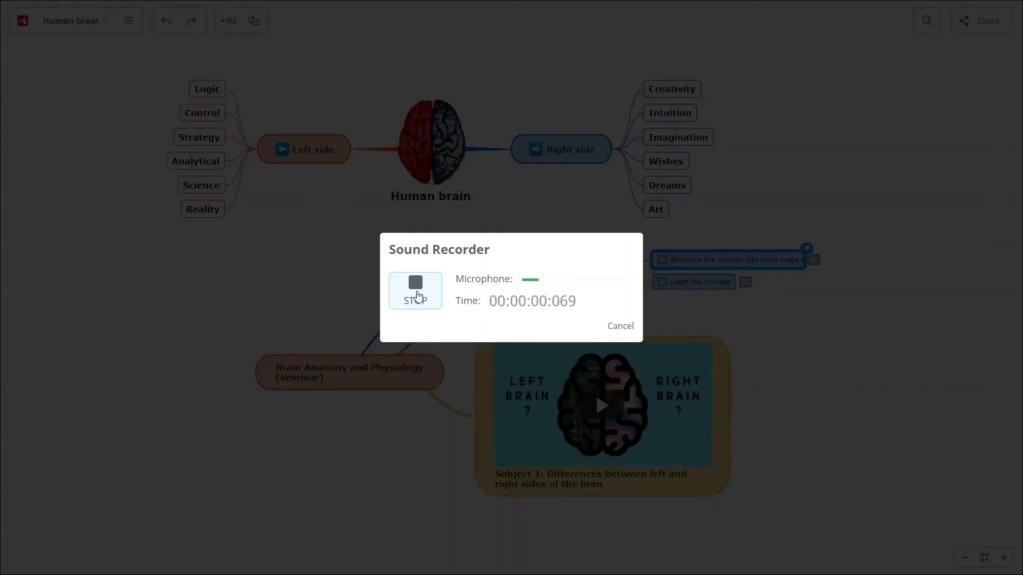
{"action": "left_click", "coordinate": [424, 296]}
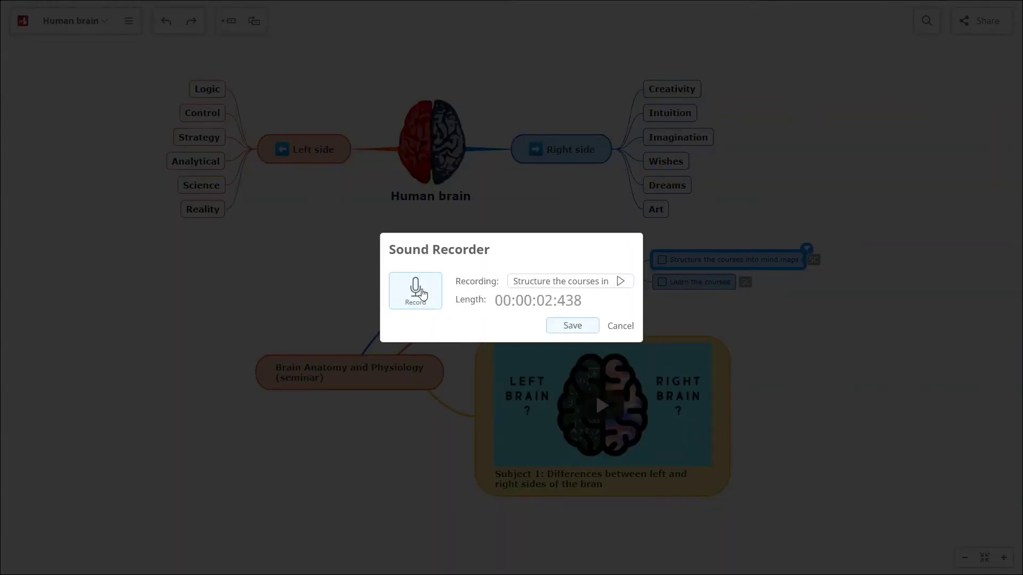
{"action": "left_click", "coordinate": [566, 326]}
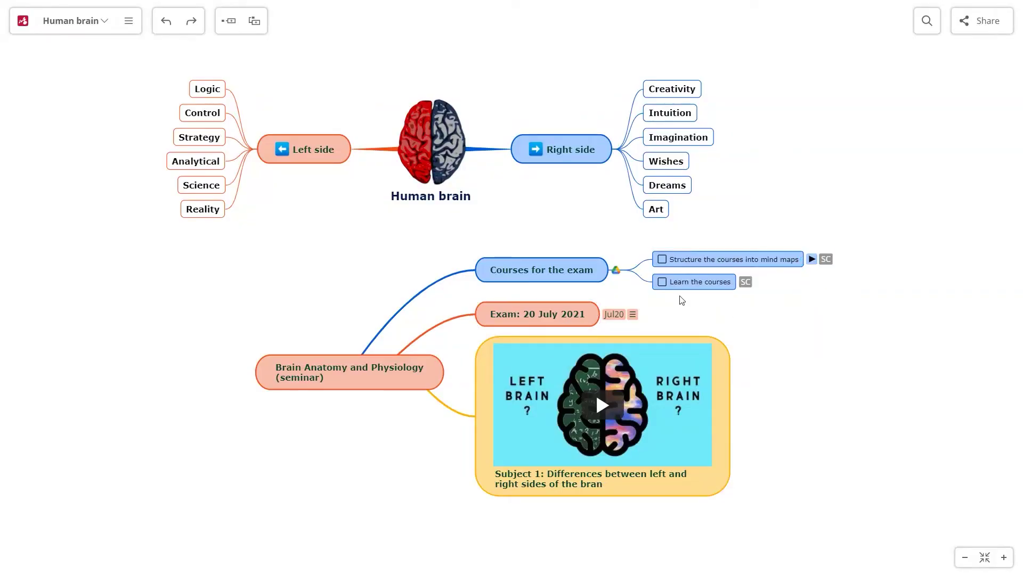
Apply a new theme from the main menu, confirming it overrides the current map theme.
{"action": "left_click", "coordinate": [128, 20]}
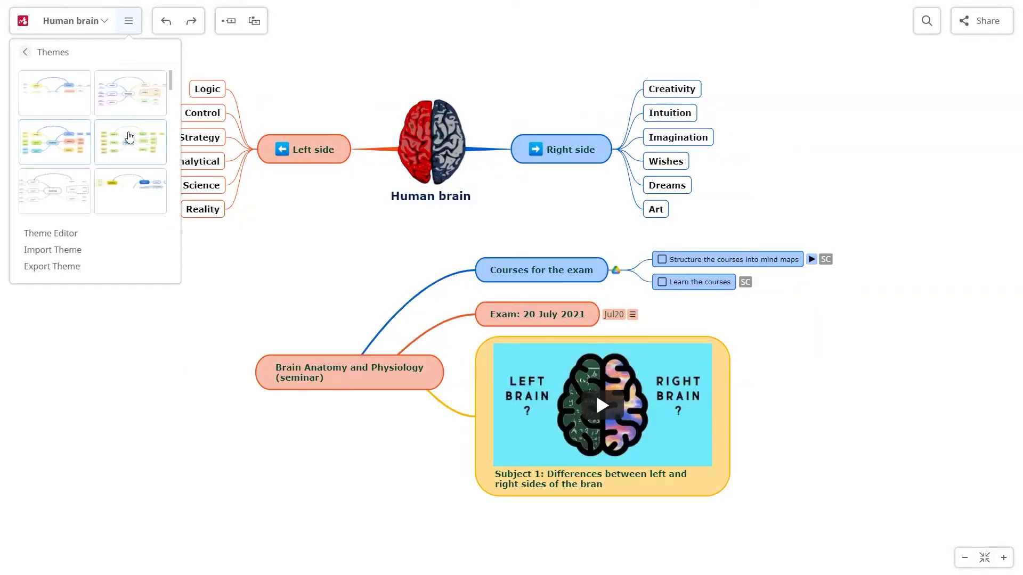
{"action": "left_click_drag", "start_coordinate": [170, 81], "coordinate": [167, 123]}
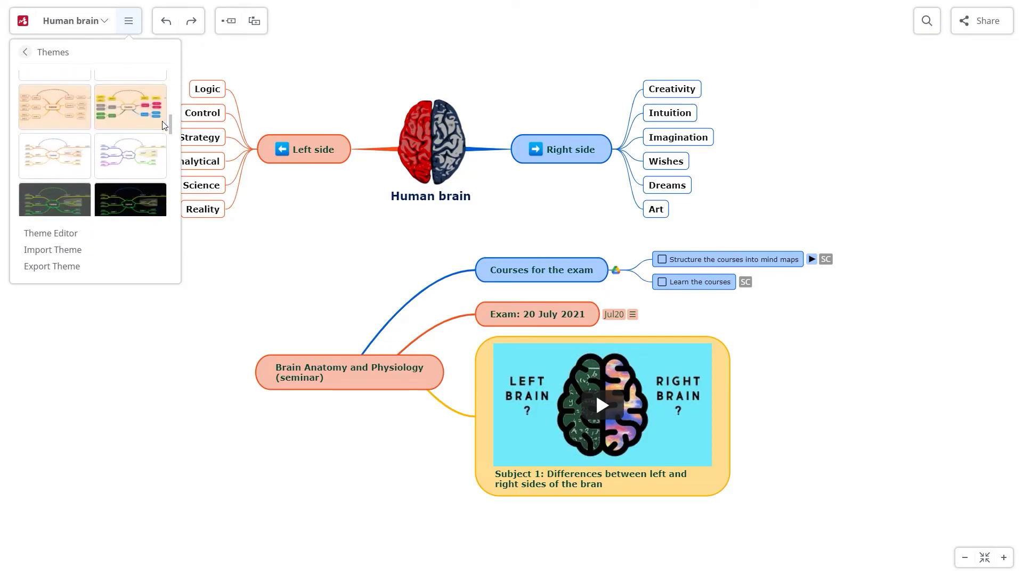
{"action": "left_click", "coordinate": [140, 106]}
{"action": "left_click", "coordinate": [547, 315]}
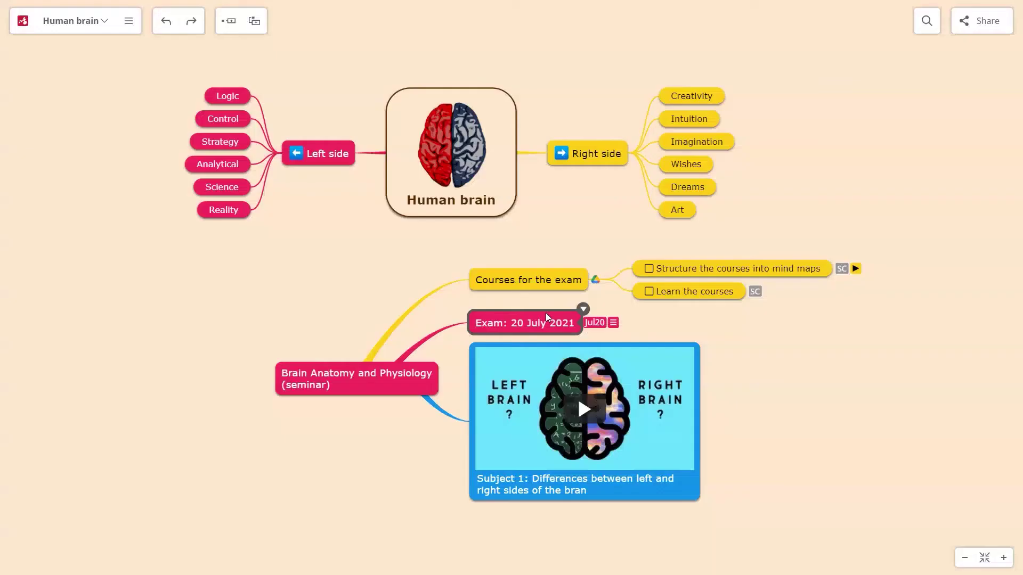
Preview dark, white multicolour, blue serif and green-teal themes, then apply the peach, pink and yellow theme.
{"action": "left_click", "coordinate": [128, 21]}
{"action": "left_click", "coordinate": [108, 134]}
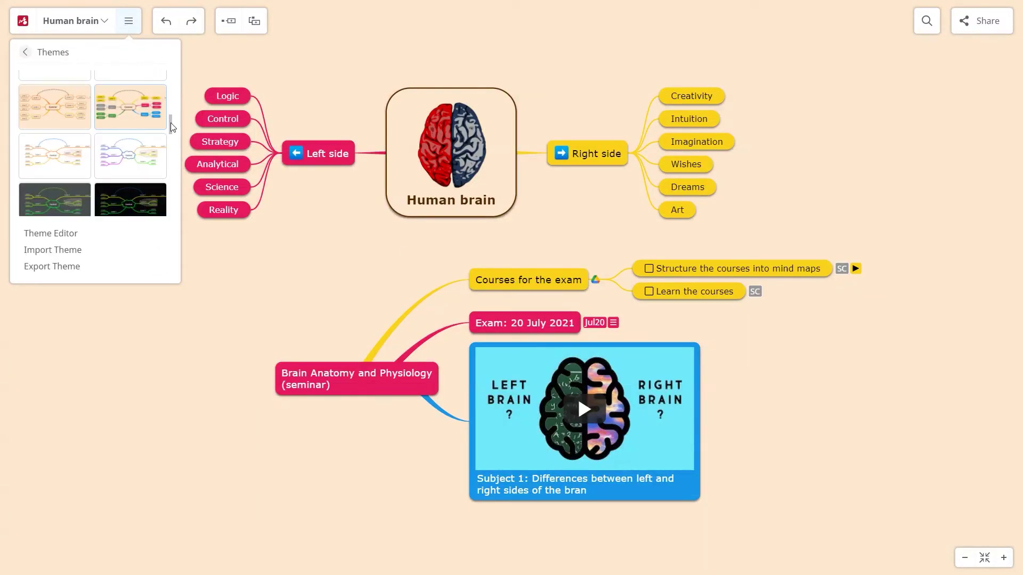
{"action": "left_click_drag", "start_coordinate": [170, 123], "coordinate": [171, 158]}
{"action": "left_click", "coordinate": [150, 184]}
{"action": "left_click", "coordinate": [49, 160]}
{"action": "left_click", "coordinate": [72, 137]}
{"action": "left_click", "coordinate": [61, 175]}
{"action": "scroll", "coordinate": [167, 156], "scroll_direction": "up", "scroll_amount": 5}
{"action": "left_click", "coordinate": [121, 164]}
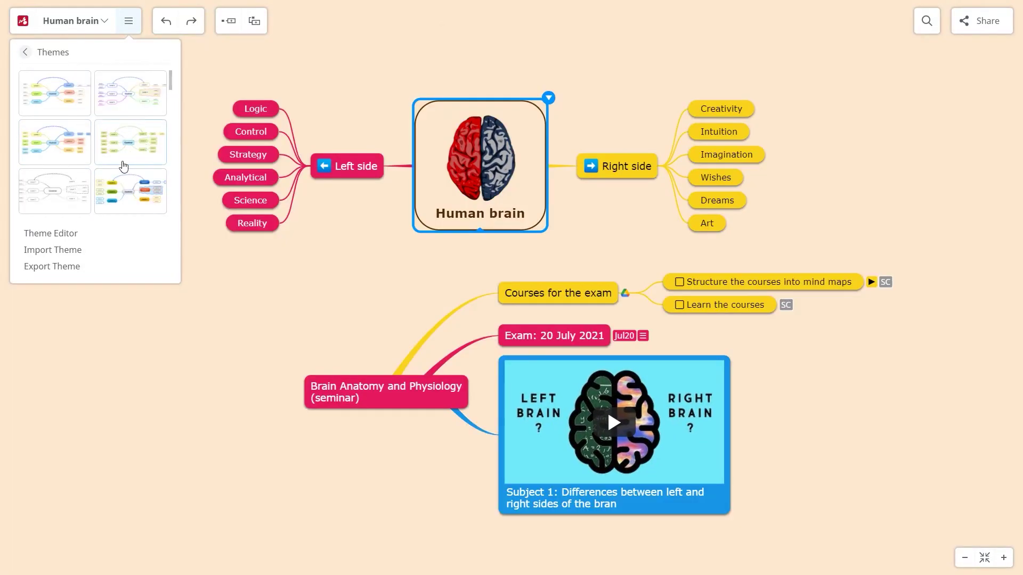
{"action": "left_click", "coordinate": [74, 235]}
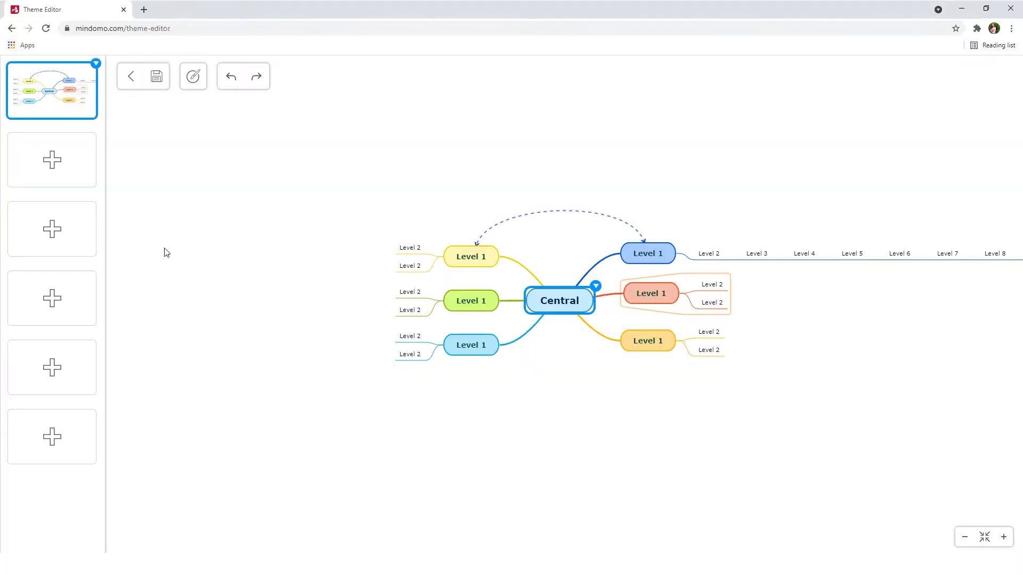
Start a new General theme with decorative fonts on the Central and Level 1 topics.
{"action": "left_click", "coordinate": [84, 166]}
{"action": "left_click", "coordinate": [133, 152]}
{"action": "left_click", "coordinate": [587, 333]}
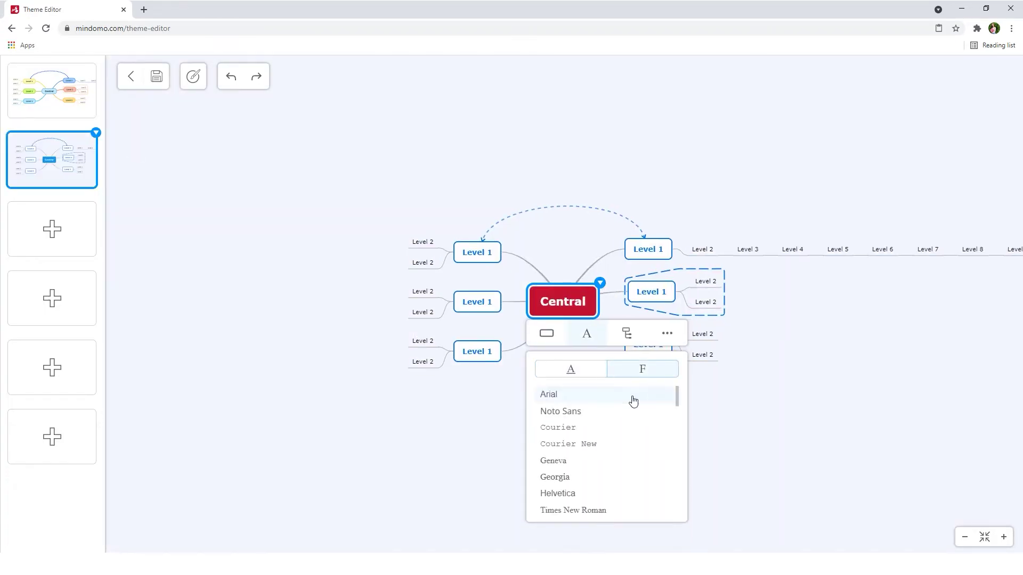
{"action": "scroll", "coordinate": [633, 401], "scroll_direction": "down", "scroll_amount": 5}
{"action": "left_click", "coordinate": [560, 389]}
{"action": "left_click", "coordinate": [648, 249]}
{"action": "left_click", "coordinate": [662, 276]}
Colour the Level 1 topics and branches, Level 2 topics and boundary red, then save the theme.
{"action": "scroll", "coordinate": [685, 381], "scroll_direction": "down", "scroll_amount": 5}
{"action": "left_click", "coordinate": [685, 381]}
{"action": "left_click", "coordinate": [622, 276]}
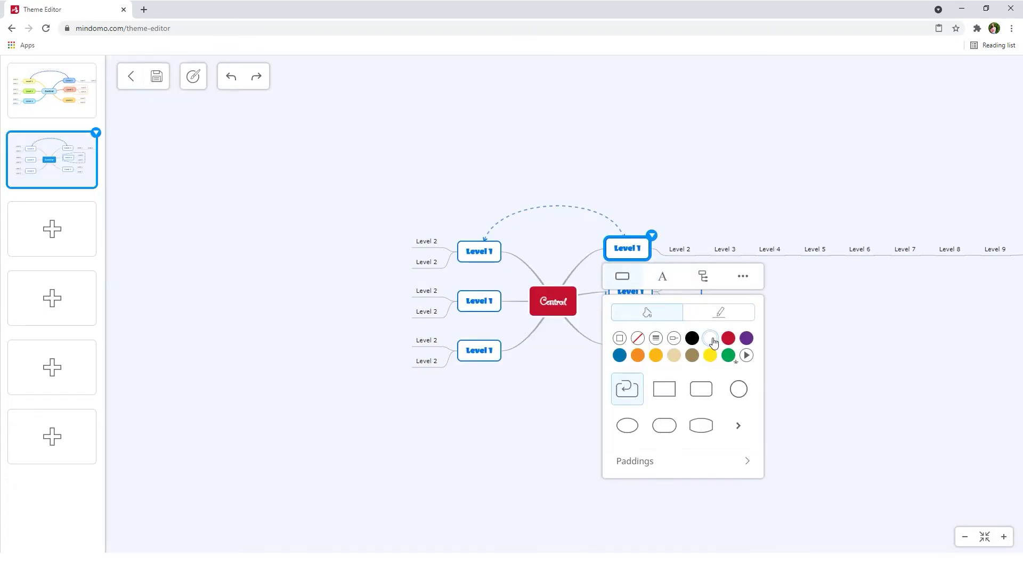
{"action": "left_click", "coordinate": [728, 338]}
{"action": "left_click", "coordinate": [552, 301]}
{"action": "left_click", "coordinate": [624, 333]}
{"action": "left_click", "coordinate": [659, 243]}
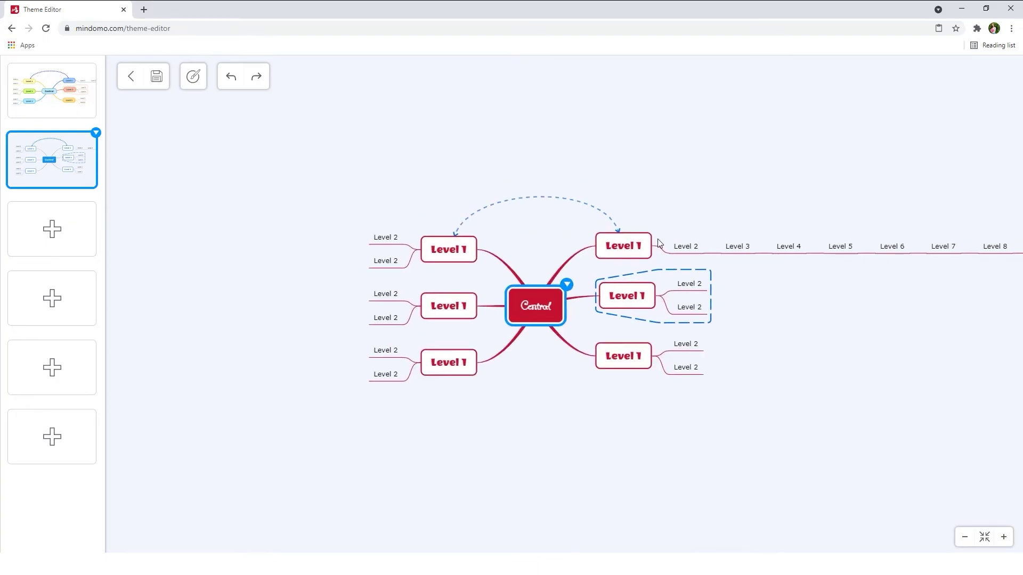
{"action": "left_click", "coordinate": [686, 246]}
{"action": "left_click", "coordinate": [711, 299]}
{"action": "left_click", "coordinate": [522, 322]}
{"action": "left_click", "coordinate": [698, 422]}
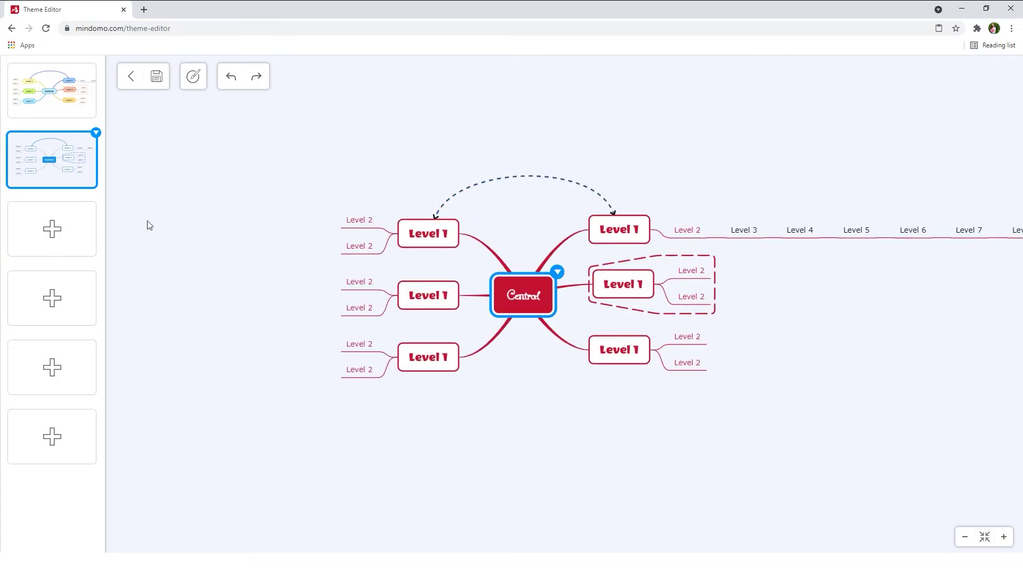
{"action": "left_click", "coordinate": [153, 78]}
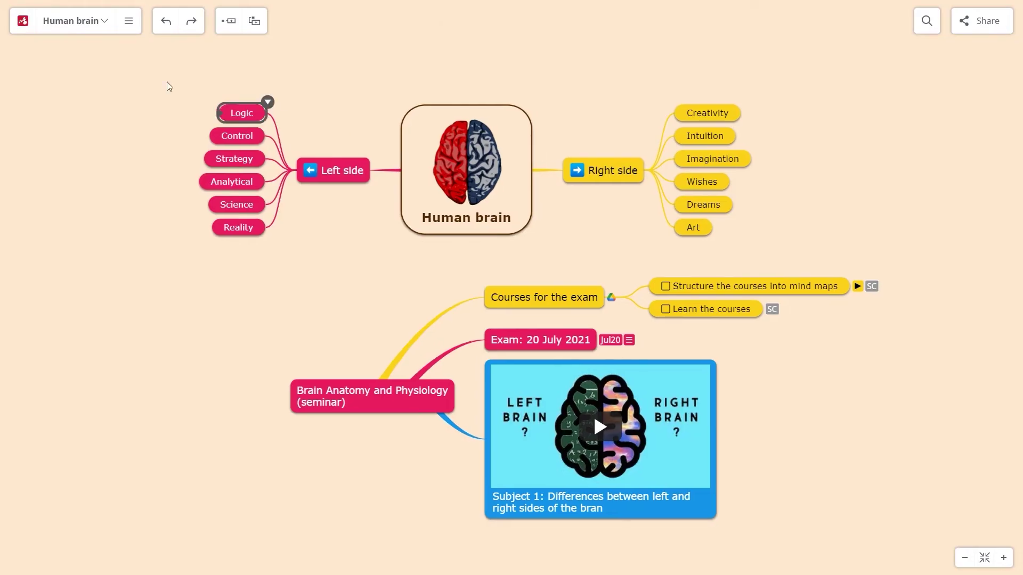
Apply the new red theme to the Human brain map, then undo twice back to the blue-orange look.
{"action": "left_click", "coordinate": [128, 20]}
{"action": "left_click", "coordinate": [64, 124]}
{"action": "left_click", "coordinate": [130, 94]}
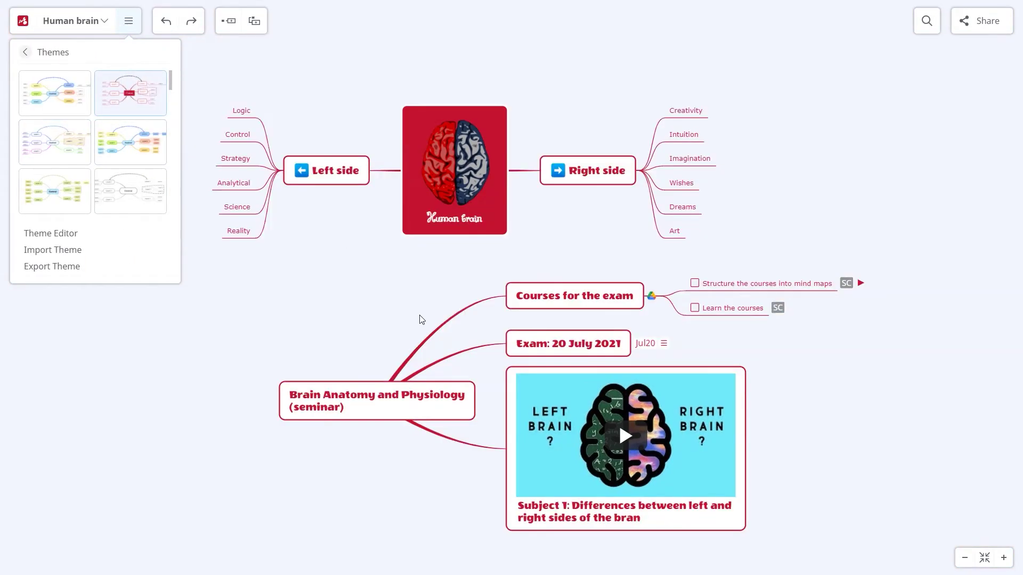
{"action": "left_click", "coordinate": [422, 333]}
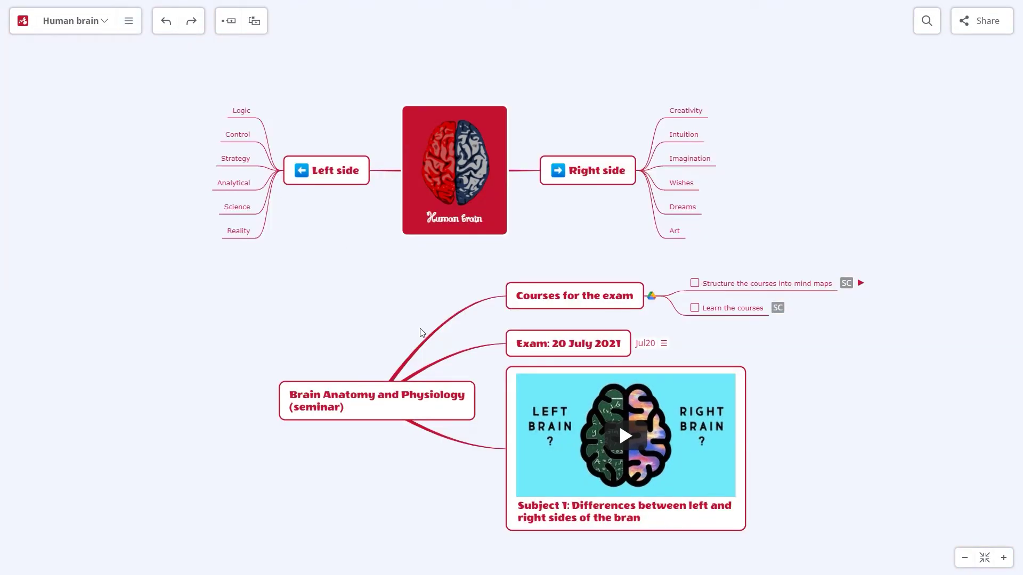
{"action": "left_click", "coordinate": [164, 23]}
{"action": "left_click", "coordinate": [164, 23]}
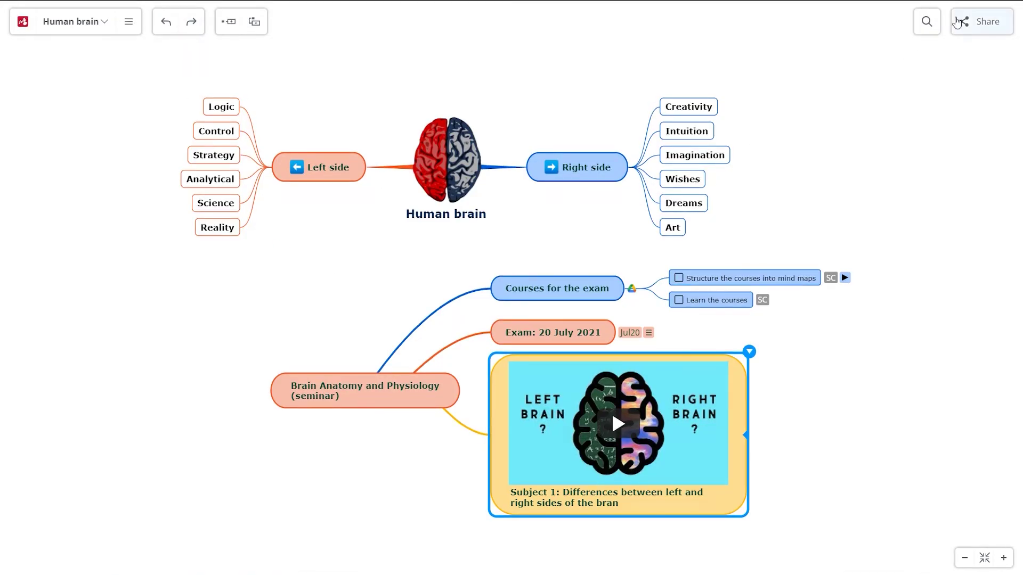
{"action": "left_click", "coordinate": [980, 21]}
Invite a collaborator by e-mail and review their permission and notification options.
{"action": "left_click", "coordinate": [536, 348]}
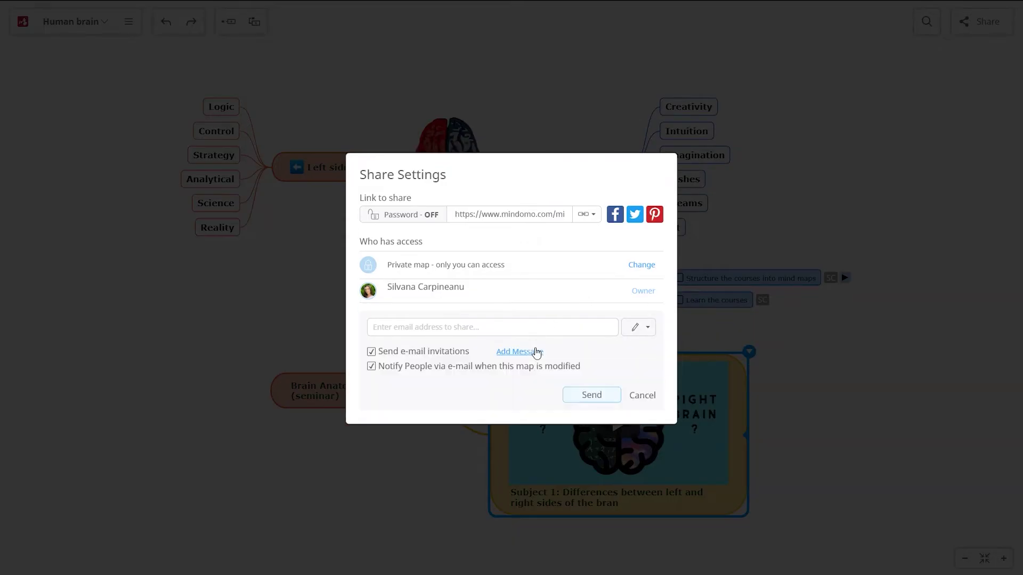
{"action": "type", "text": "test@gmail.com"}
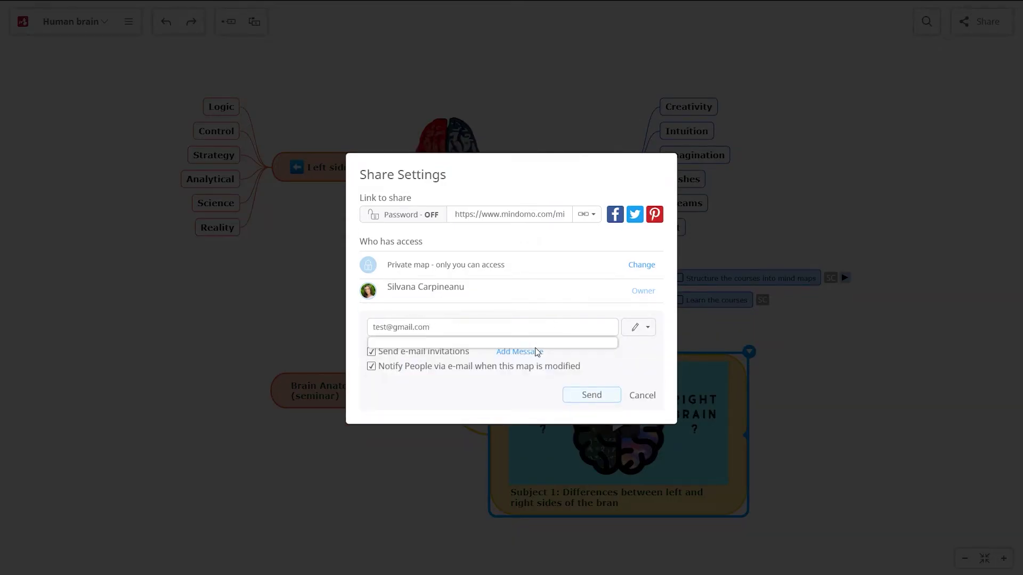
{"action": "key", "text": "Return"}
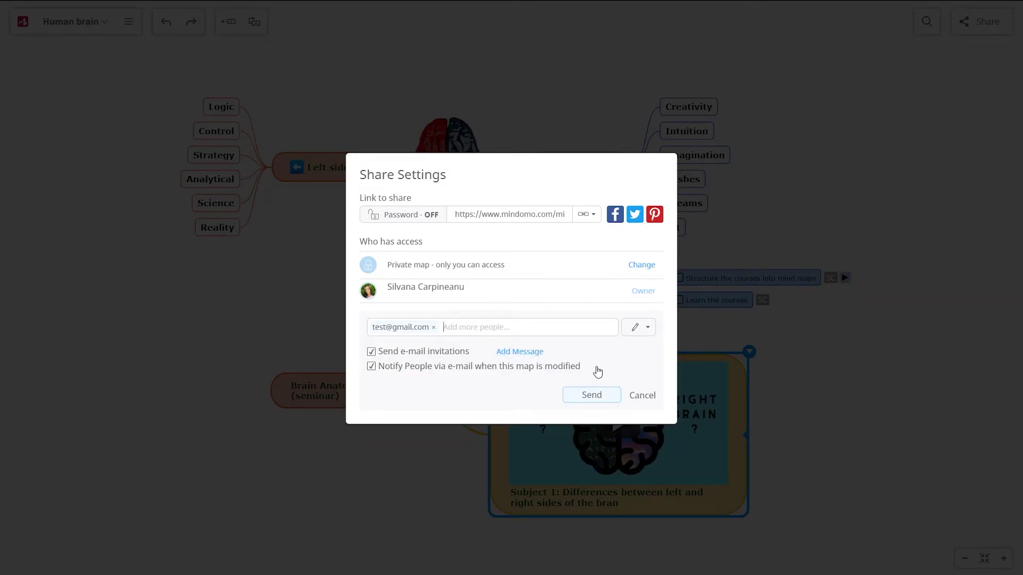
{"action": "left_click", "coordinate": [647, 328]}
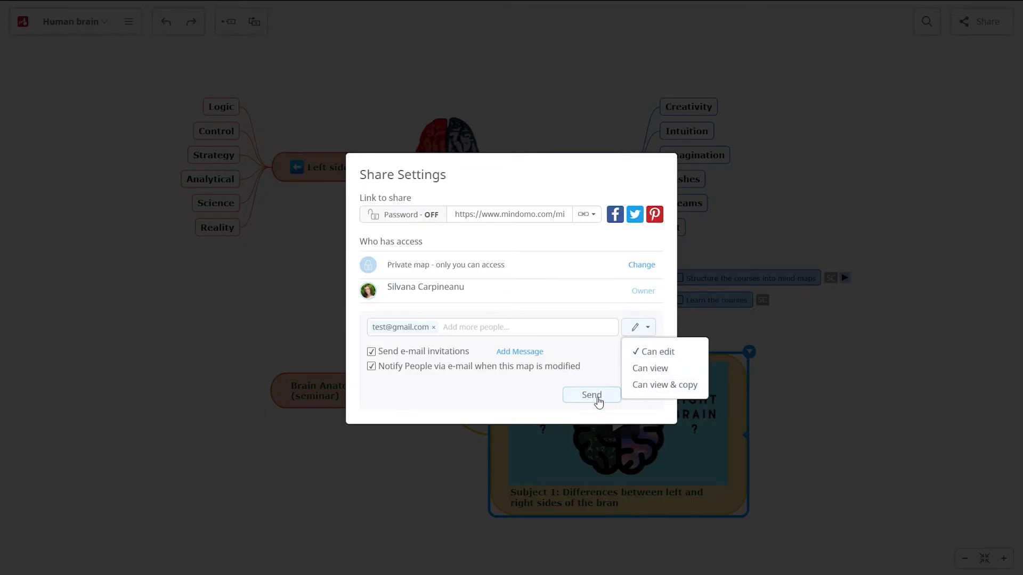
{"action": "left_click", "coordinate": [598, 397]}
{"action": "left_click", "coordinate": [638, 322]}
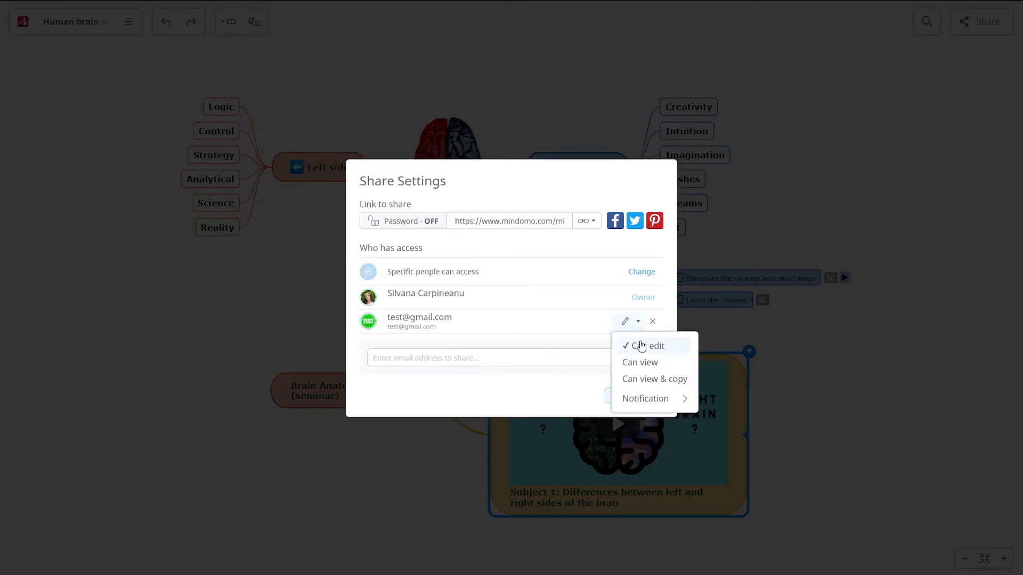
{"action": "left_click", "coordinate": [655, 401]}
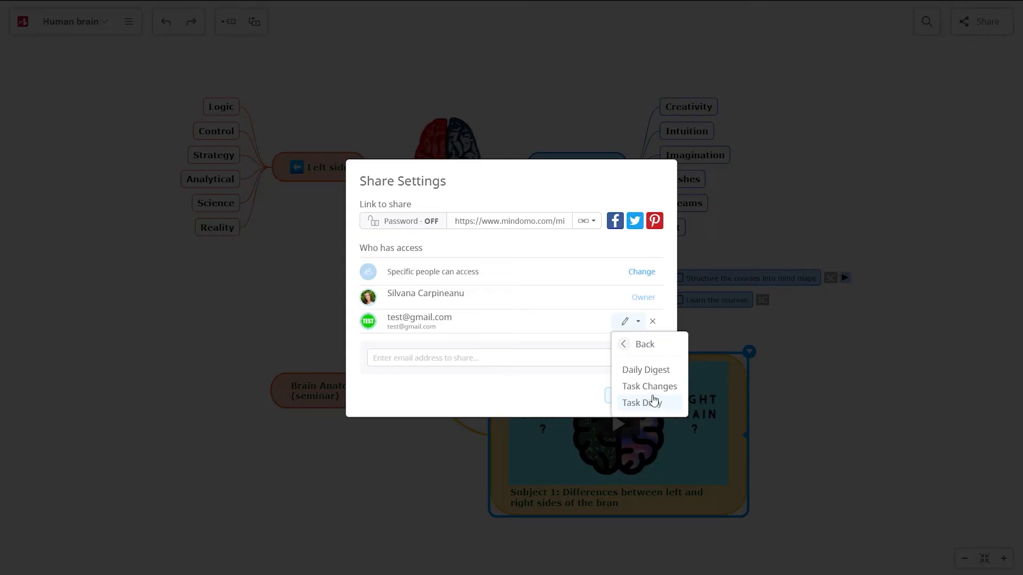
{"action": "left_click", "coordinate": [624, 344]}
Leave the password off and set link sharing to 'Anyone with the link can edit'.
{"action": "left_click", "coordinate": [409, 222]}
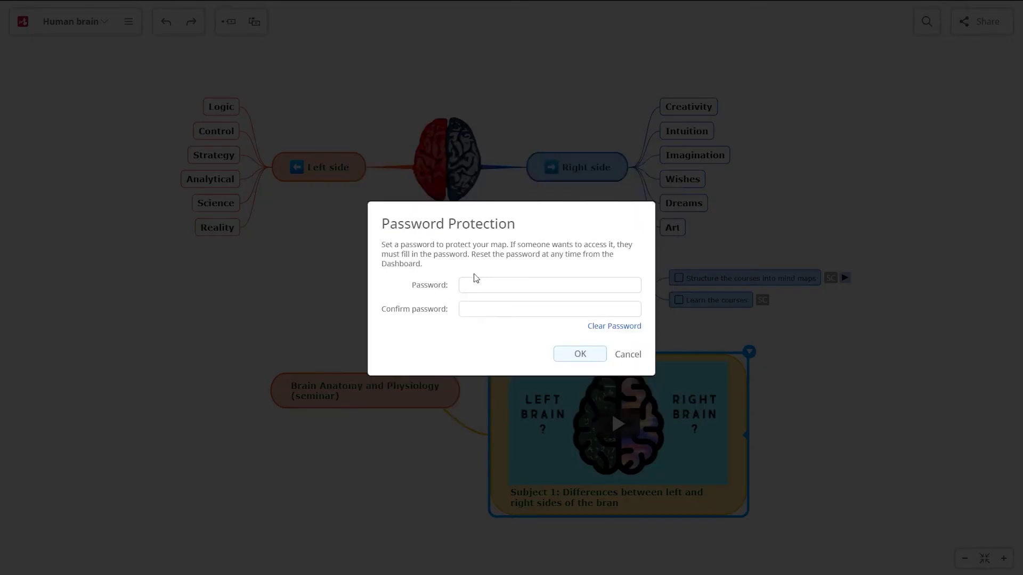
{"action": "left_click", "coordinate": [625, 355]}
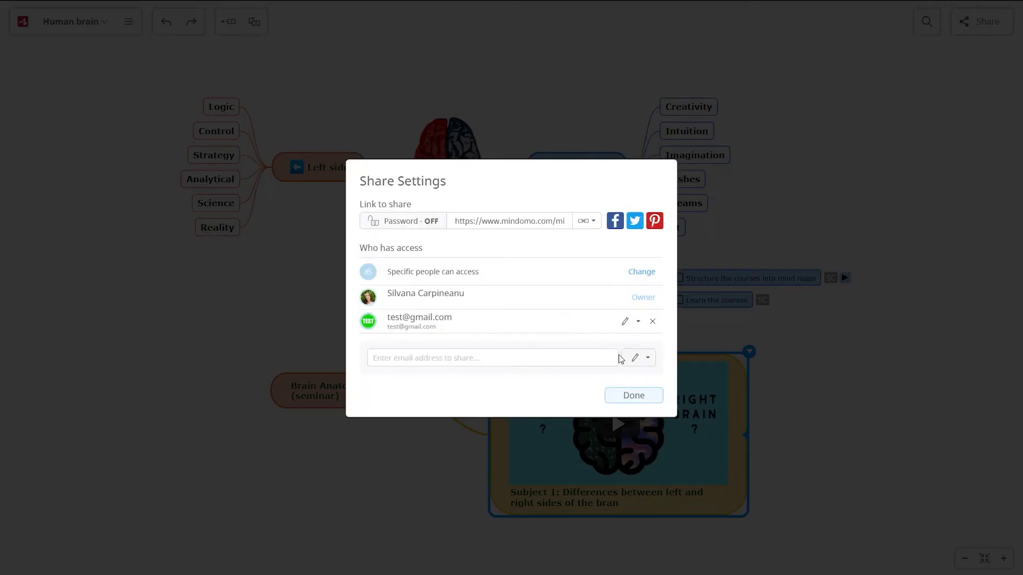
{"action": "left_click", "coordinate": [637, 275]}
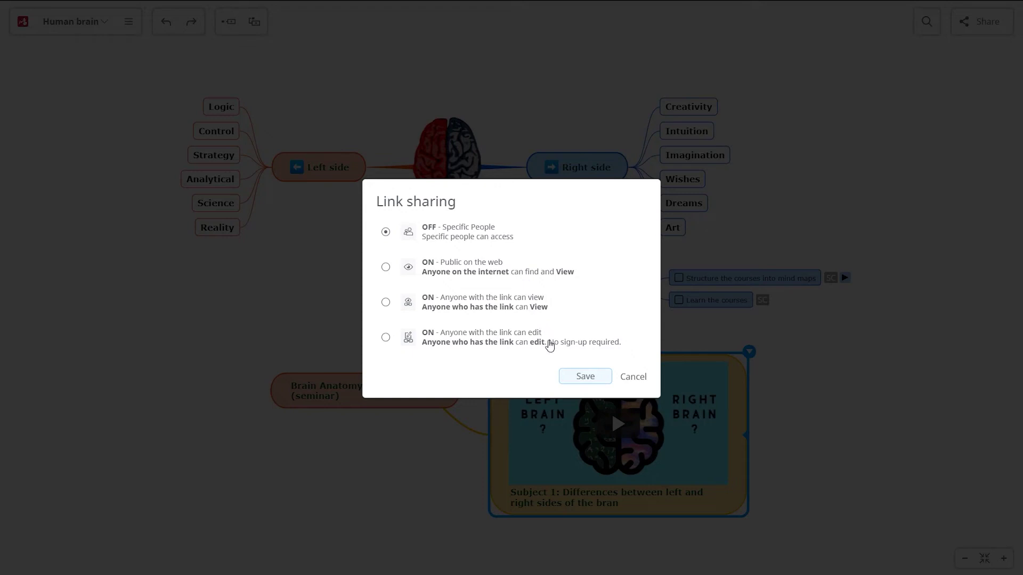
{"action": "left_click", "coordinate": [458, 344]}
{"action": "left_click", "coordinate": [583, 377]}
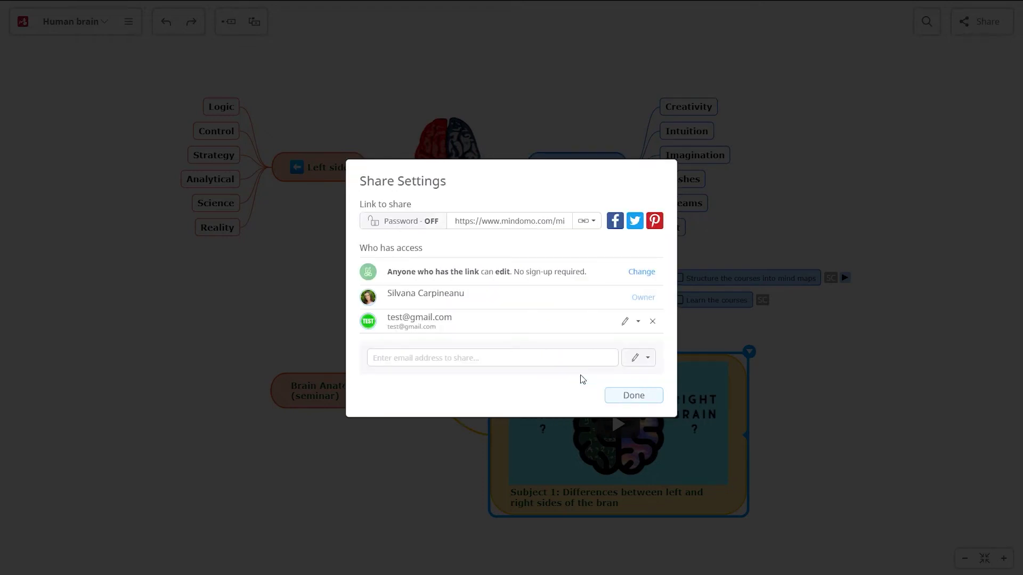
{"action": "left_click", "coordinate": [631, 396]}
{"action": "left_click", "coordinate": [557, 287]}
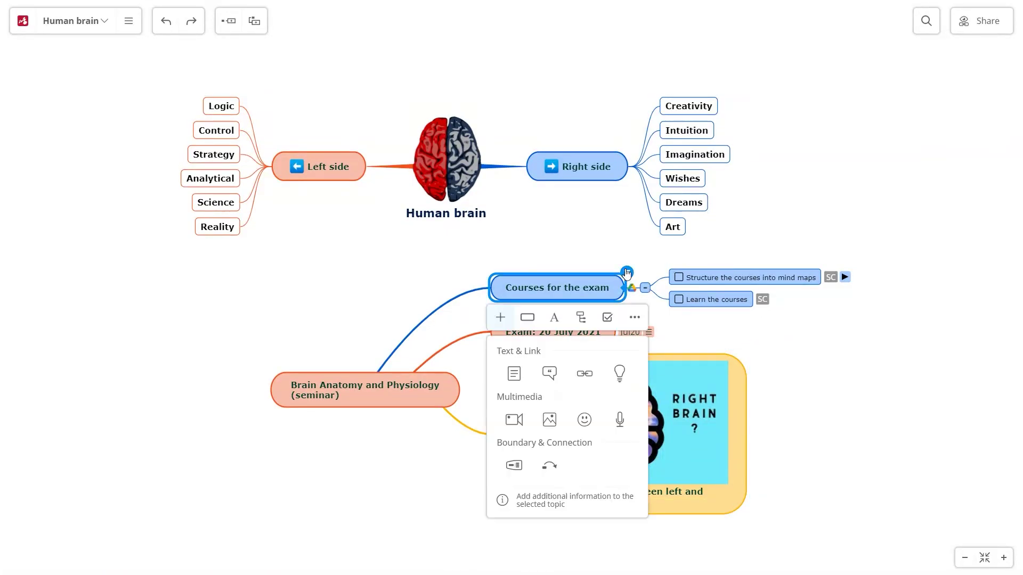
Write the comment 'Total: 15 courses' on Courses for the exam, with '15 courses' bold italic.
{"action": "left_click", "coordinate": [549, 374]}
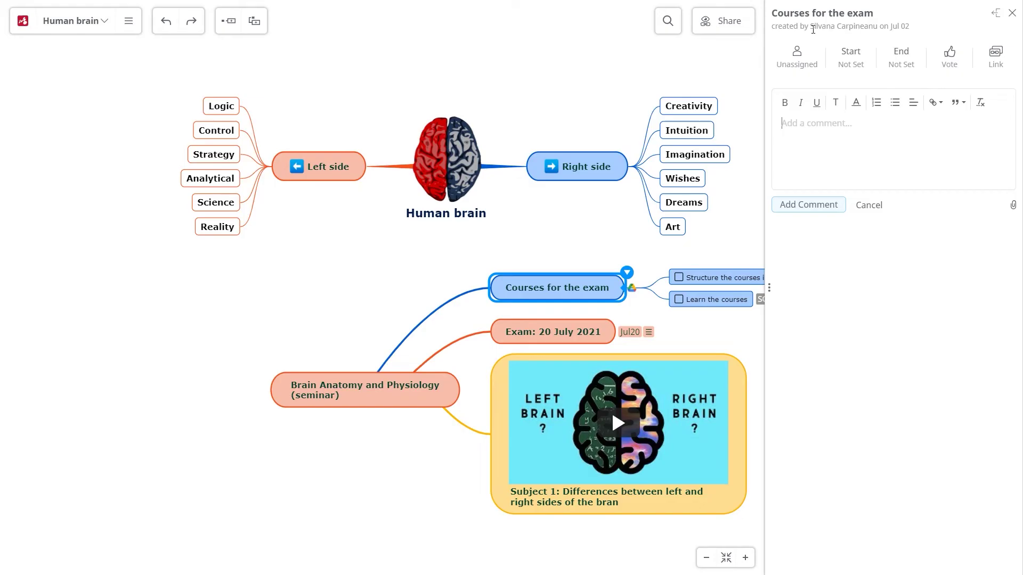
{"action": "left_click_drag", "start_coordinate": [818, 26], "coordinate": [879, 24]}
{"action": "left_click", "coordinate": [858, 33]}
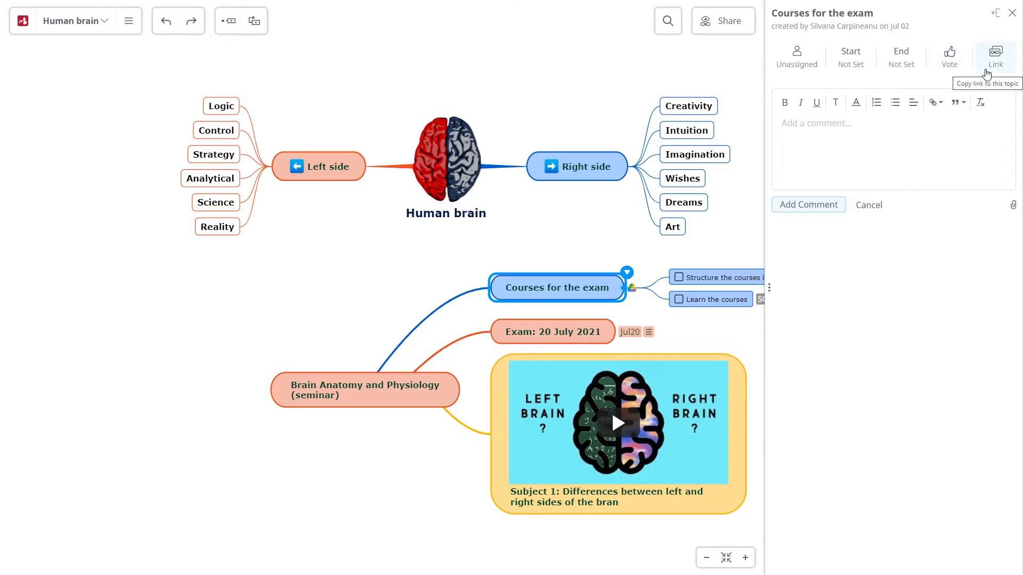
{"action": "left_click", "coordinate": [850, 171]}
{"action": "type", "text": "Total:"}
{"action": "key", "text": "ctrl+b"}
{"action": "key", "text": "ctrl+i"}
{"action": "type", "text": "15 courses"}
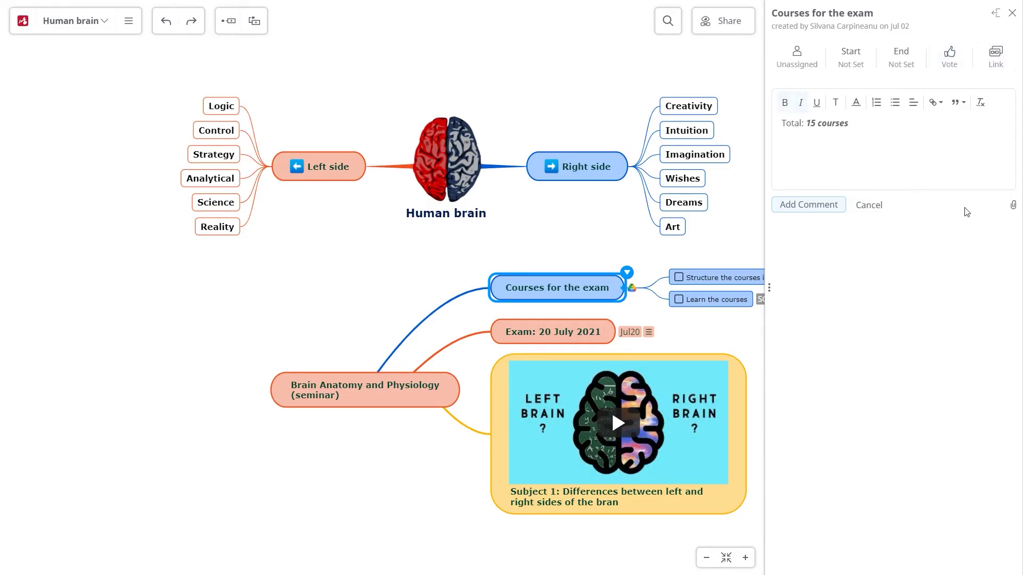
Post the comment on the topic and close the topic details panel.
{"action": "left_click", "coordinate": [1013, 208]}
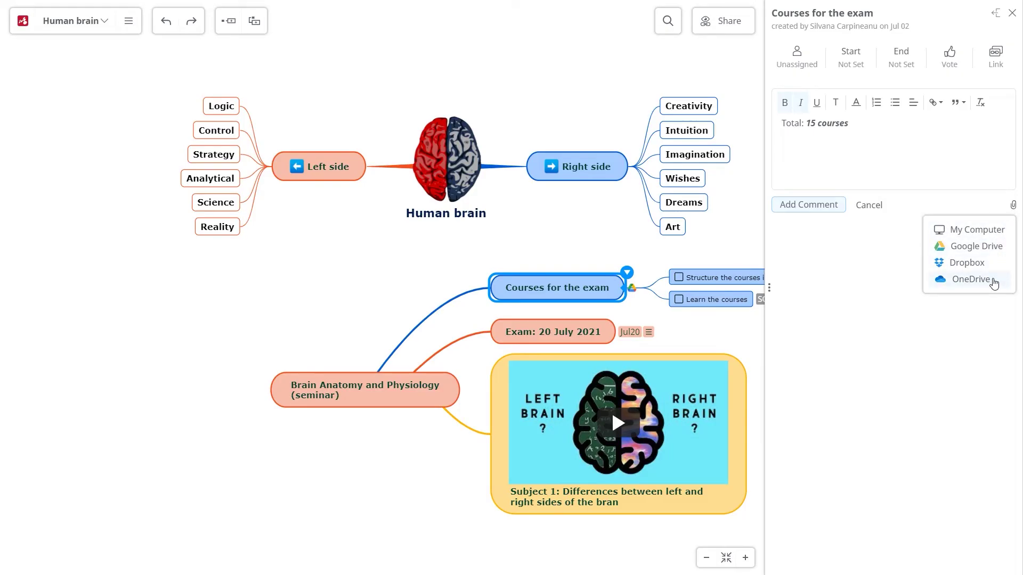
{"action": "left_click", "coordinate": [820, 207]}
{"action": "left_click", "coordinate": [995, 13]}
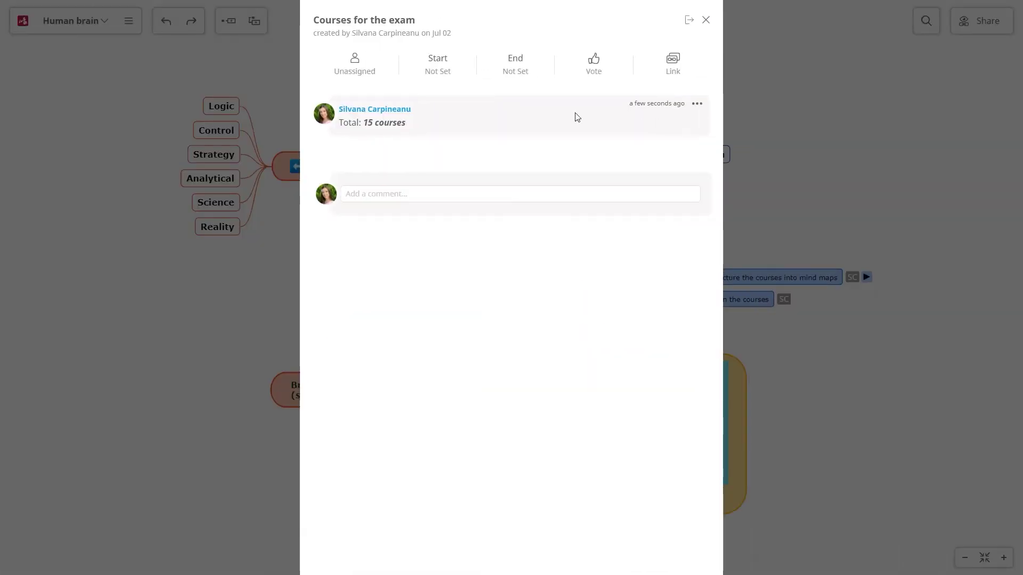
{"action": "left_click", "coordinate": [689, 21]}
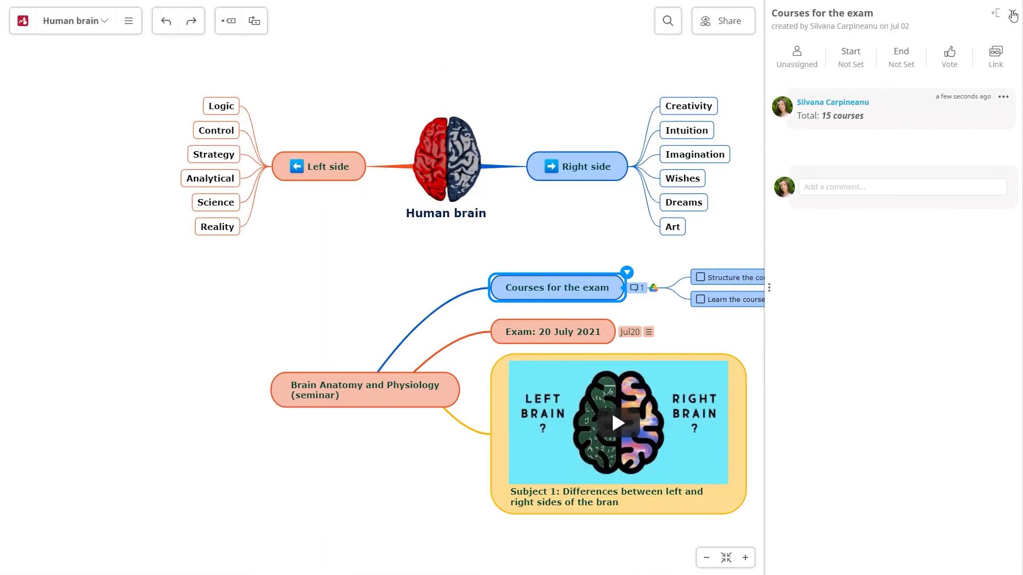
{"action": "left_click", "coordinate": [1013, 16]}
Look through the Human brain map's history of changes.
{"action": "left_click", "coordinate": [129, 20]}
{"action": "left_click", "coordinate": [117, 160]}
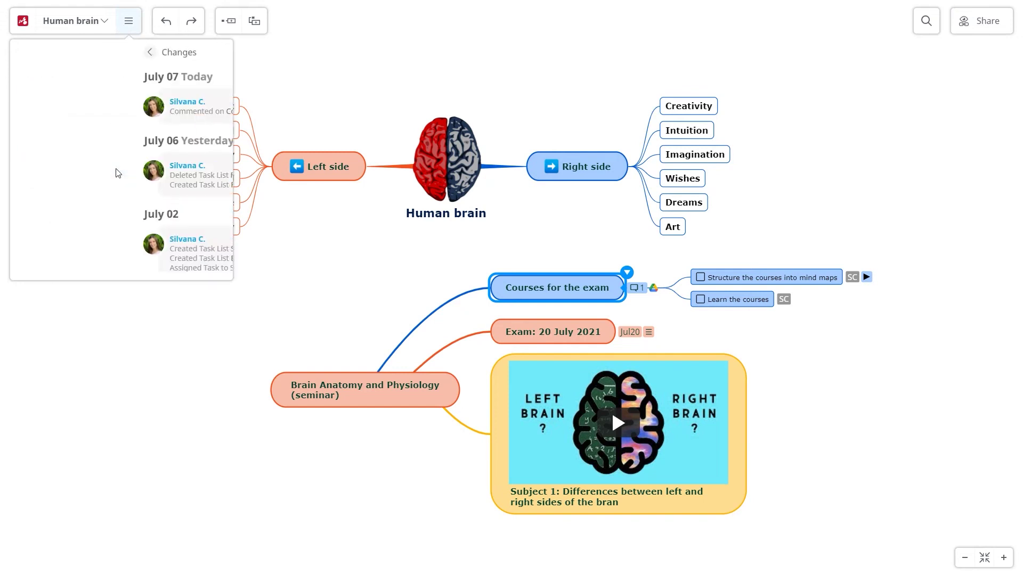
{"action": "left_click_drag", "start_coordinate": [230, 87], "coordinate": [209, 196]}
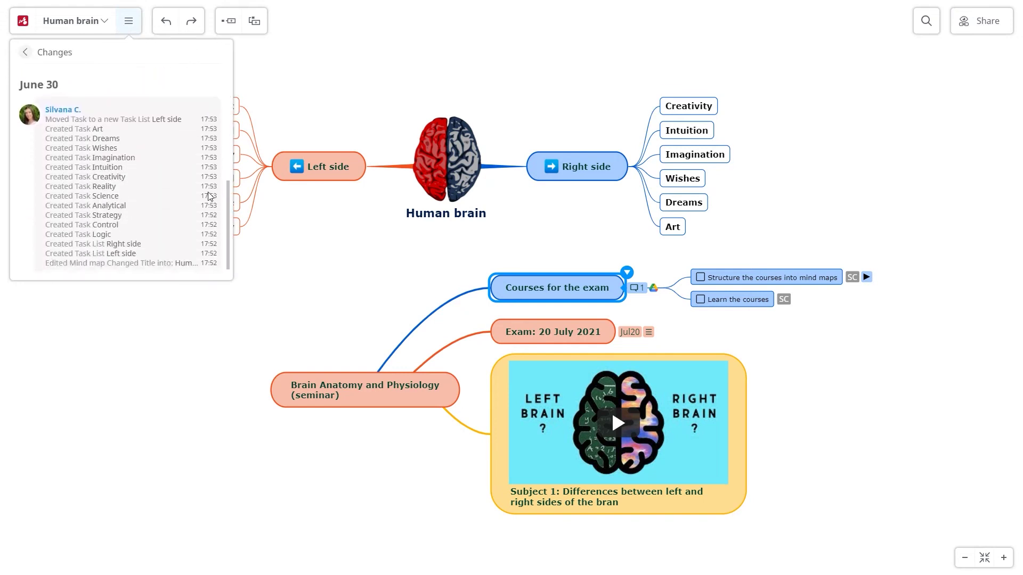
Replay the map history, pause at an earlier version and make a copy of it.
{"action": "left_click", "coordinate": [25, 52]}
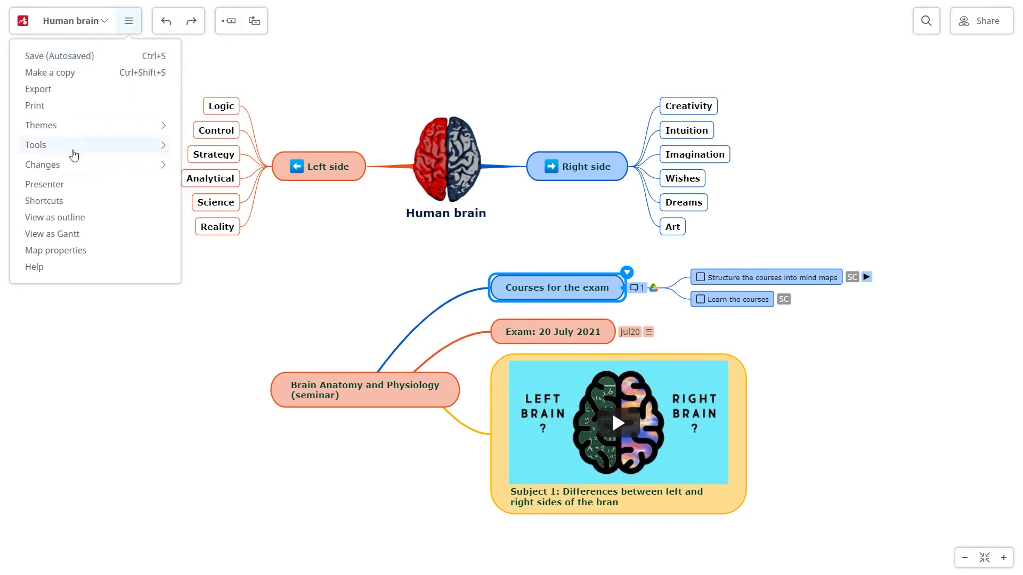
{"action": "left_click", "coordinate": [75, 149]}
{"action": "left_click", "coordinate": [117, 96]}
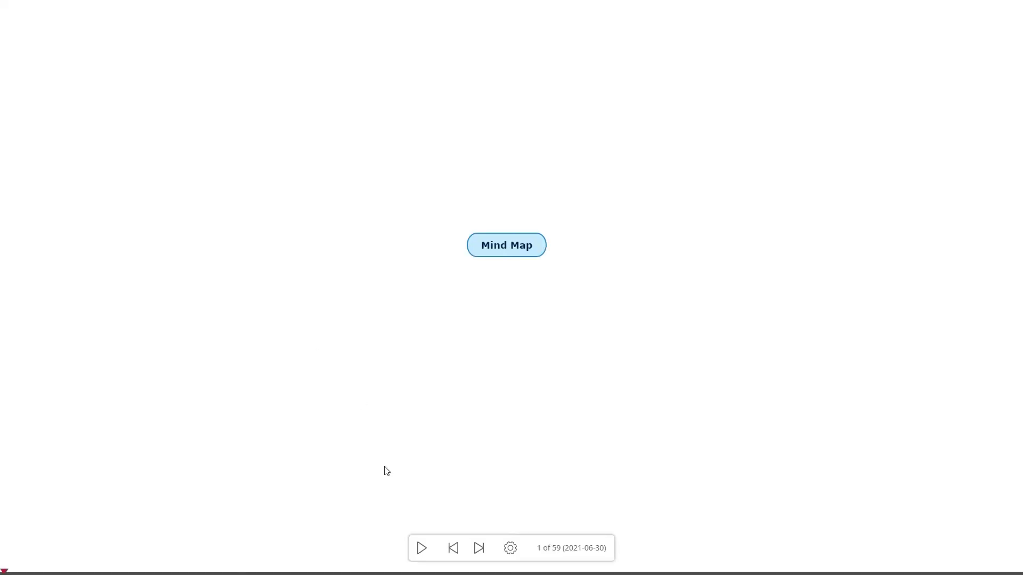
{"action": "left_click", "coordinate": [421, 549]}
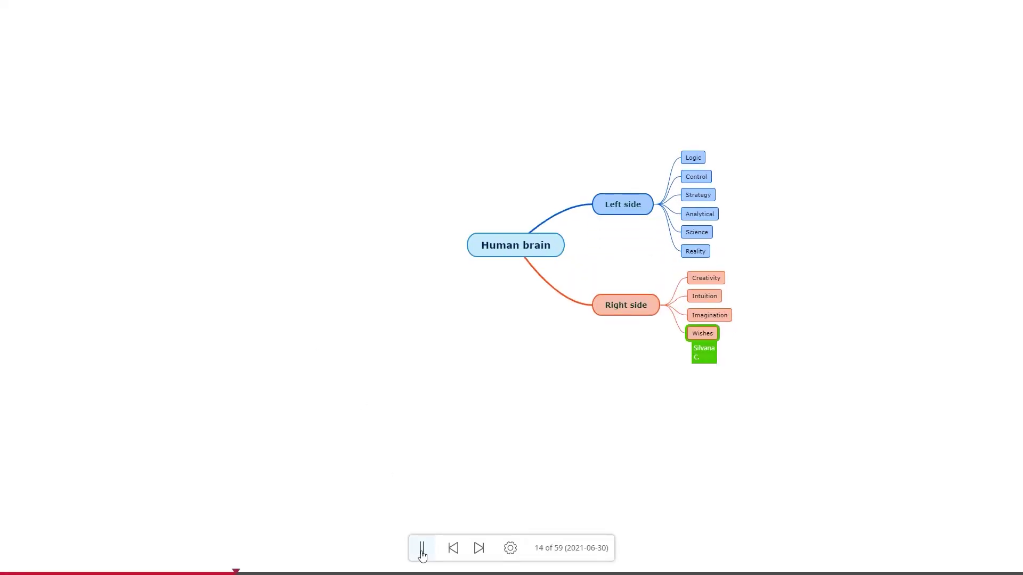
{"action": "left_click", "coordinate": [421, 549]}
{"action": "left_click", "coordinate": [511, 548]}
{"action": "left_click", "coordinate": [545, 513]}
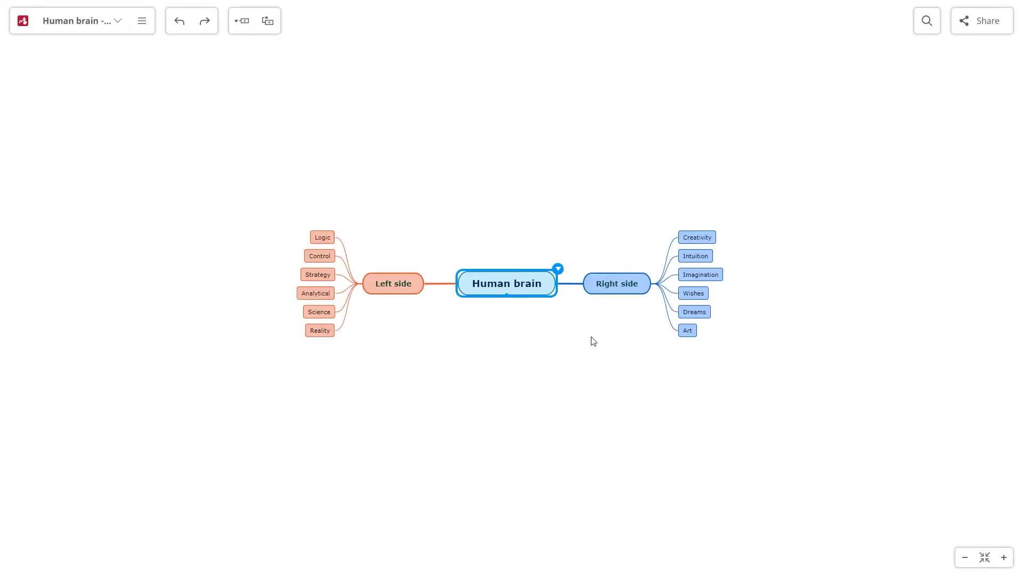
{"action": "left_click", "coordinate": [928, 20]}
{"action": "left_click_drag", "start_coordinate": [934, 47], "coordinate": [936, 78]}
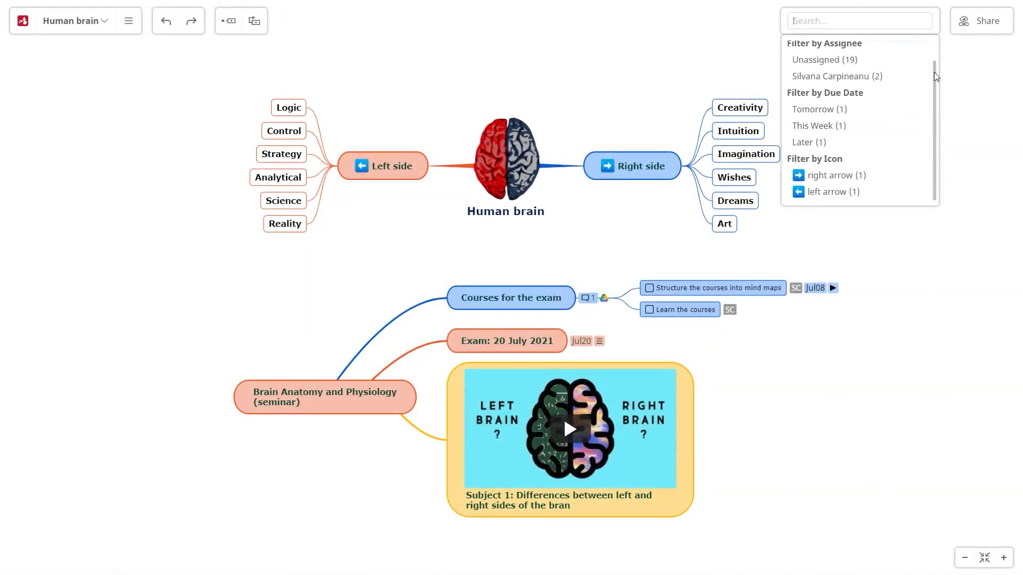
{"action": "left_click", "coordinate": [852, 192]}
{"action": "left_click", "coordinate": [823, 23]}
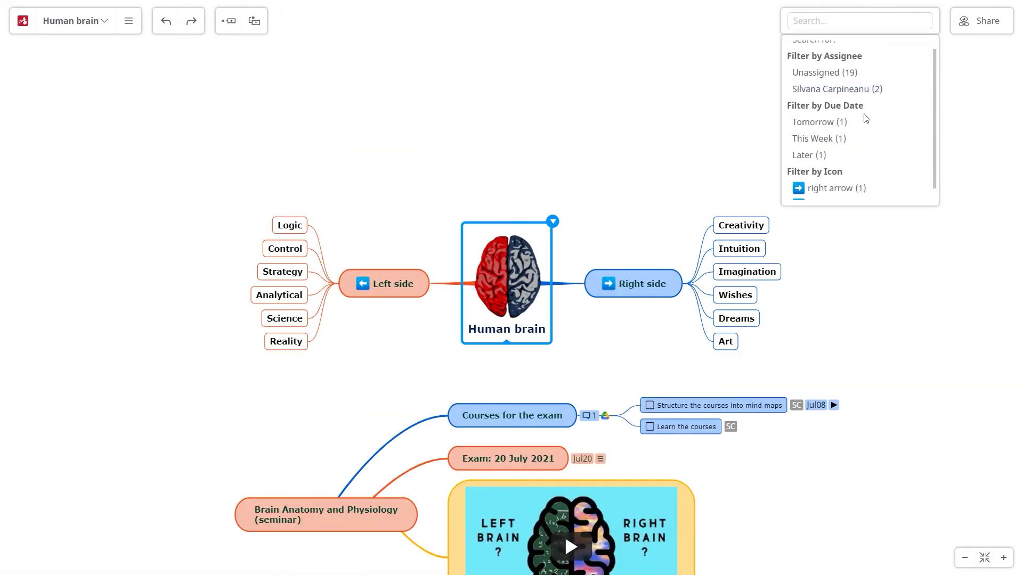
{"action": "scroll", "coordinate": [863, 149], "scroll_direction": "down", "scroll_amount": 1}
{"action": "left_click", "coordinate": [860, 178]}
{"action": "left_click", "coordinate": [822, 21]}
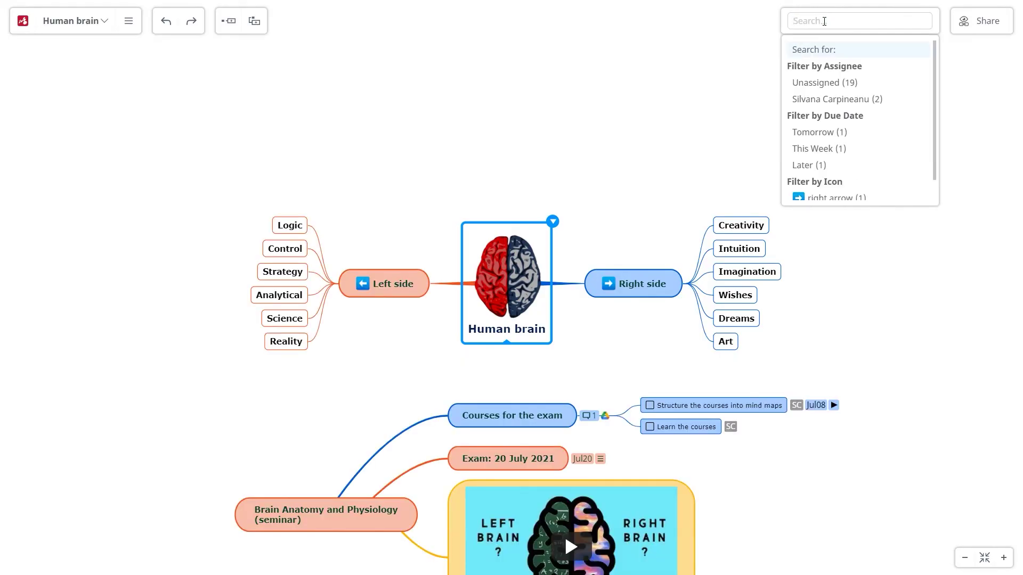
{"action": "type", "text": "exam"}
{"action": "key", "text": "Return"}
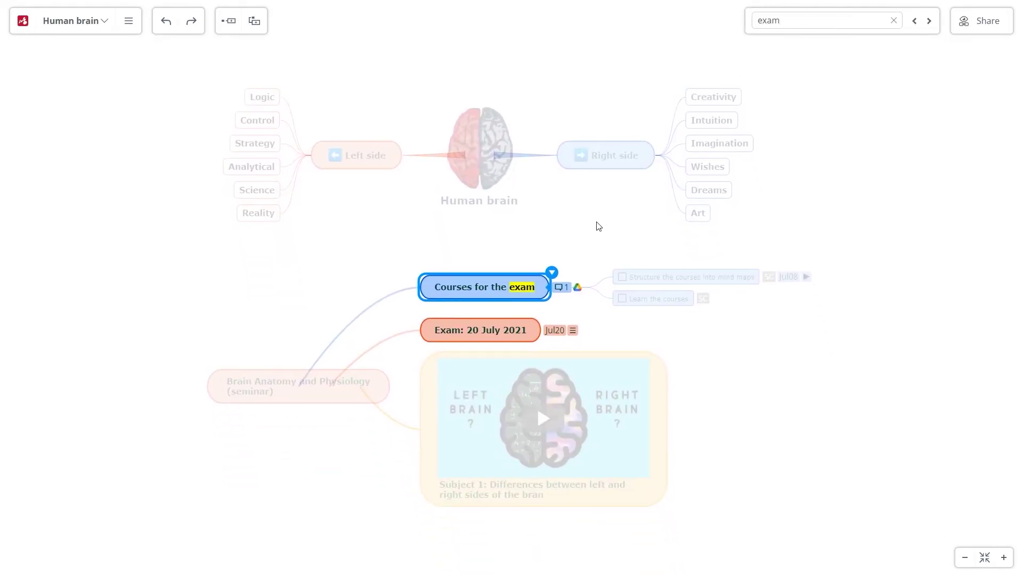
{"action": "key", "text": "Escape"}
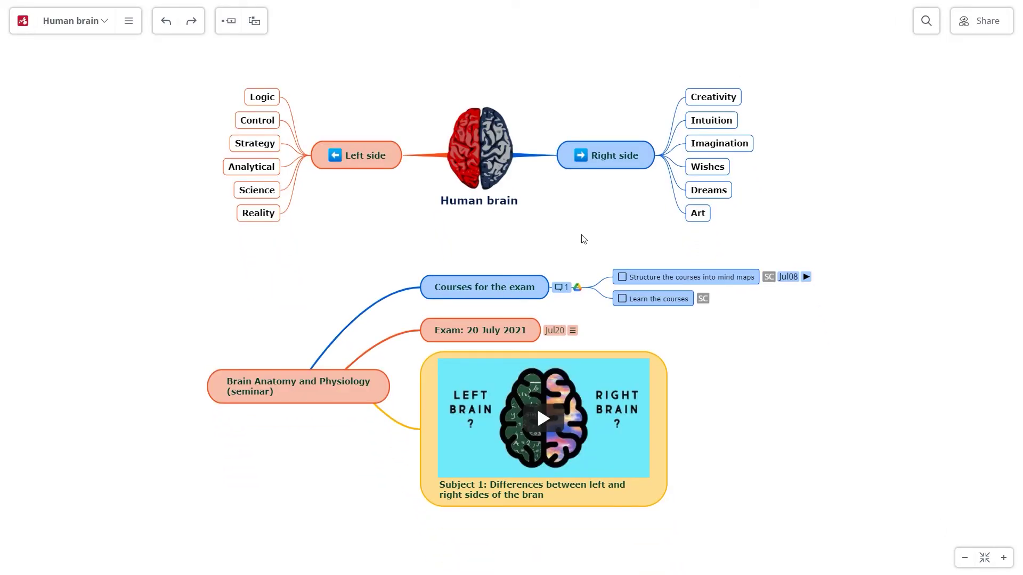
{"action": "left_click", "coordinate": [532, 280]}
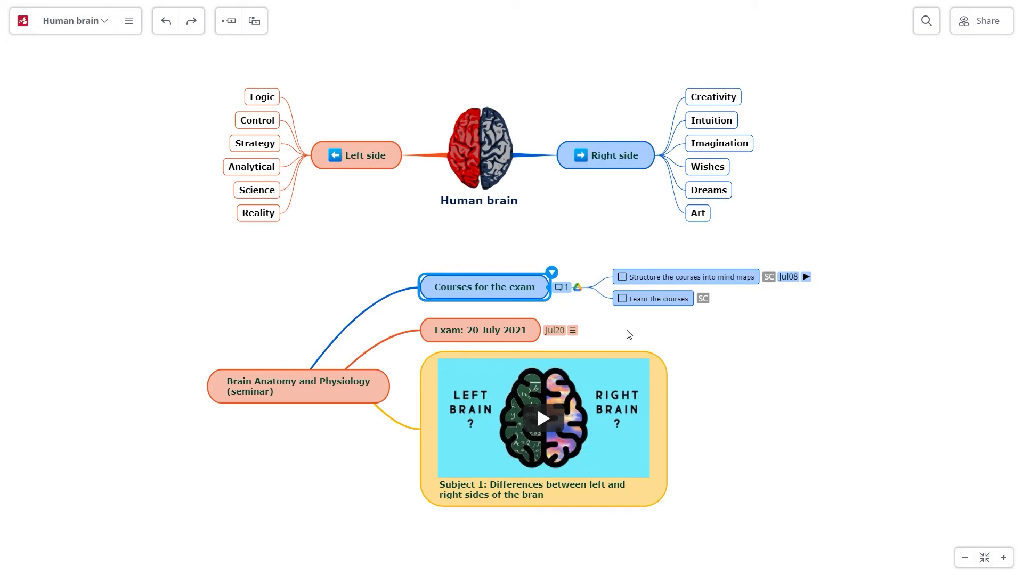
{"action": "key", "text": "F6"}
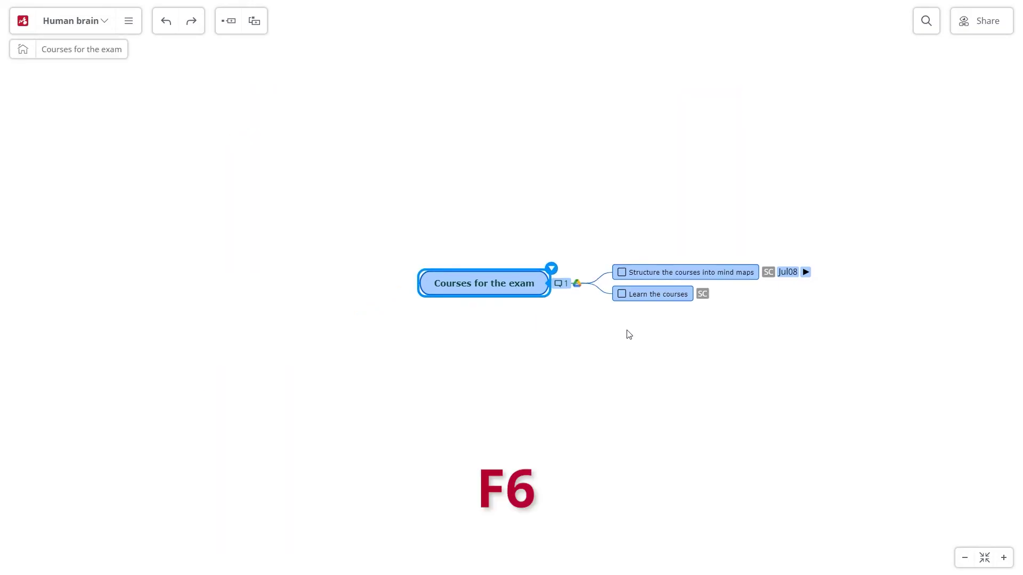
{"action": "key", "text": "F6"}
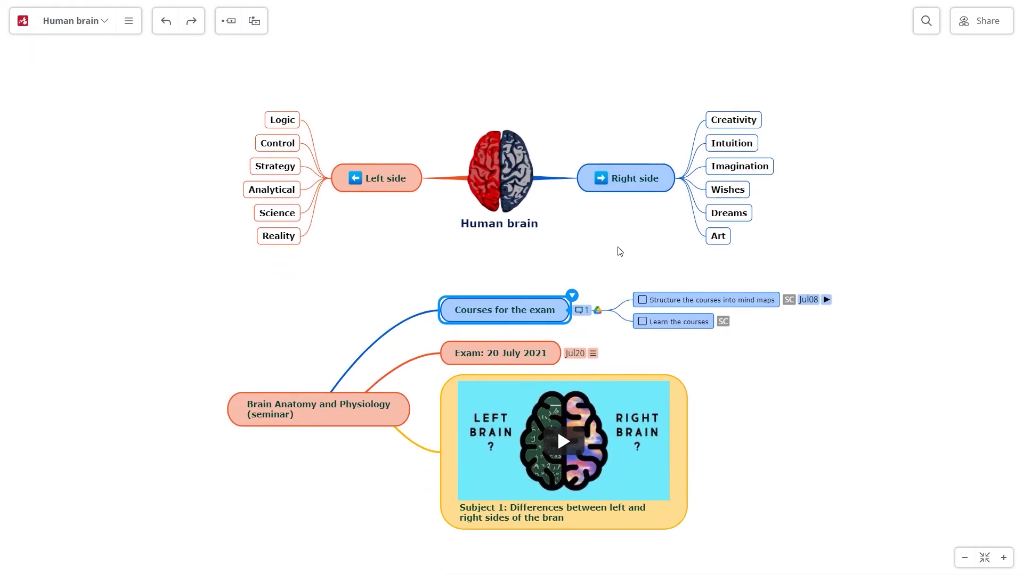
{"action": "left_click", "coordinate": [128, 22]}
{"action": "left_click", "coordinate": [106, 104]}
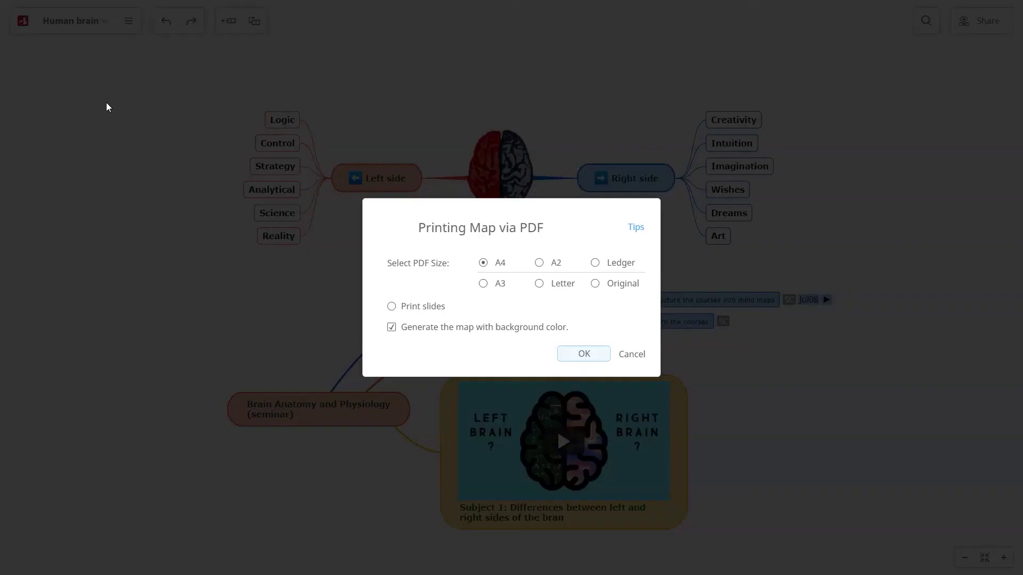
{"action": "left_click", "coordinate": [622, 353]}
{"action": "left_click", "coordinate": [128, 23]}
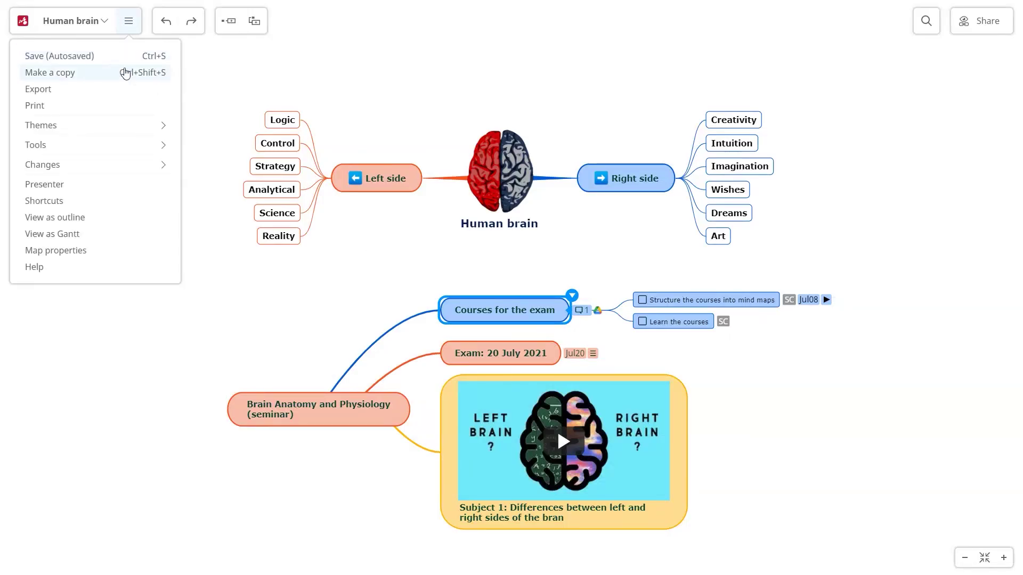
{"action": "left_click", "coordinate": [122, 89]}
{"action": "left_click", "coordinate": [529, 179]}
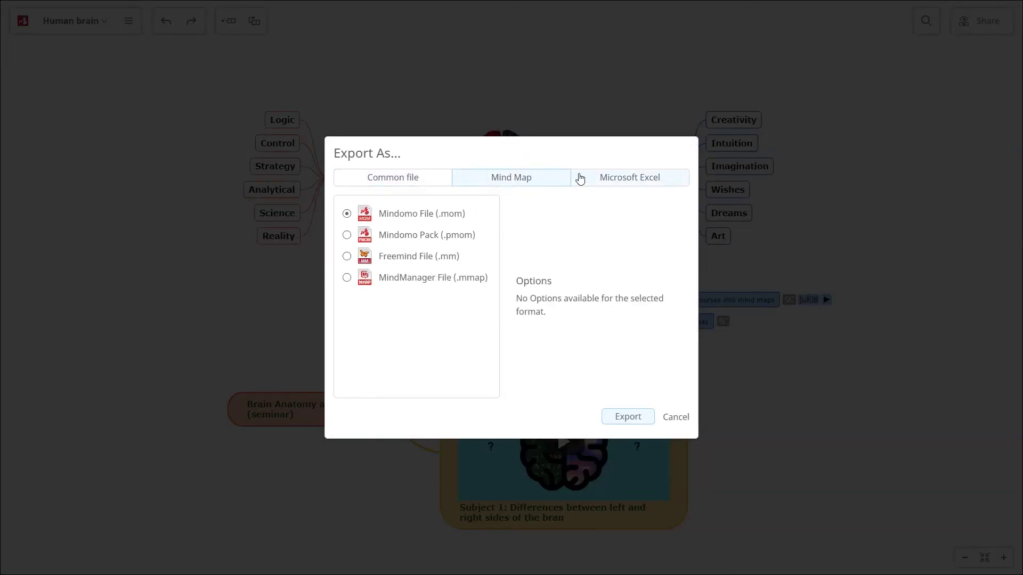
{"action": "left_click", "coordinate": [588, 177]}
{"action": "left_click", "coordinate": [628, 417]}
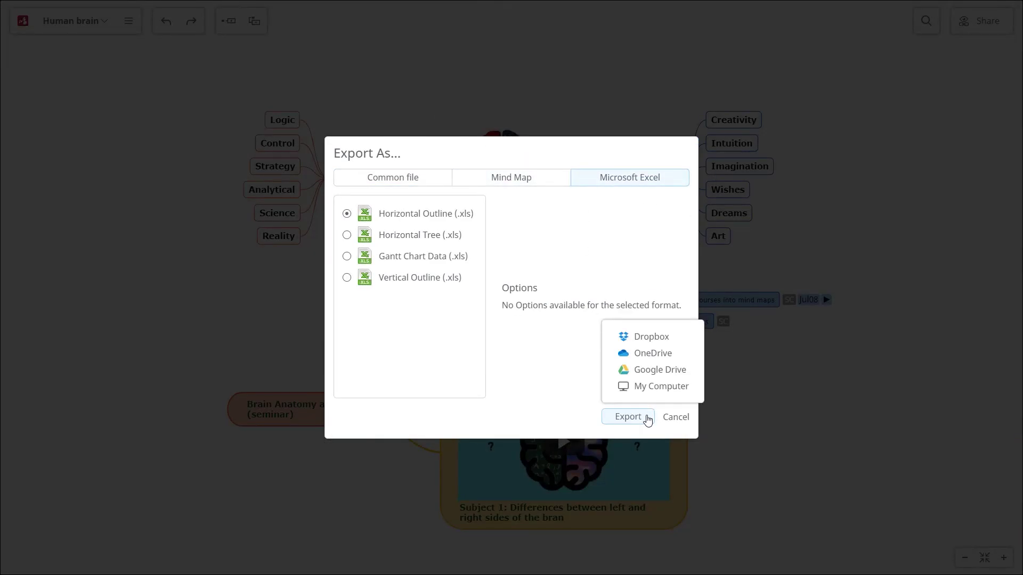
{"action": "left_click", "coordinate": [672, 417]}
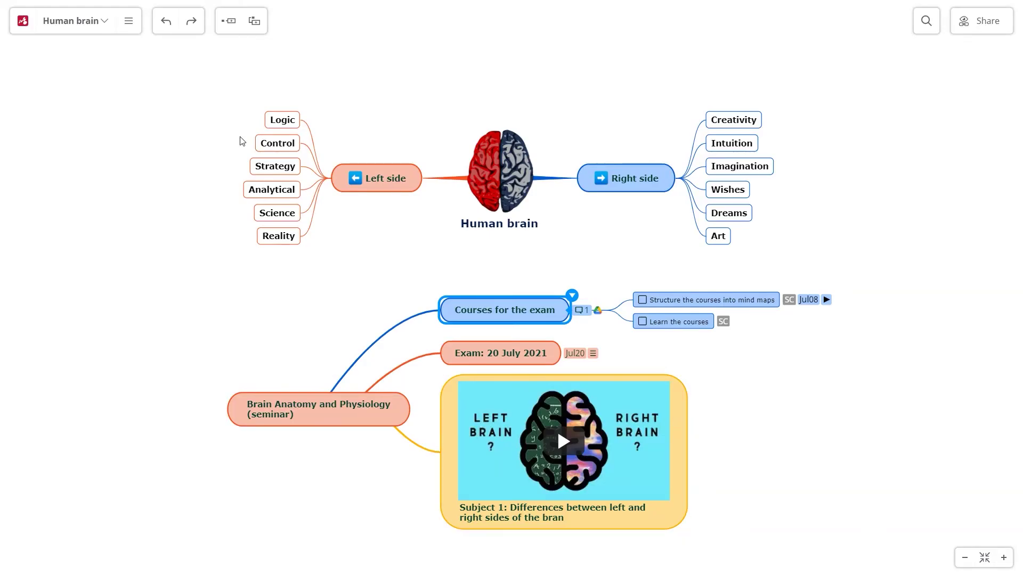
View the Human brain map as an outline, then as a Gantt chart showing Completion, Priority and Assigned columns.
{"action": "left_click", "coordinate": [128, 21]}
{"action": "left_click", "coordinate": [98, 217]}
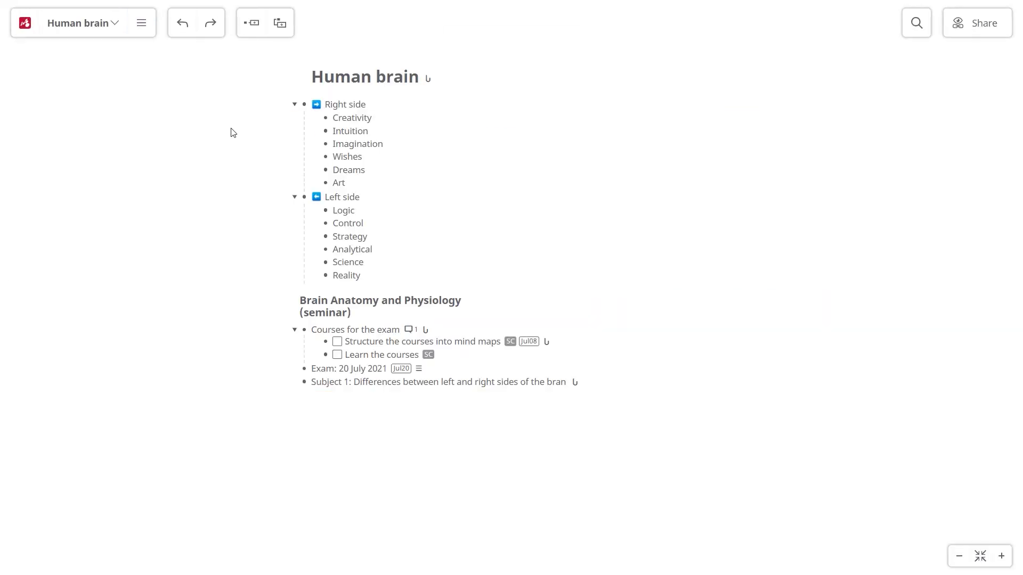
{"action": "left_click", "coordinate": [141, 23]}
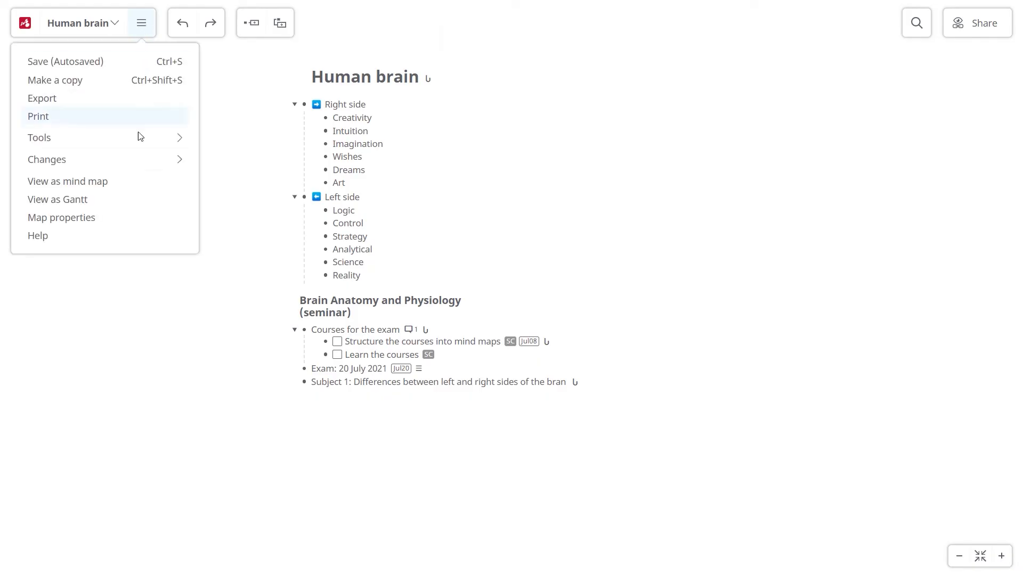
{"action": "left_click", "coordinate": [126, 201]}
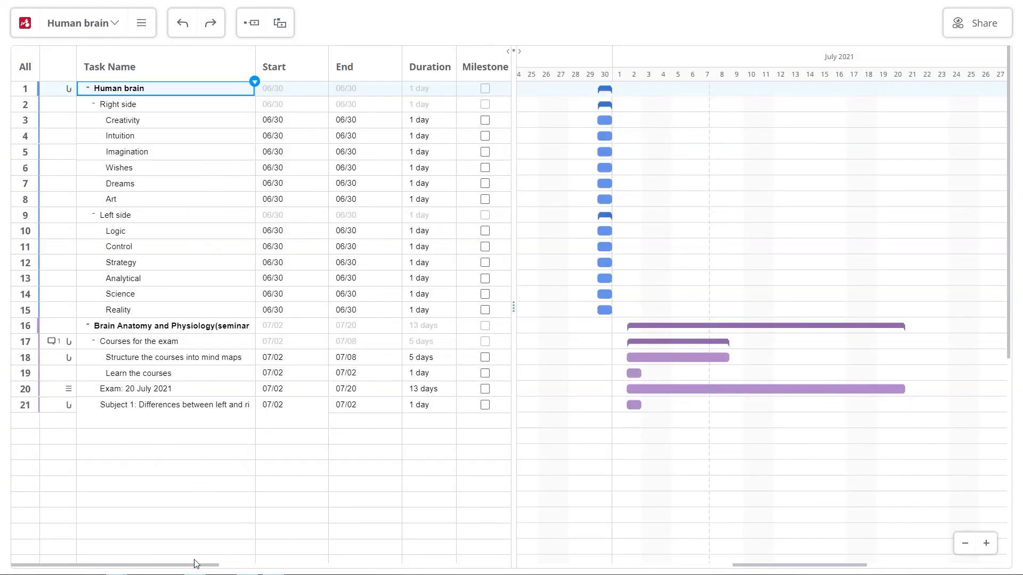
{"action": "left_click_drag", "start_coordinate": [193, 569], "coordinate": [185, 558]}
{"action": "left_click_drag", "start_coordinate": [513, 309], "coordinate": [717, 299]}
{"action": "left_click", "coordinate": [141, 23]}
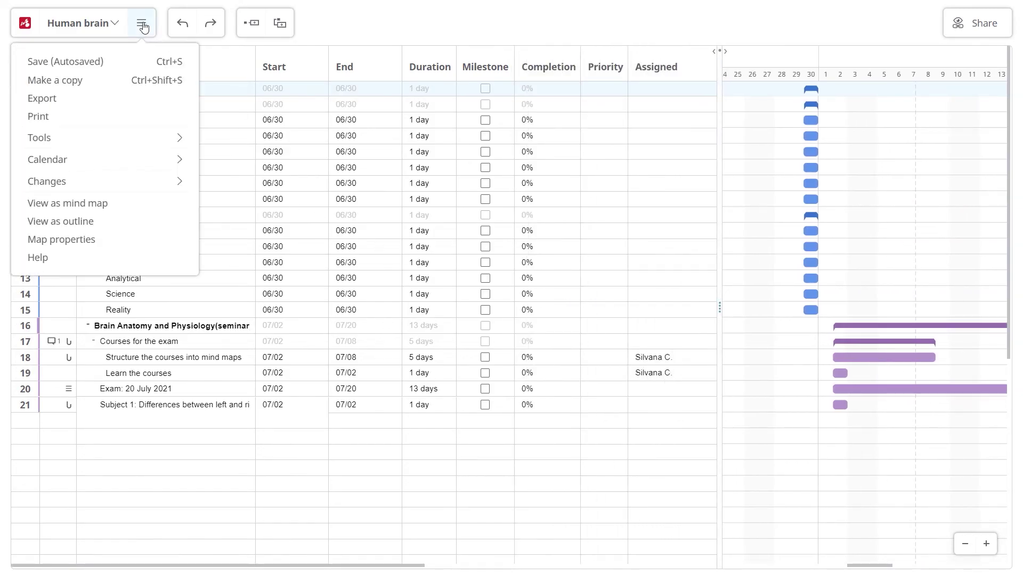
Return to the mind map view and start a presentation with a first slide around the Human brain topic.
{"action": "left_click", "coordinate": [144, 204]}
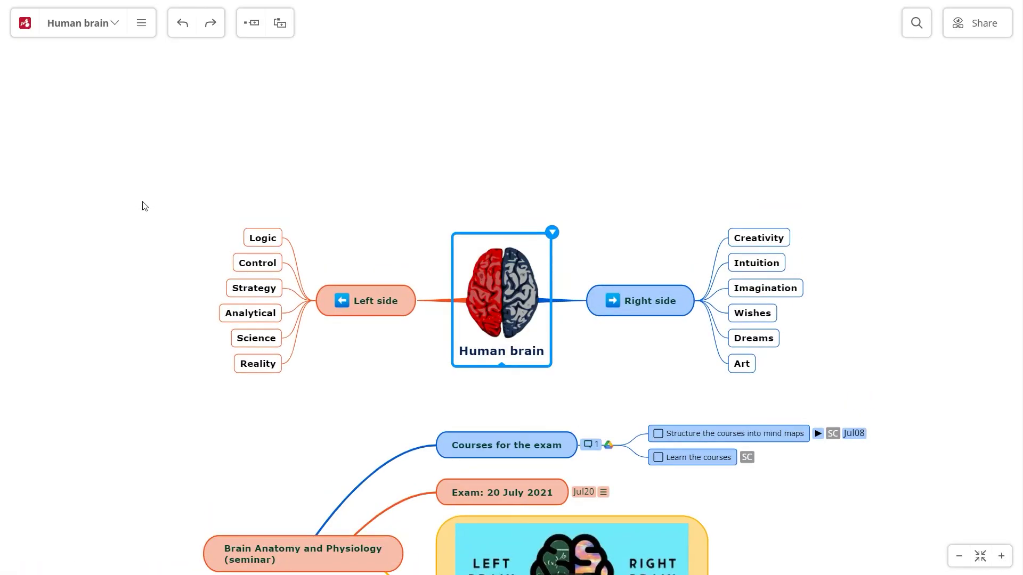
{"action": "left_click", "coordinate": [142, 23]}
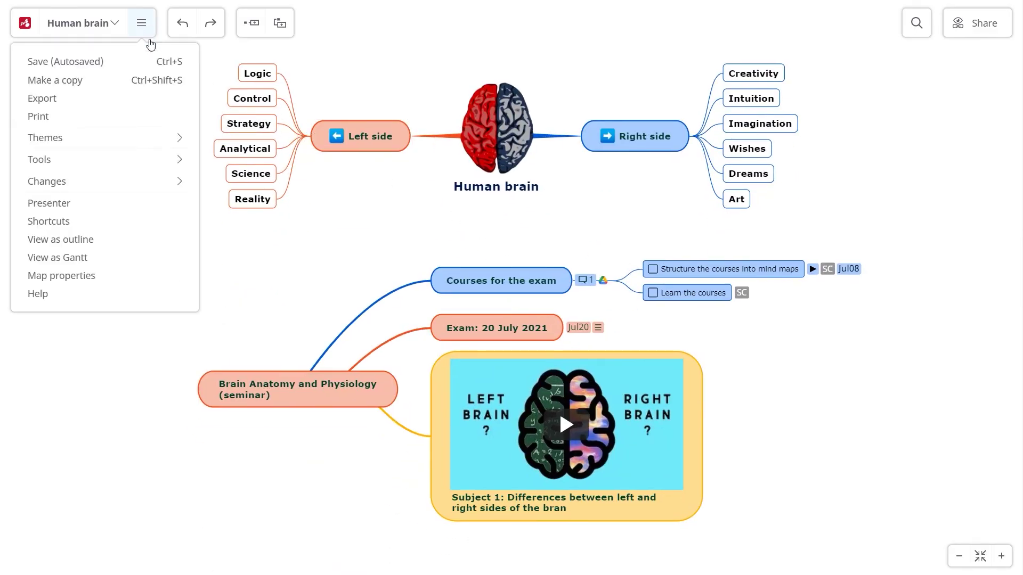
{"action": "left_click", "coordinate": [126, 201]}
{"action": "left_click", "coordinate": [885, 15]}
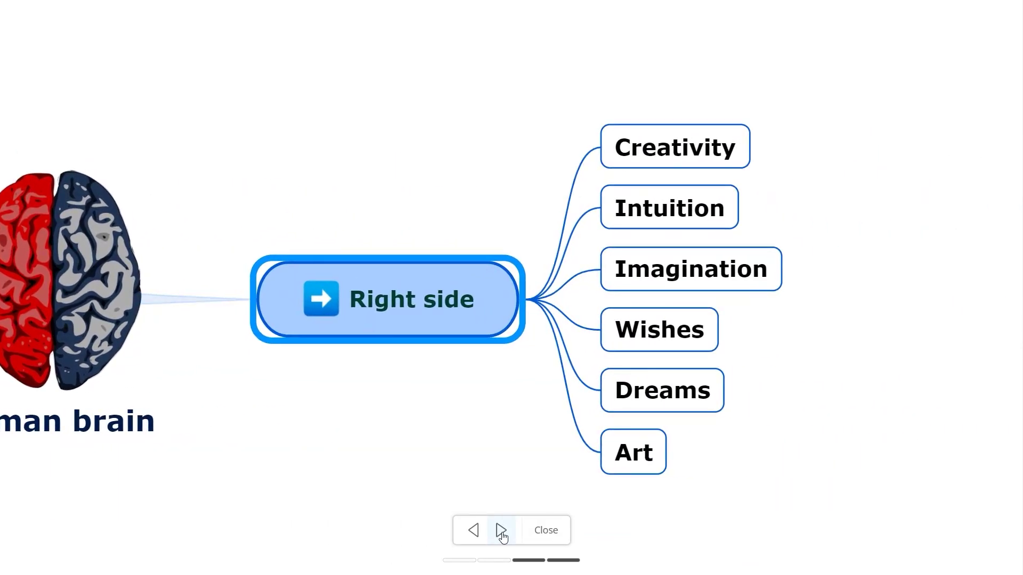
{"action": "left_click", "coordinate": [501, 531]}
{"action": "left_click", "coordinate": [501, 530]}
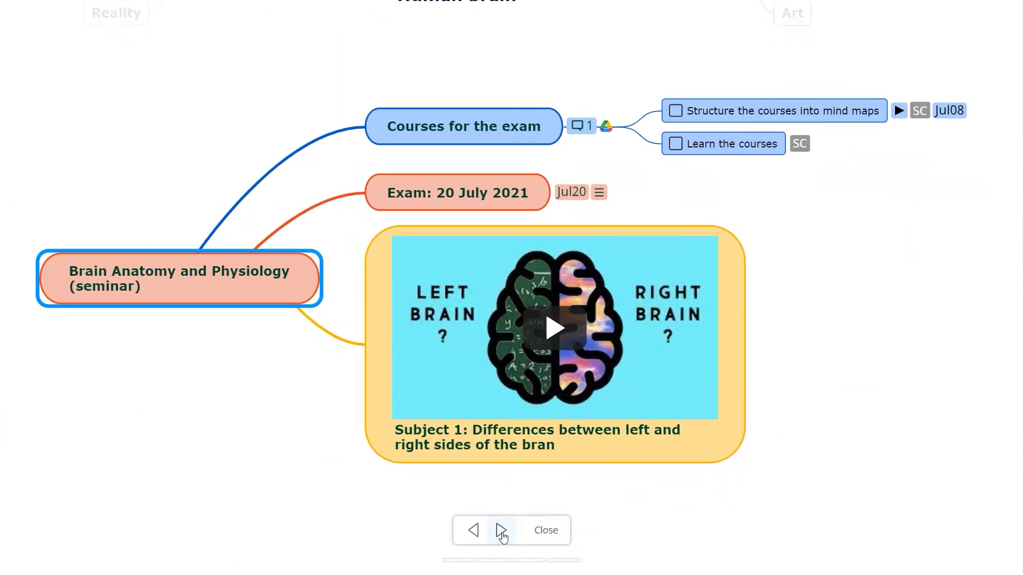
Play the slideshow through to the Right side slide, then stop it and exit presentation mode.
{"action": "left_click", "coordinate": [545, 530]}
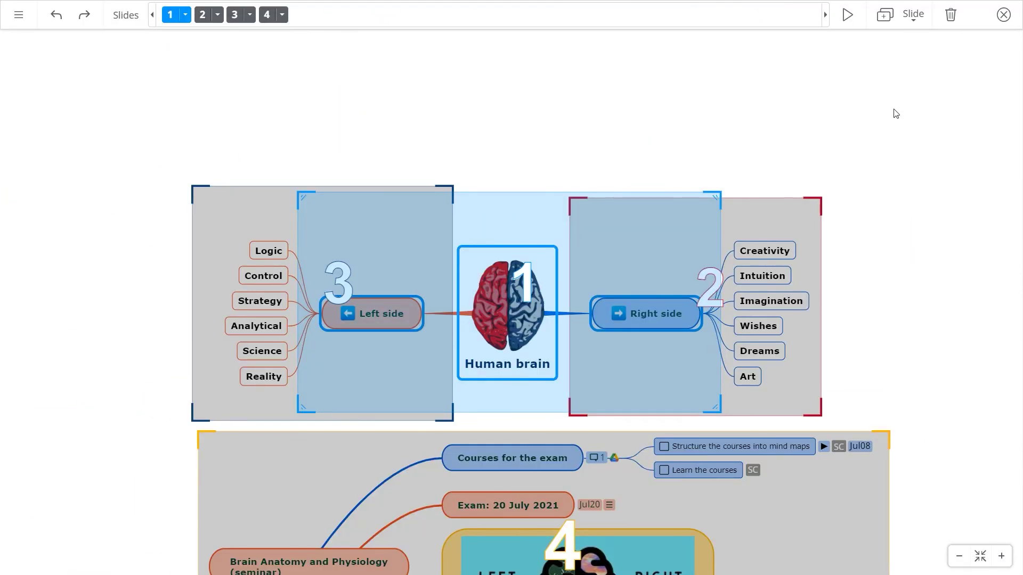
{"action": "left_click", "coordinate": [1004, 14]}
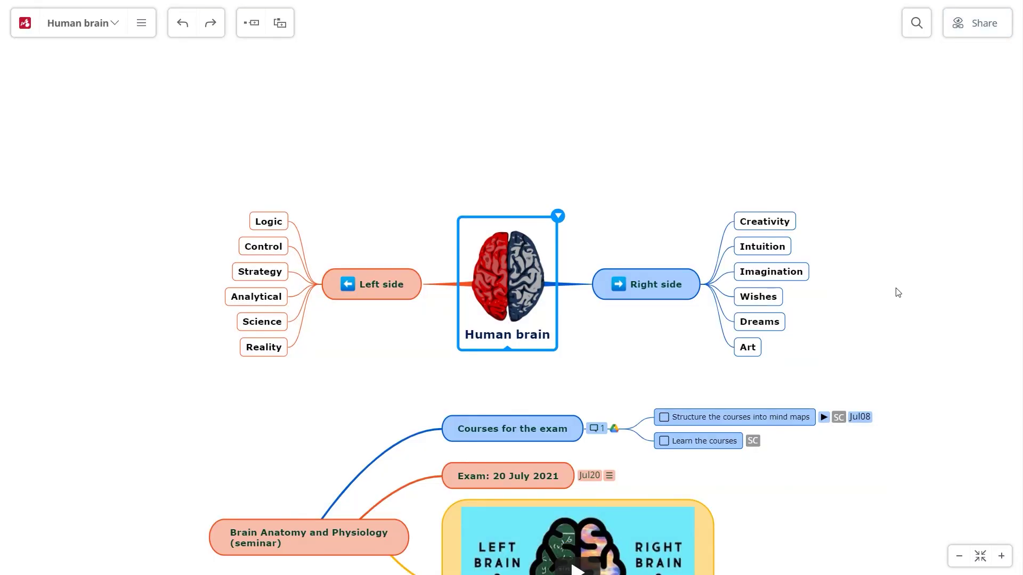
{"action": "left_click_drag", "start_coordinate": [898, 293], "coordinate": [881, 167]}
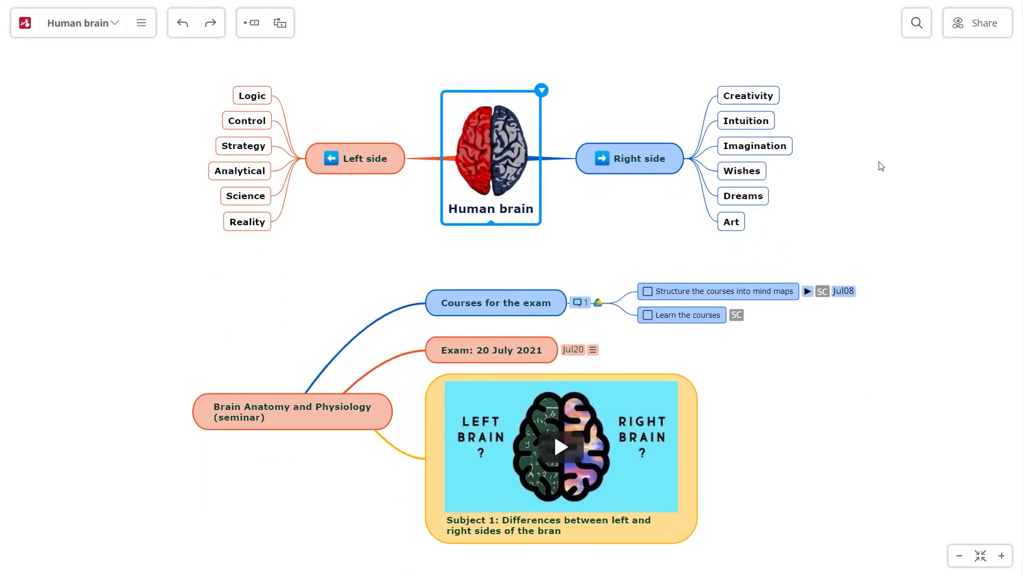